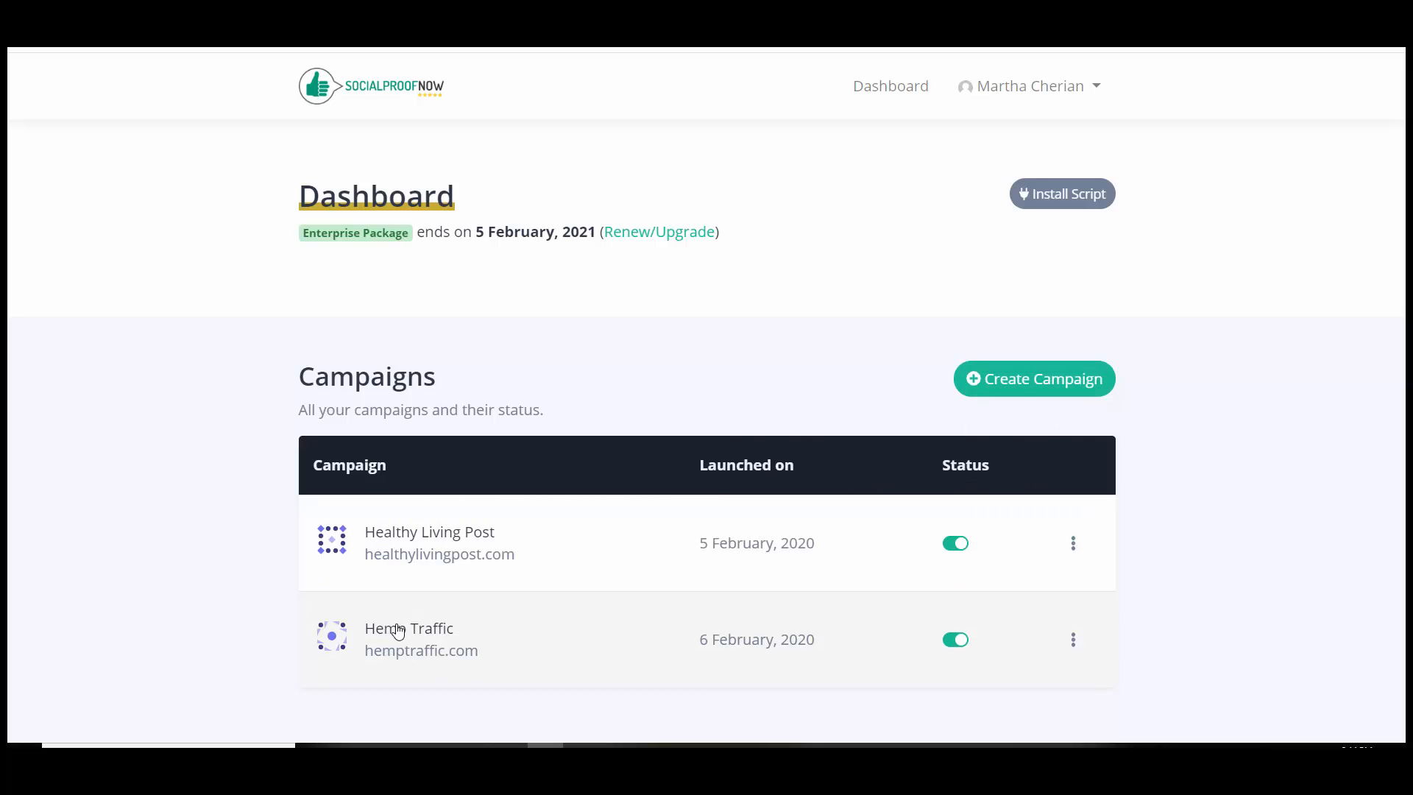
Step: Start a new notification in the Hemp Traffic campaign and choose the Latest Conversion type
left_click(385, 652)
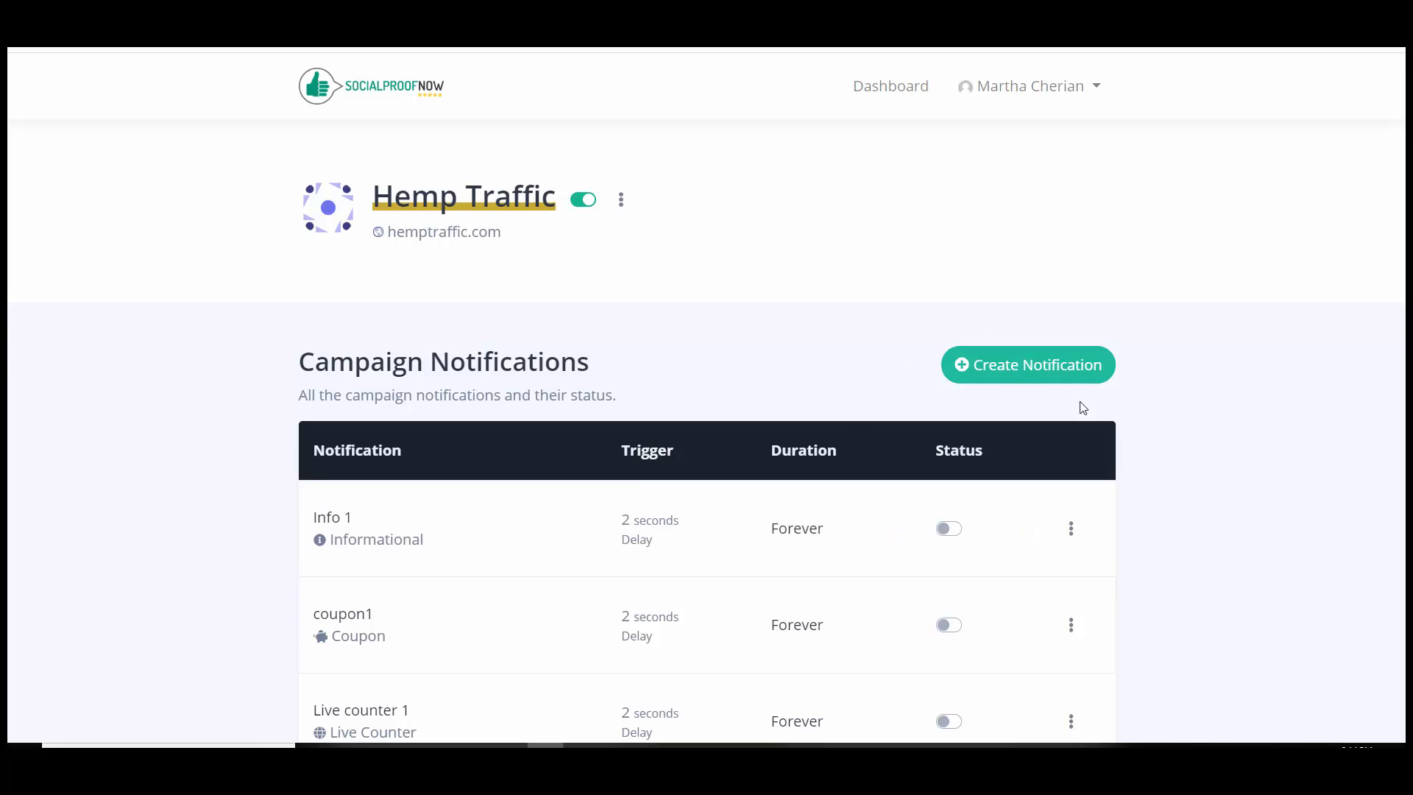
left_click(1017, 377)
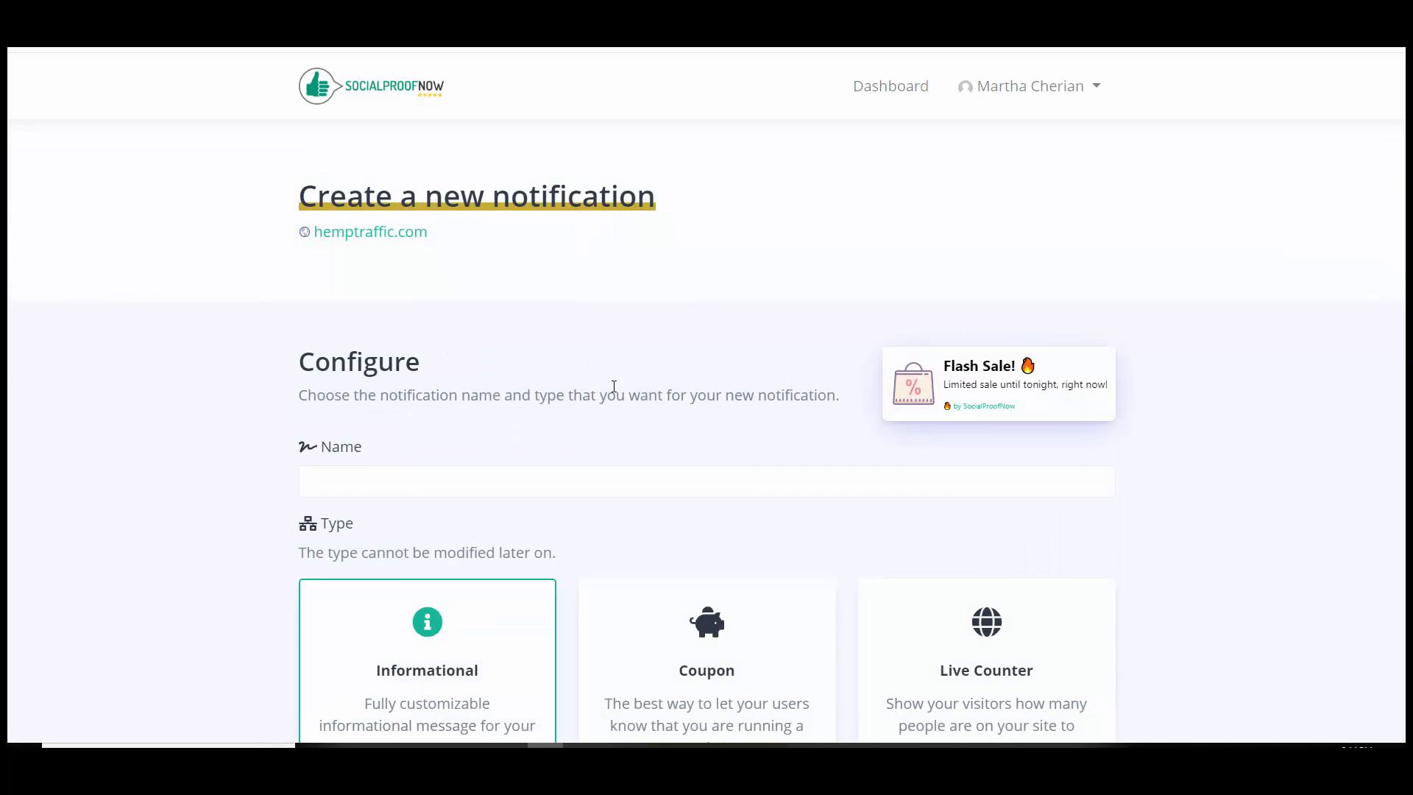
scroll(653, 413, "down", 2)
scroll(673, 423, "down", 2)
scroll(736, 405, "up", 2)
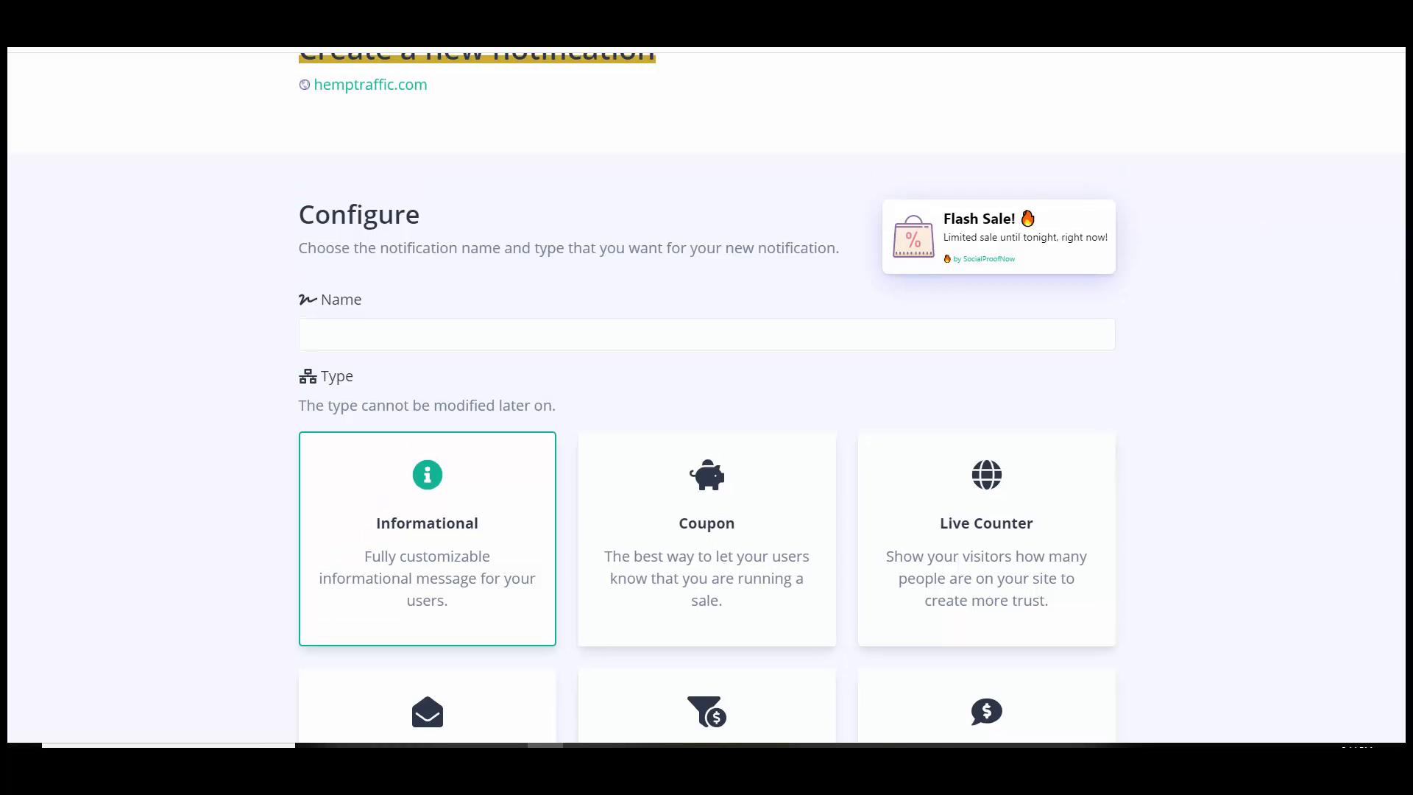
scroll(707, 398, "down", 13)
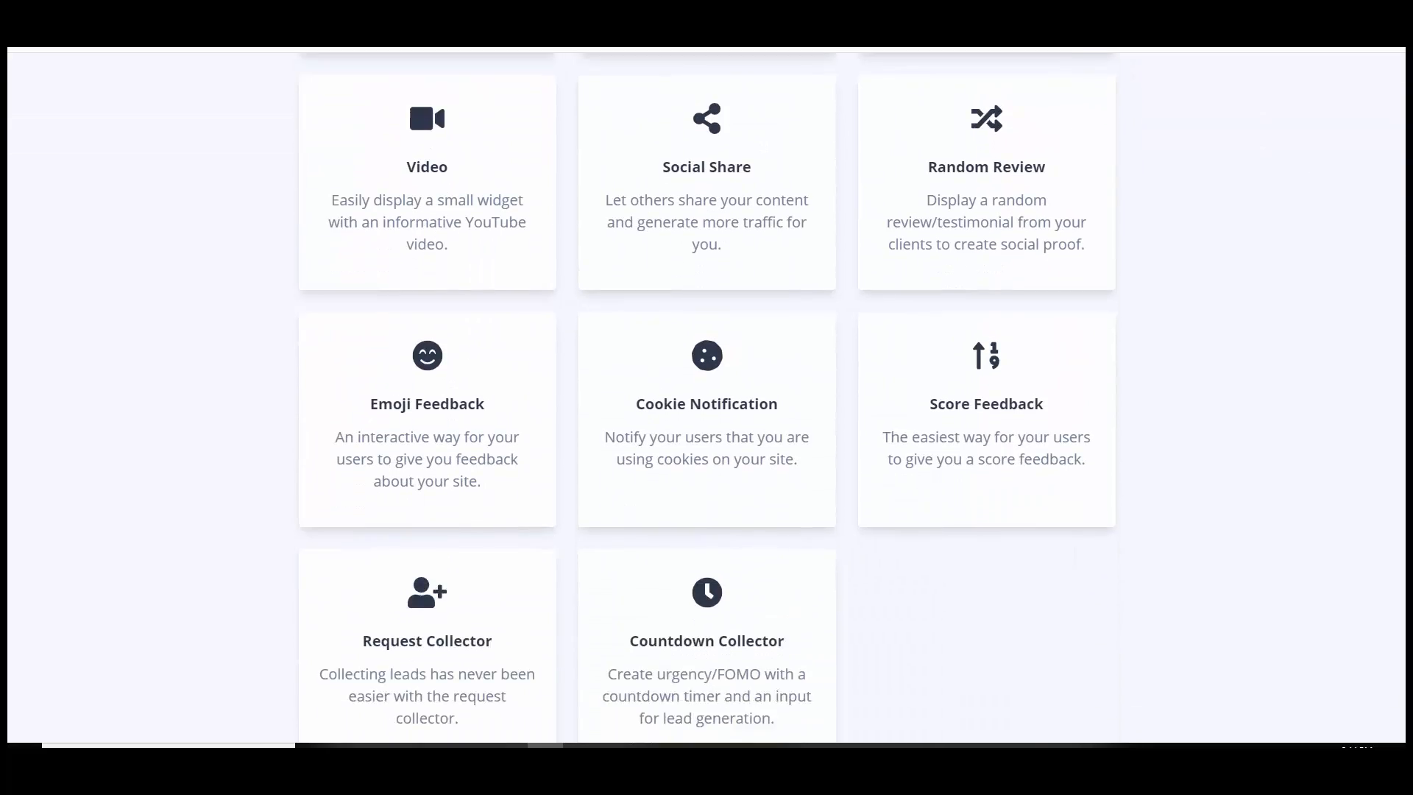
scroll(707, 397, "up", 7)
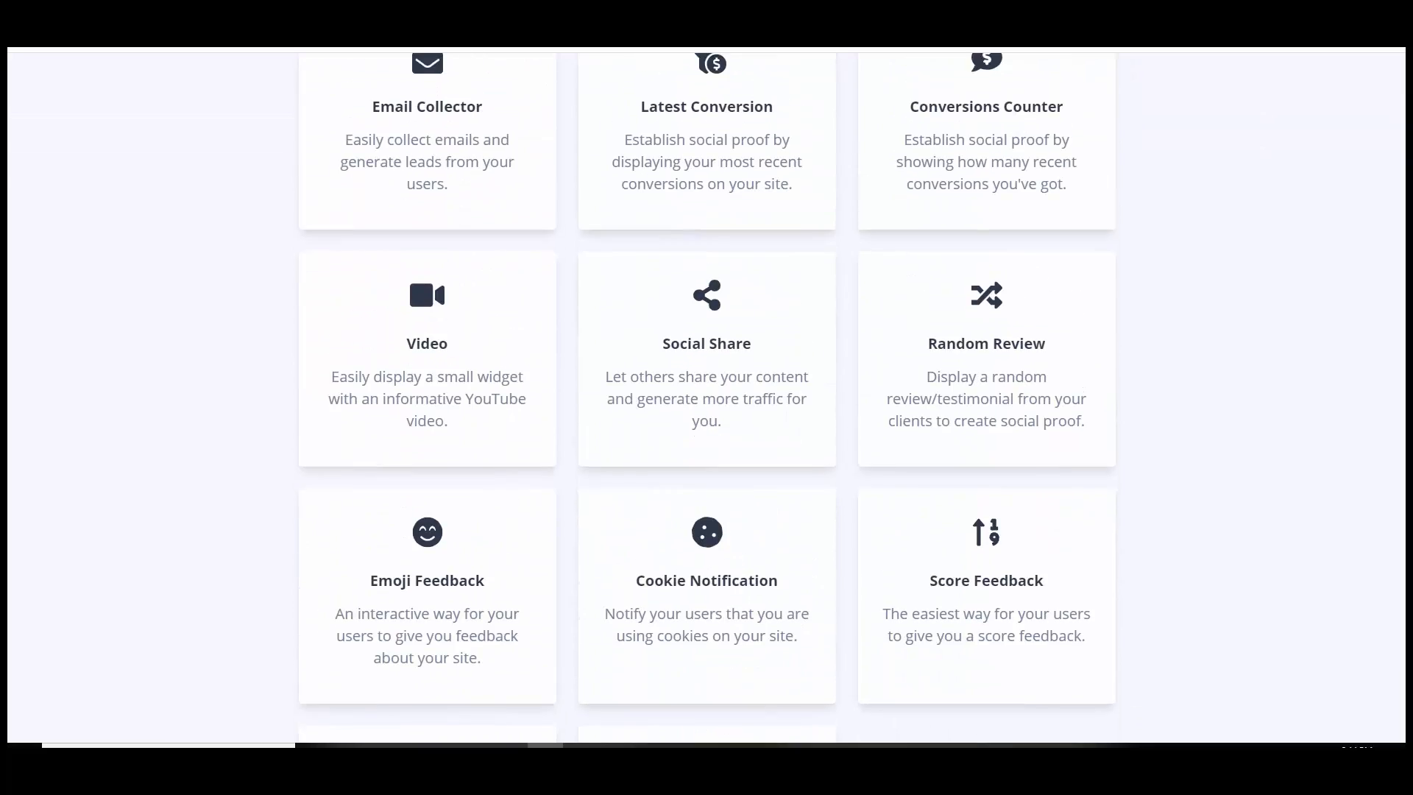
scroll(707, 398, "up", 4)
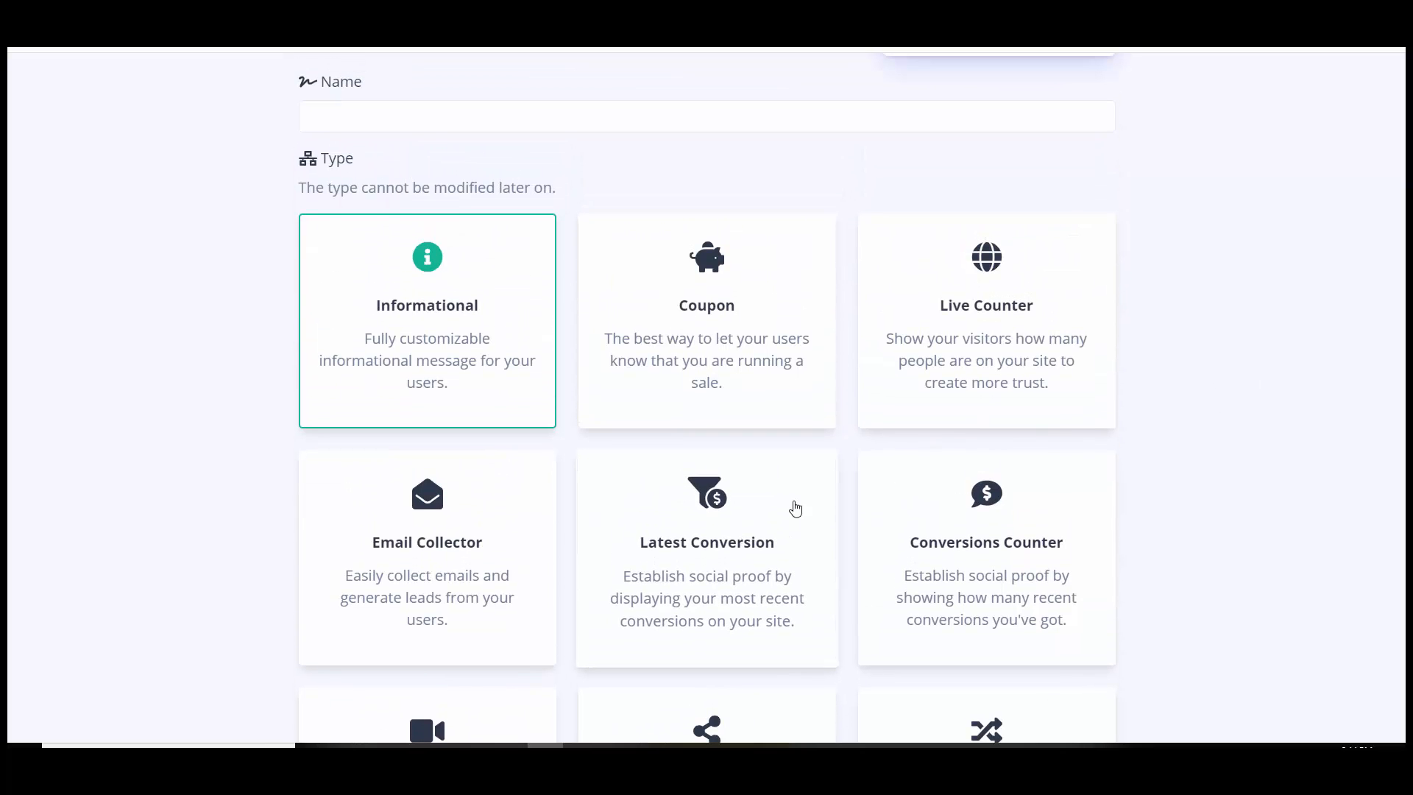
left_click(795, 505)
Step: Name the notification "Latest conversions 2" and submit it
scroll(365, 299, "up", 3)
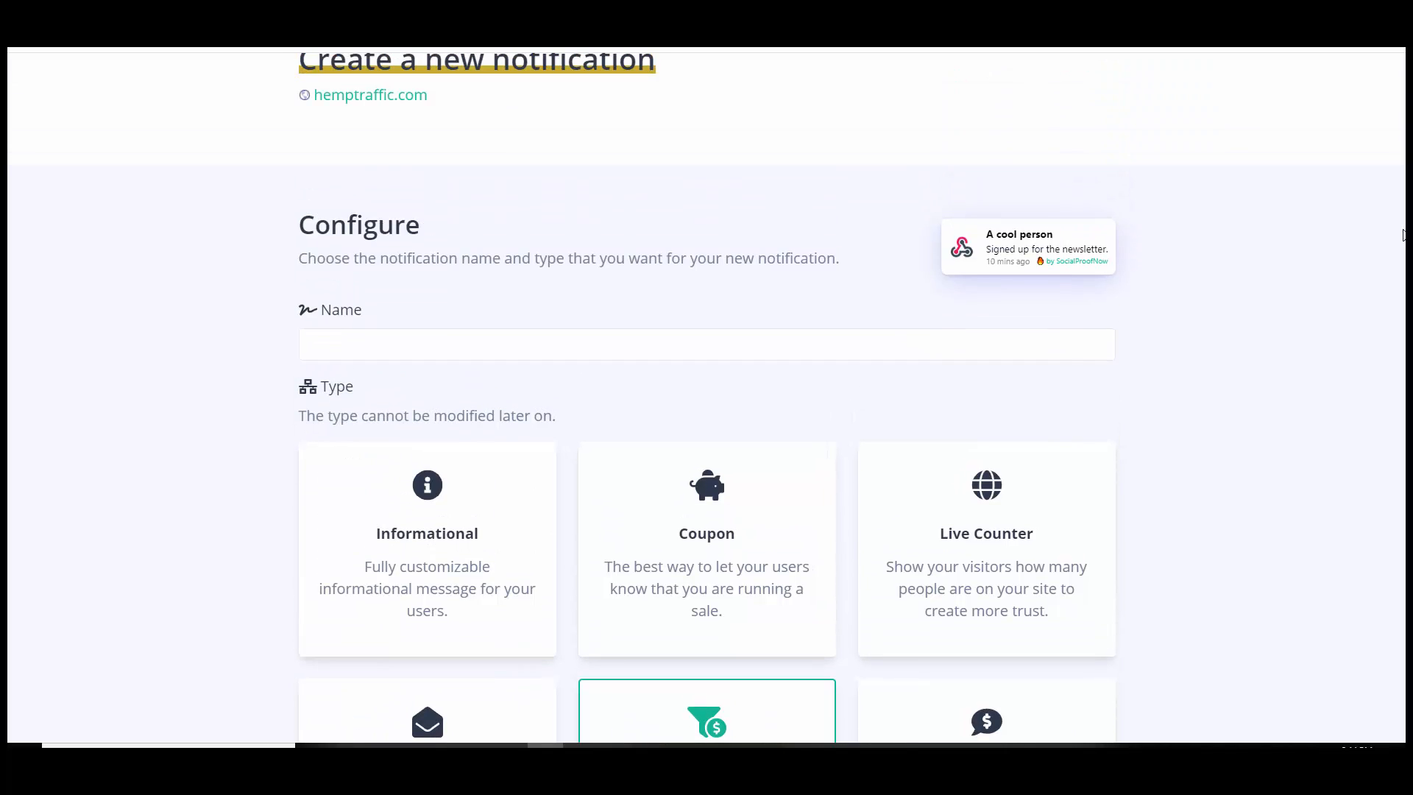
left_click(403, 335)
type("La")
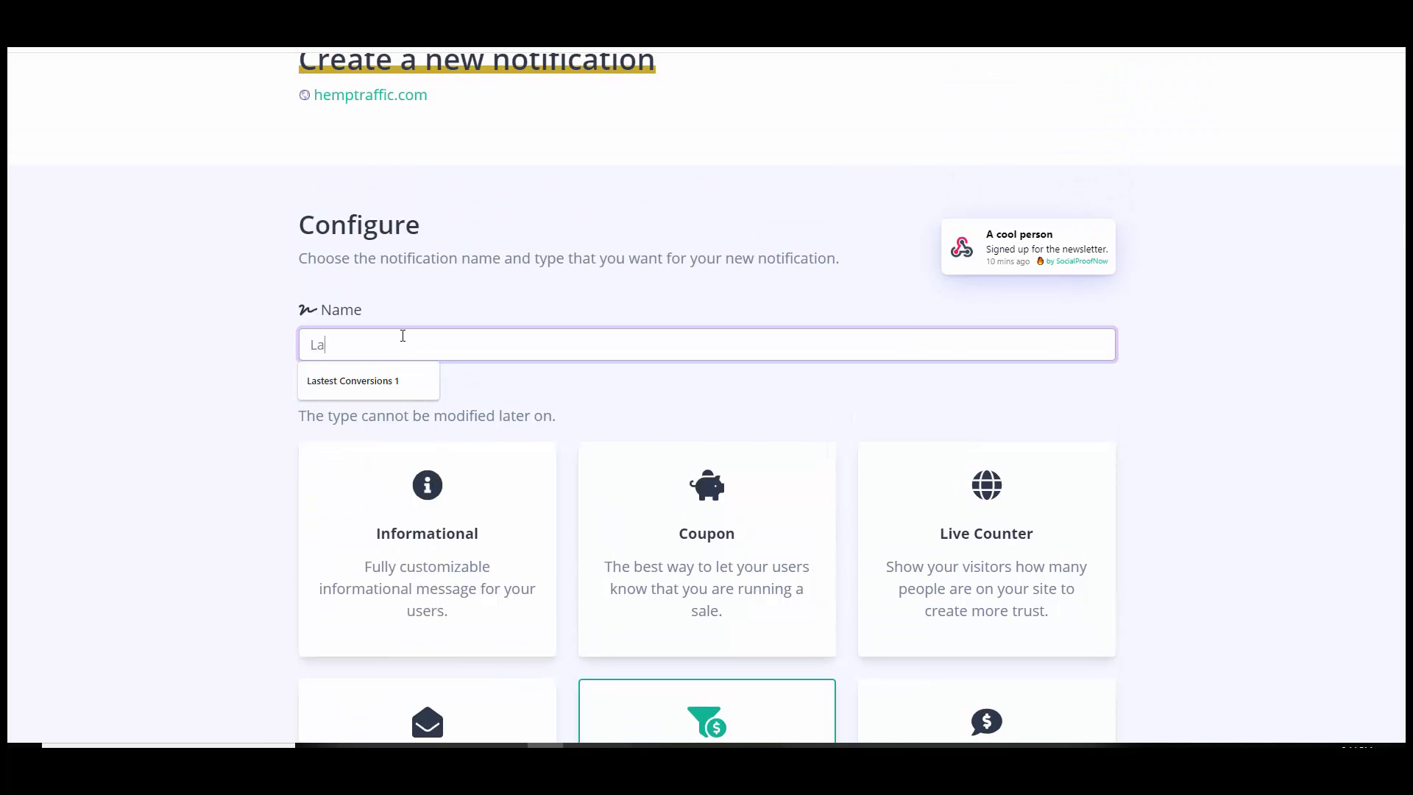
type("test con")
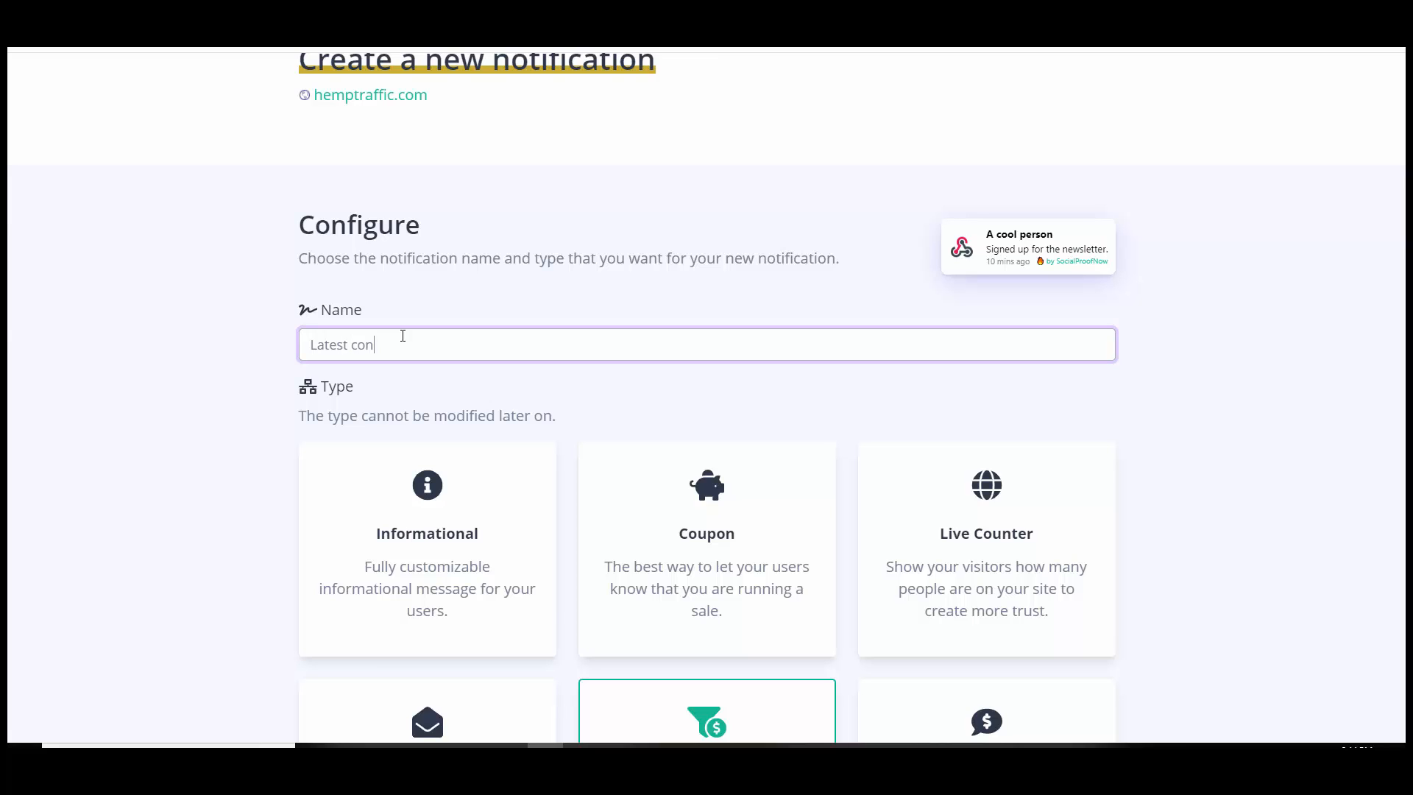
type("versions 2")
scroll(707, 398, "down", 1)
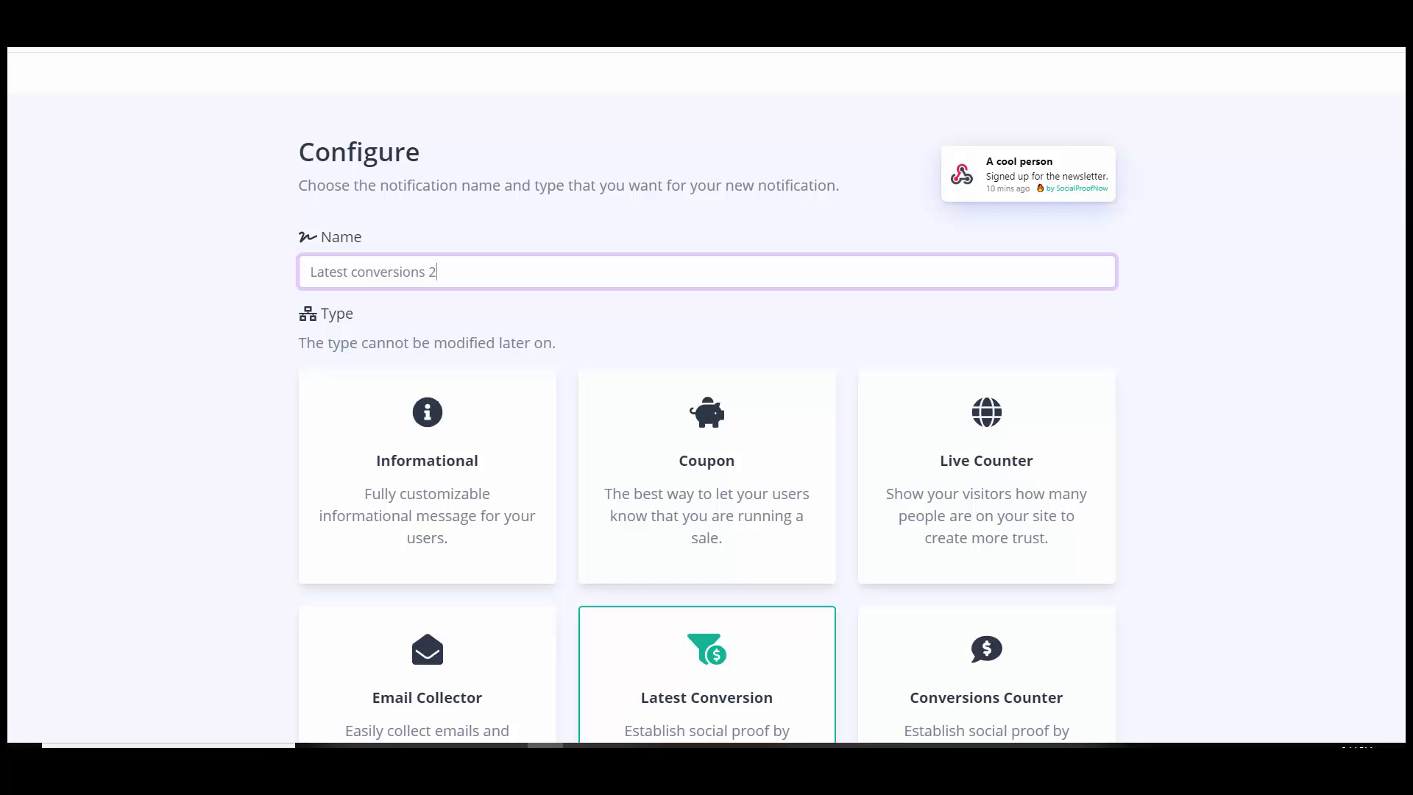
scroll(1379, 637, "down", 15)
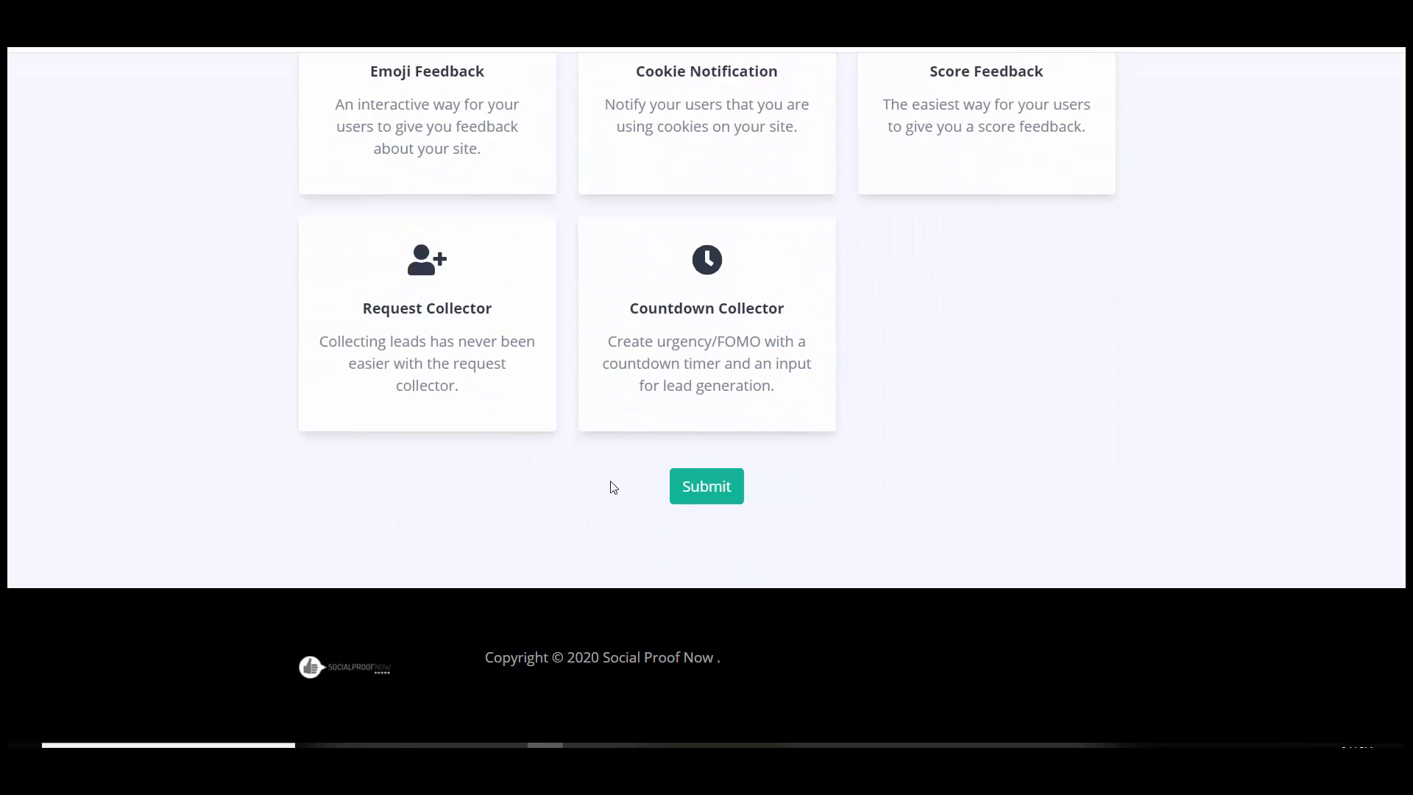
left_click(702, 491)
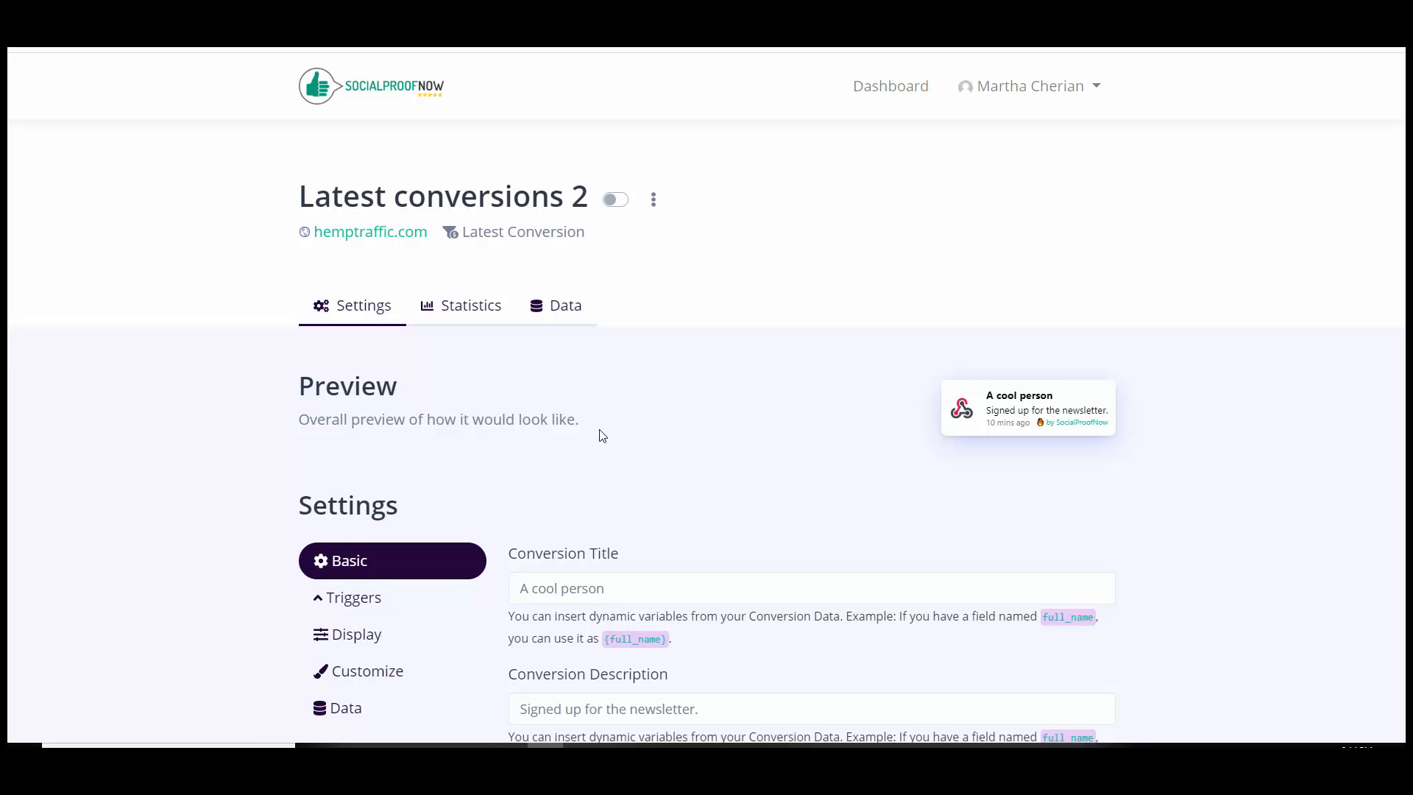
Step: Replace the Conversion Title with the dynamic variable {full_name}, copied from the hint beneath the field
scroll(665, 420, "down", 2)
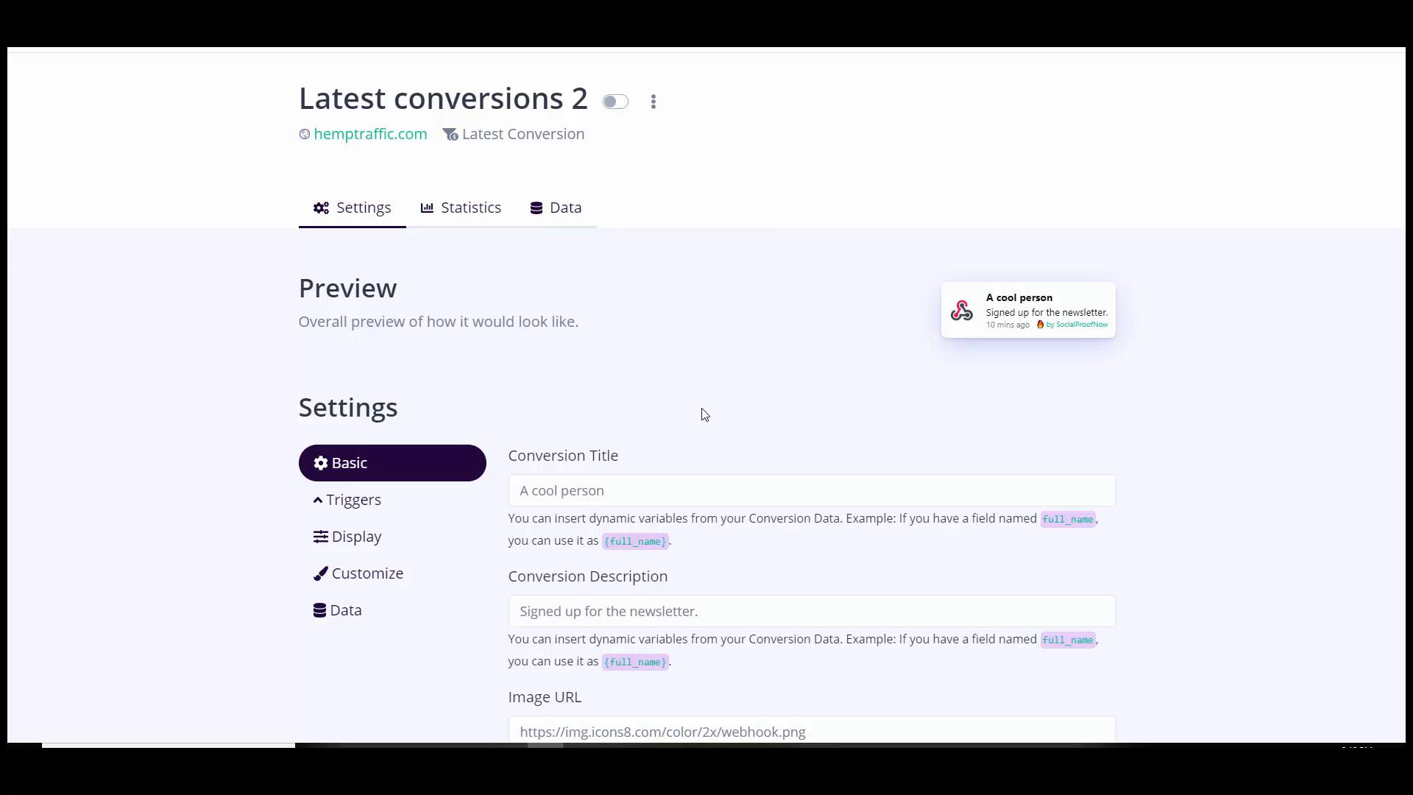
left_click(624, 493)
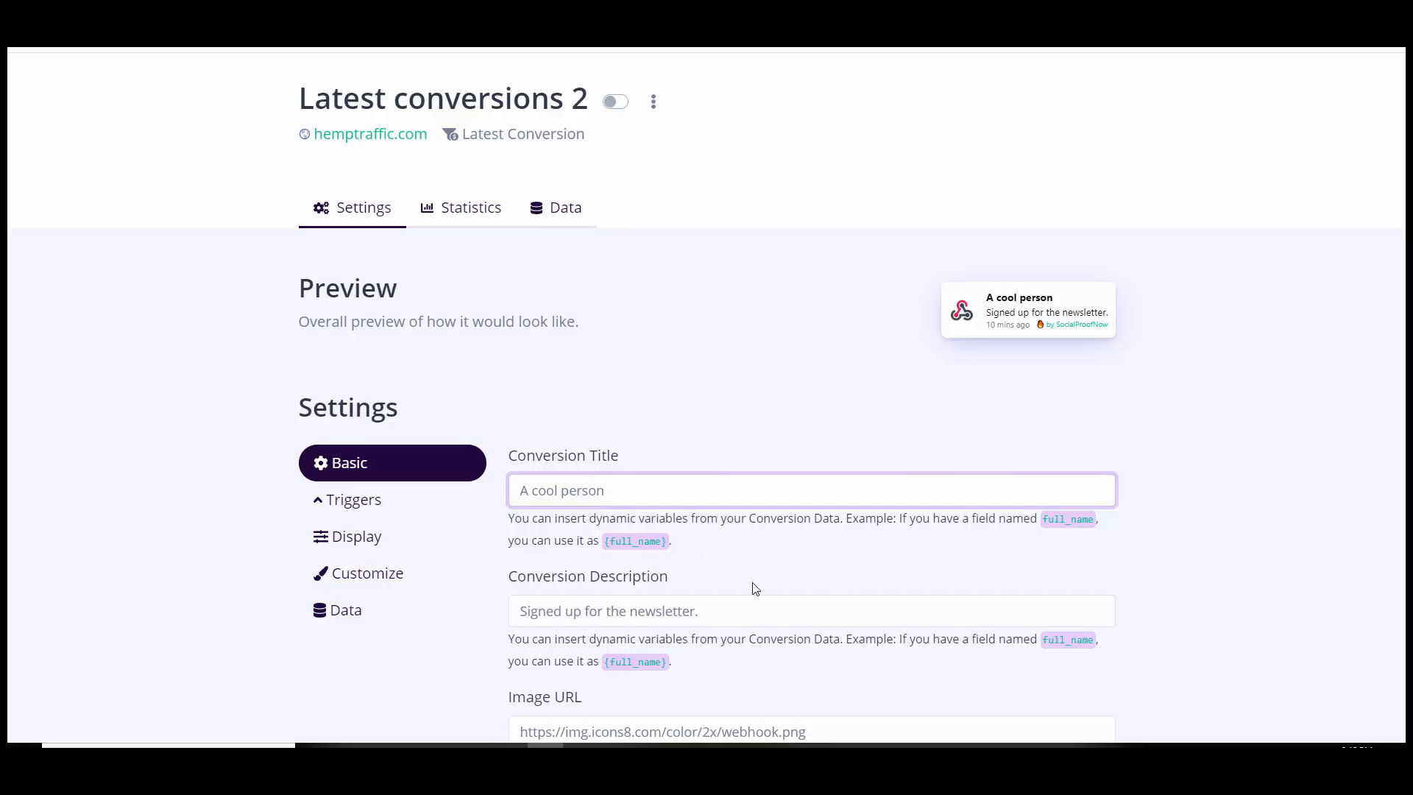
left_click_drag(667, 541, 606, 541)
triple_click(610, 541)
left_click(609, 540)
right_click(655, 546)
left_click(666, 542)
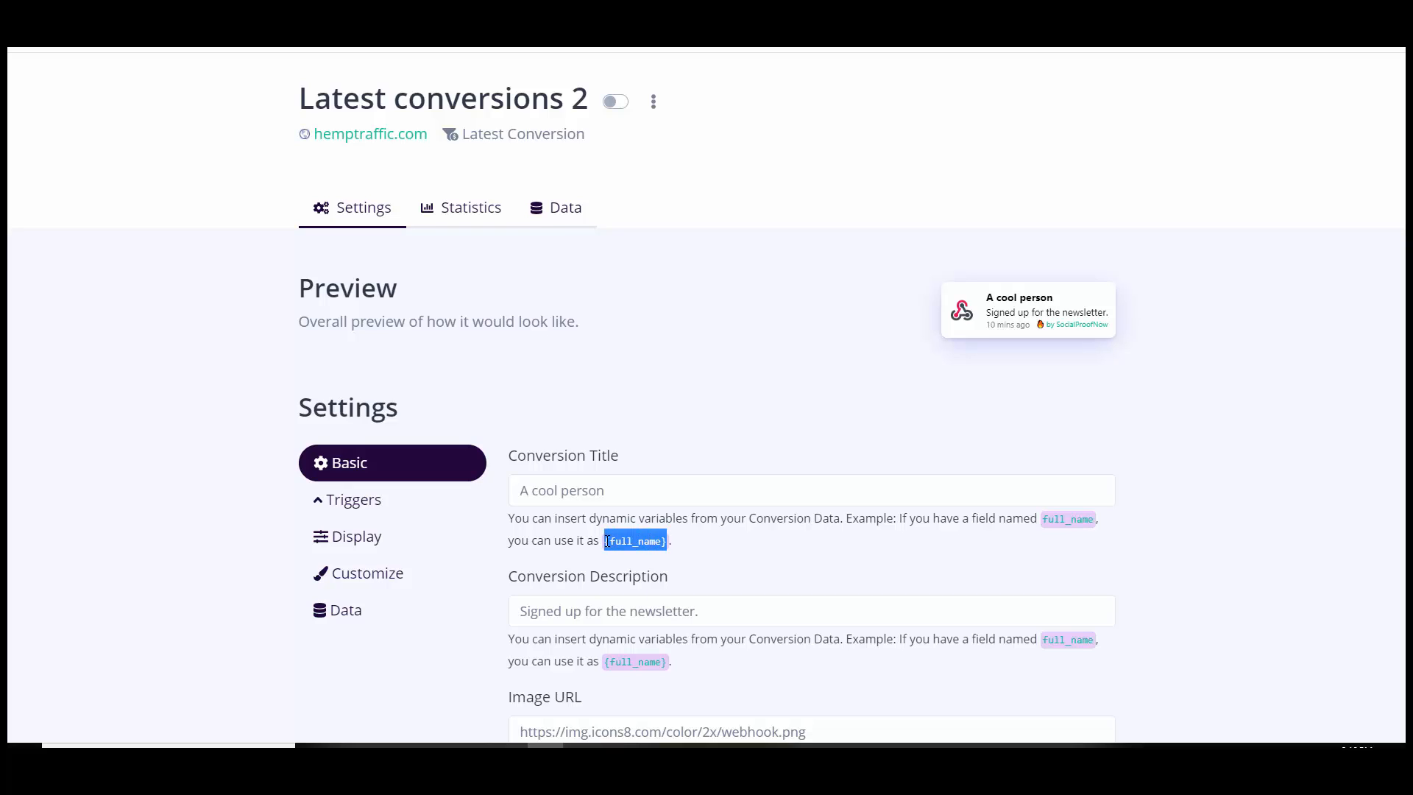
right_click(612, 543)
left_click(685, 551)
left_click_drag(604, 492, 522, 494)
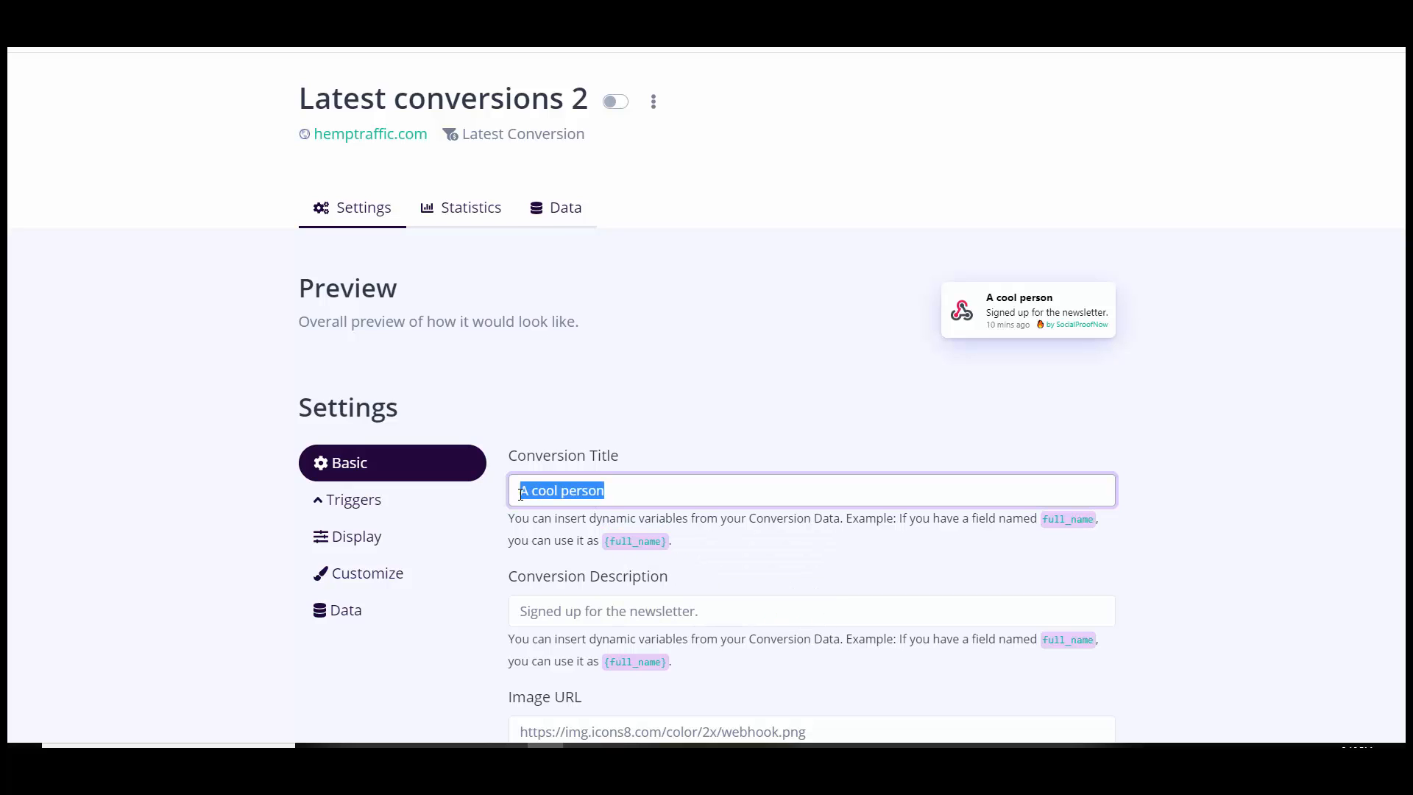
right_click(562, 483)
left_click(623, 556)
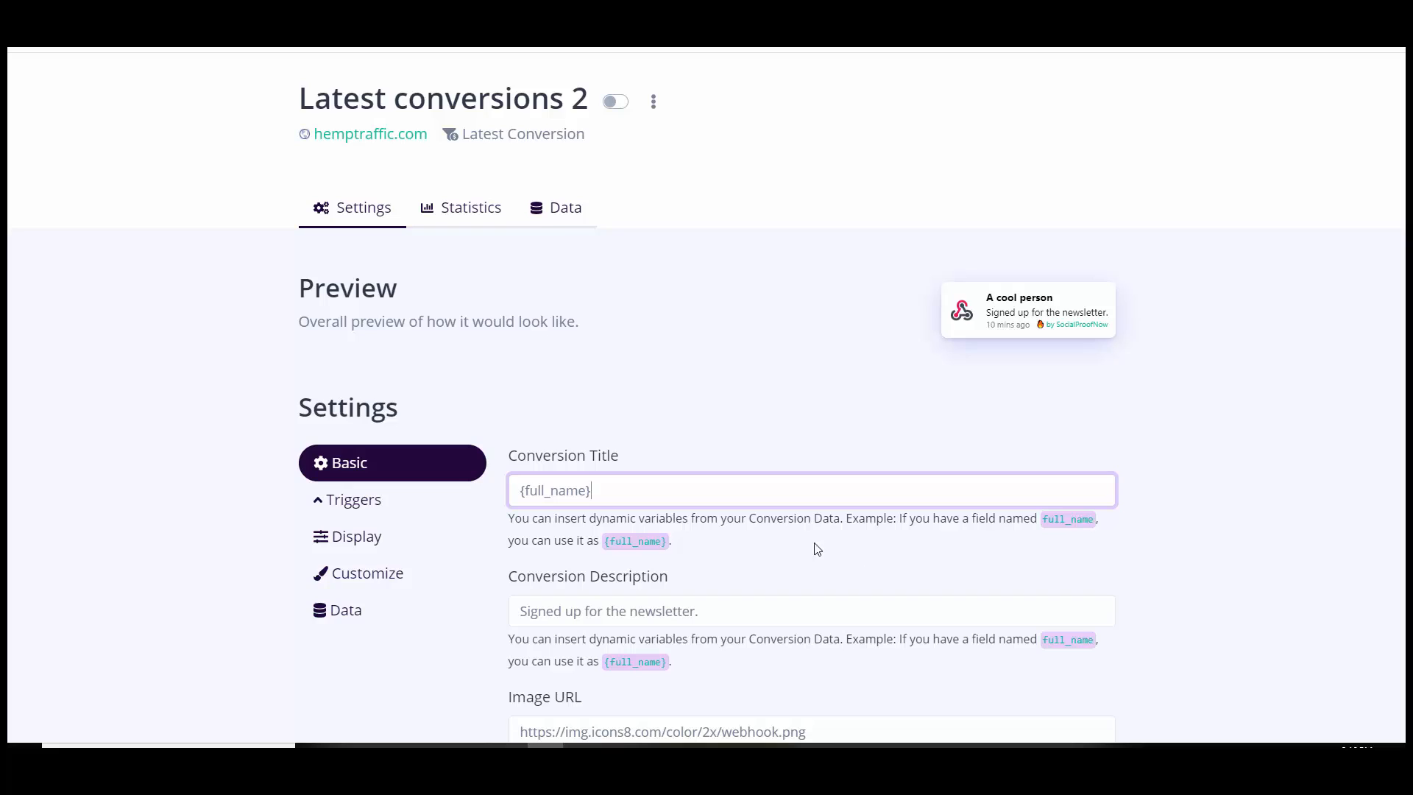
Step: Set the Conversion Description to "Just purchased our Newest Handbag"
scroll(802, 582, "down", 2)
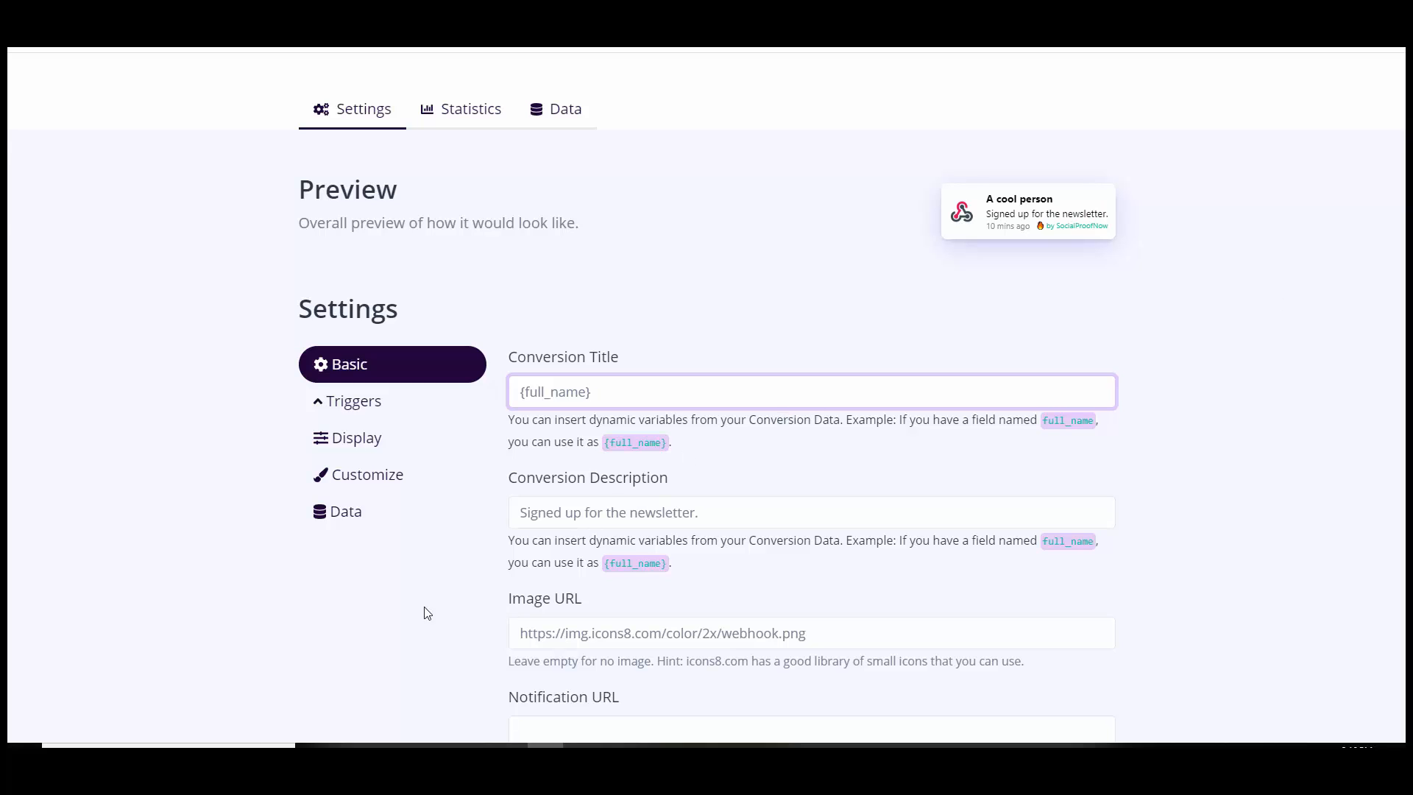
left_click(723, 511)
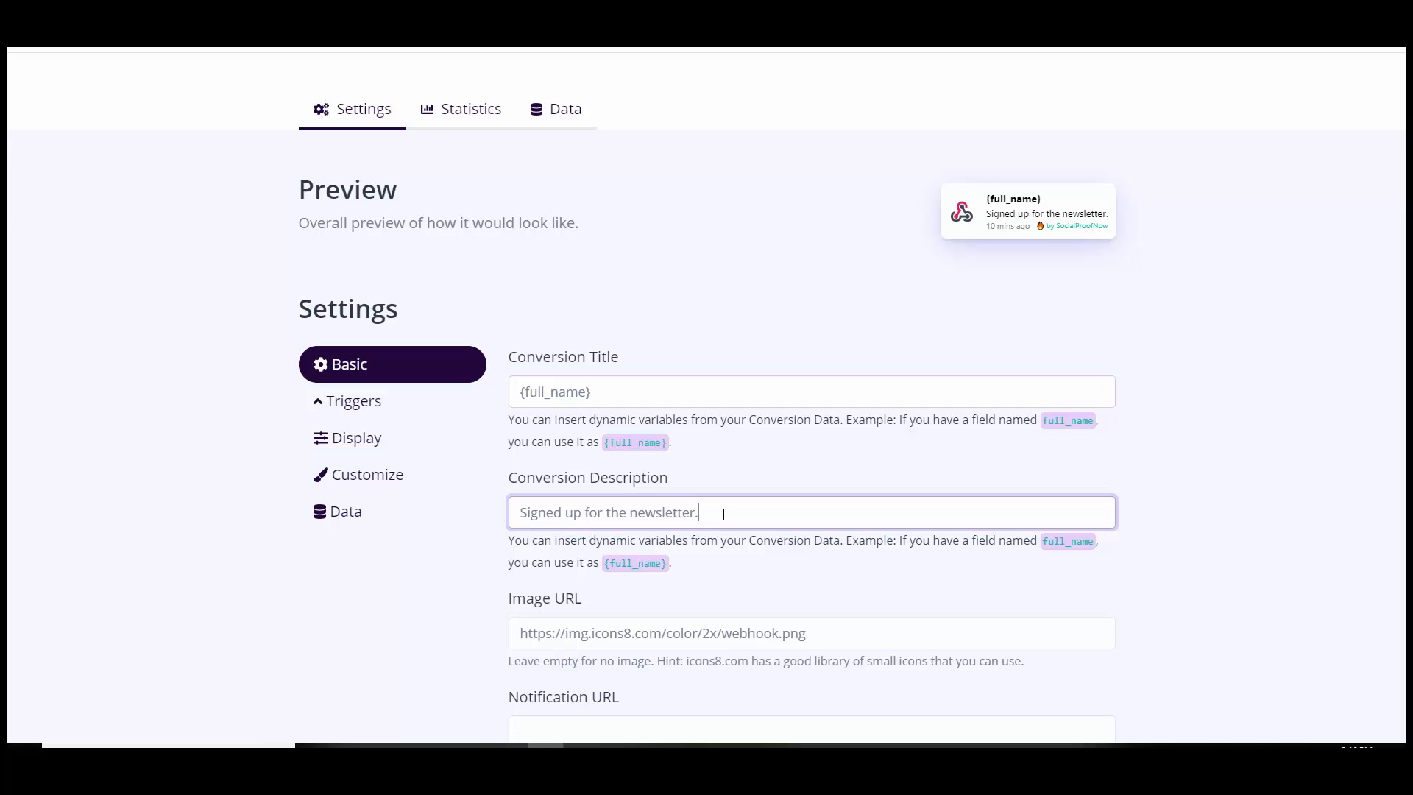
left_click_drag(718, 514, 161, 505)
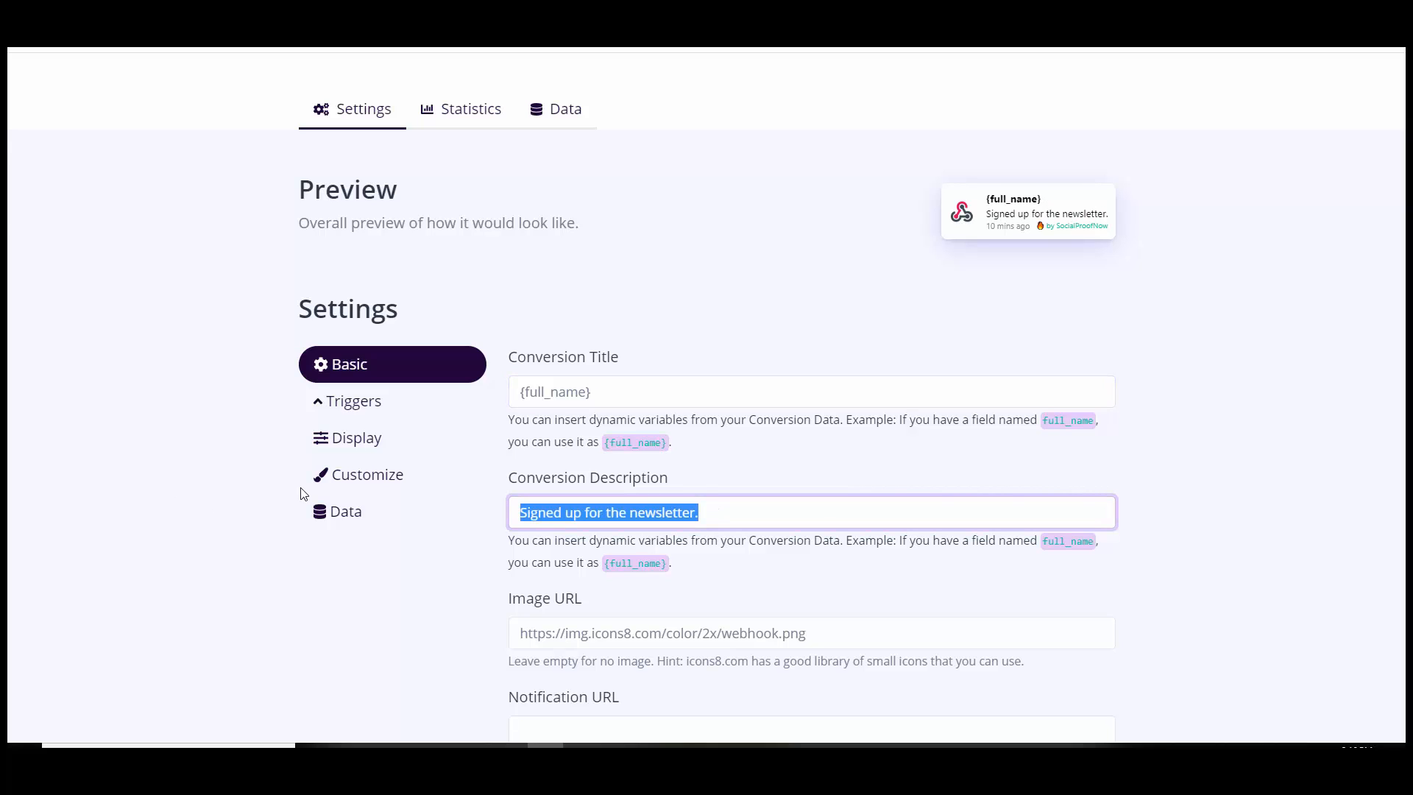
type("Just purc")
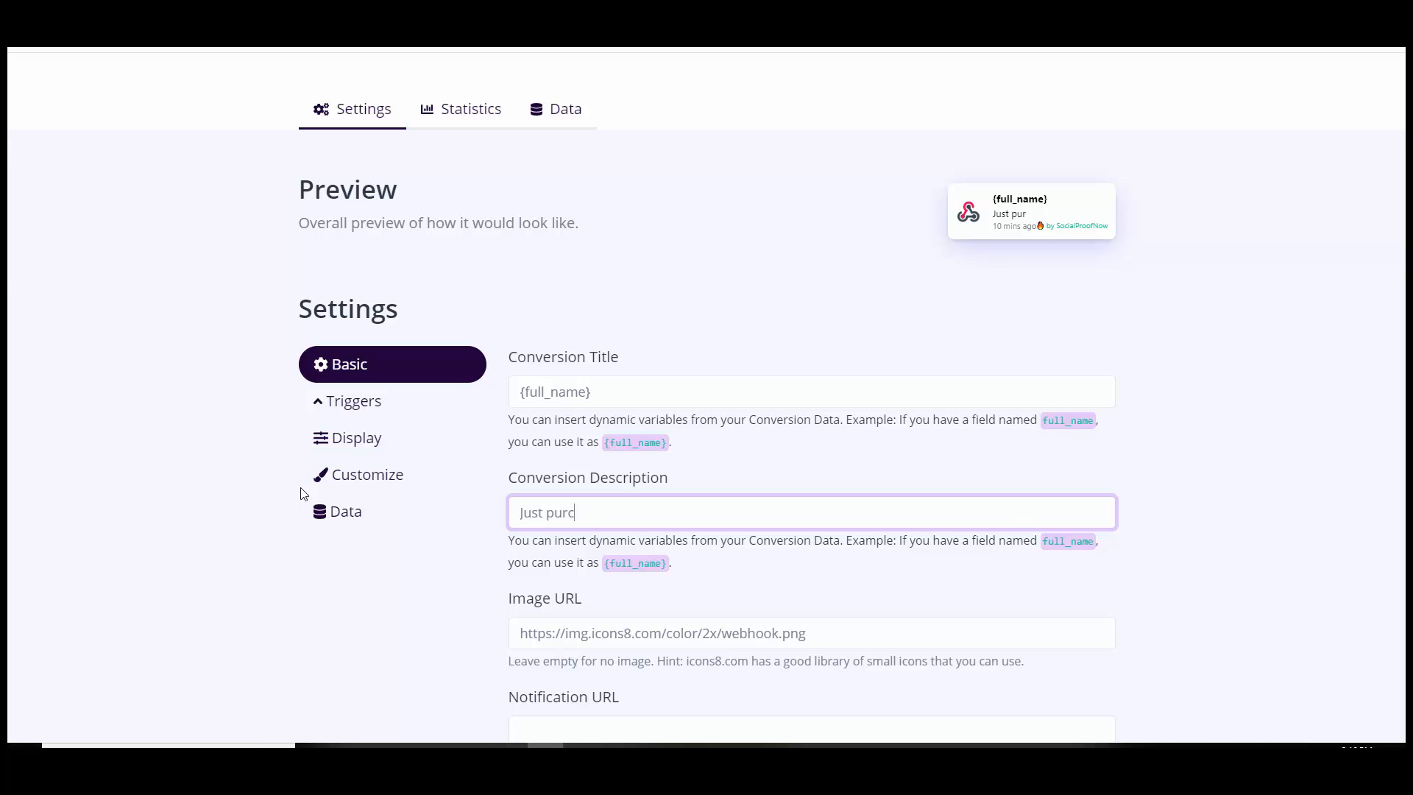
type("hased our New")
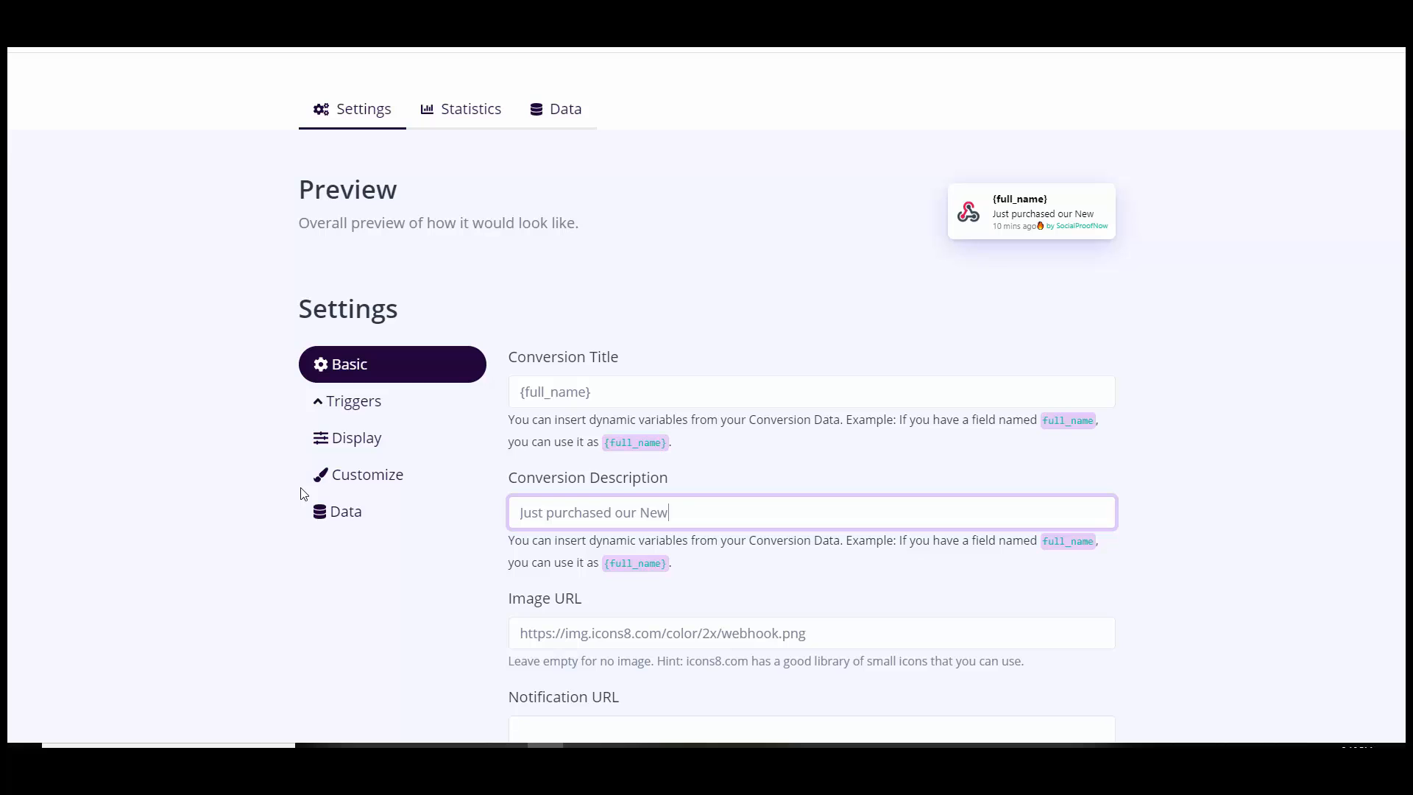
type("est Handbag")
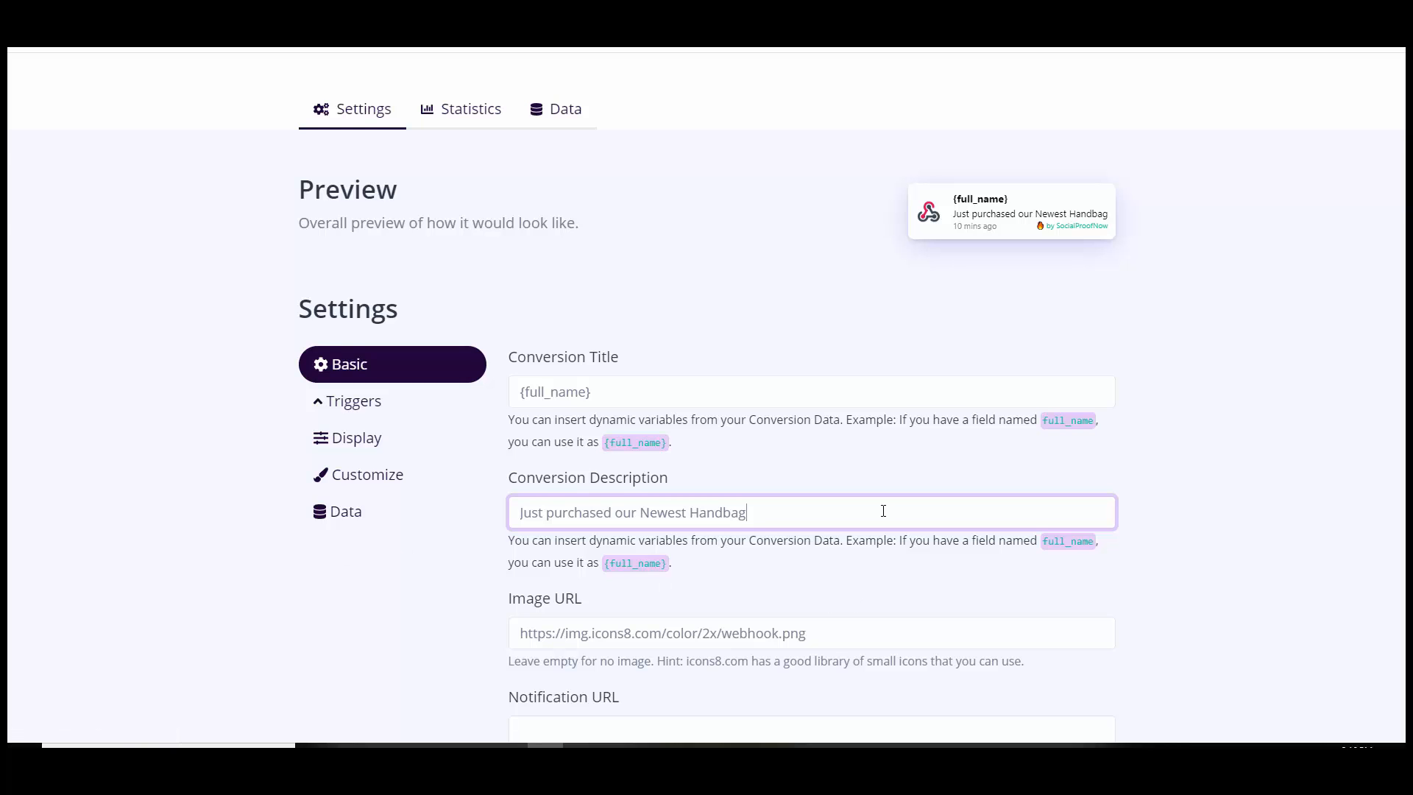
Step: Review the remaining basic settings, including how many conversions to show, and save the notification
scroll(1096, 449, "down", 2)
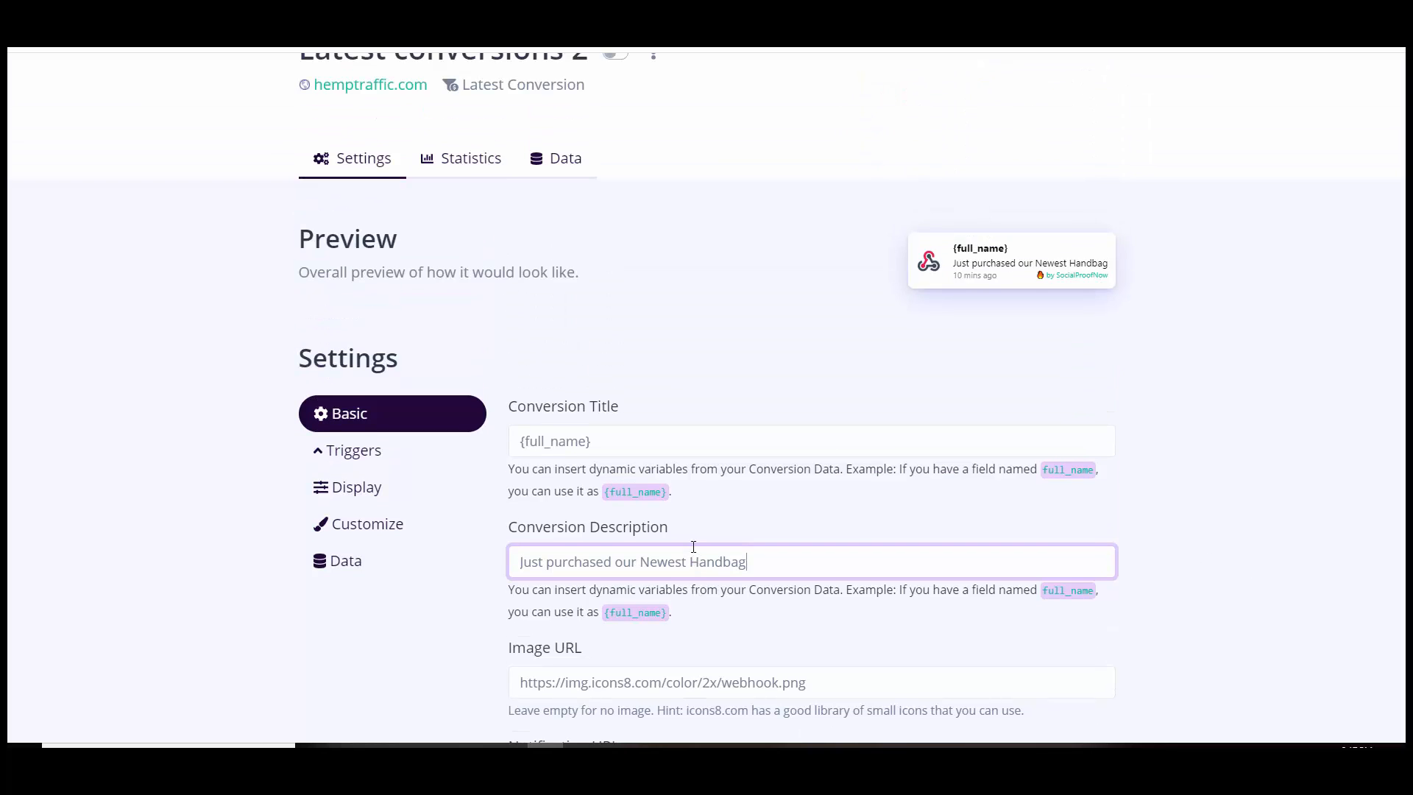
scroll(699, 566, "down", 3)
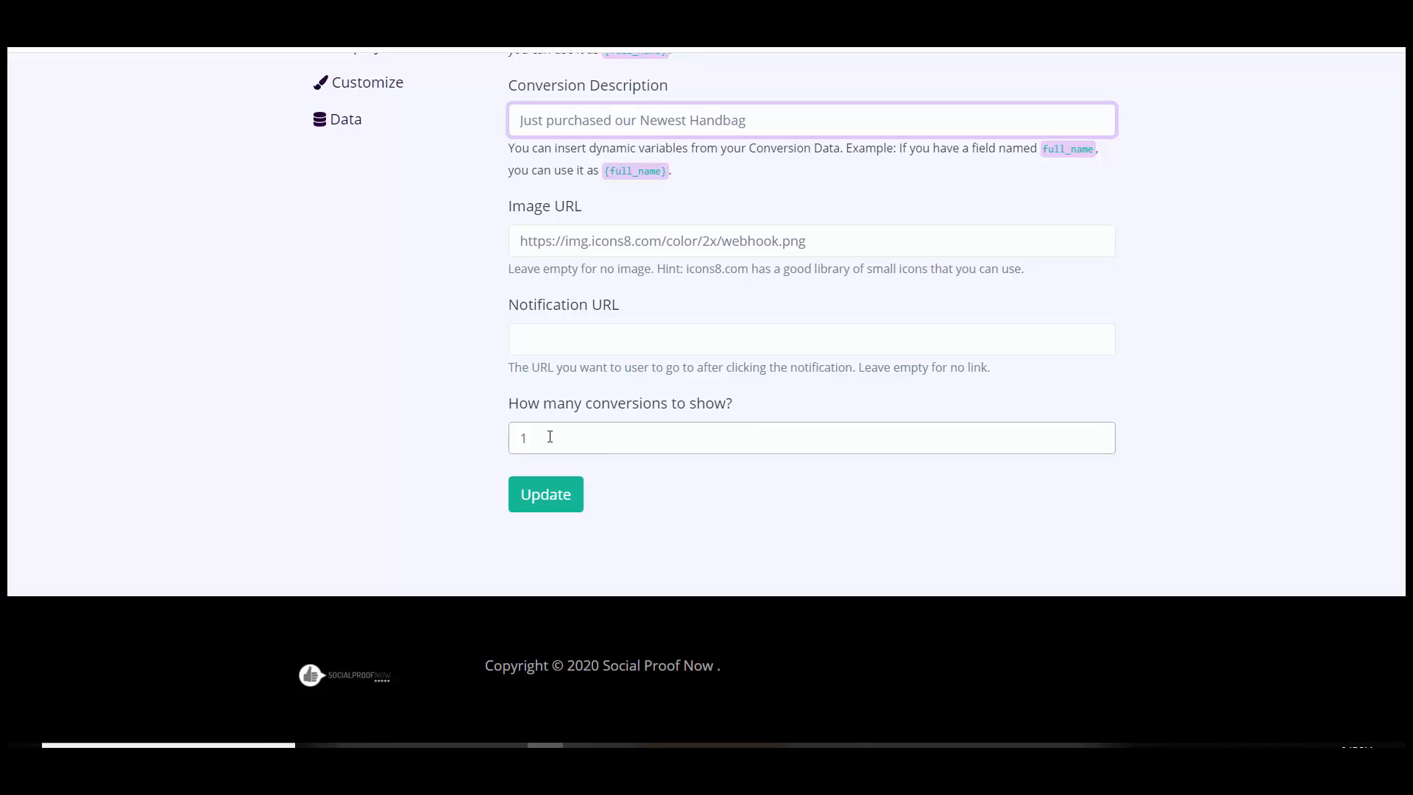
left_click(544, 440)
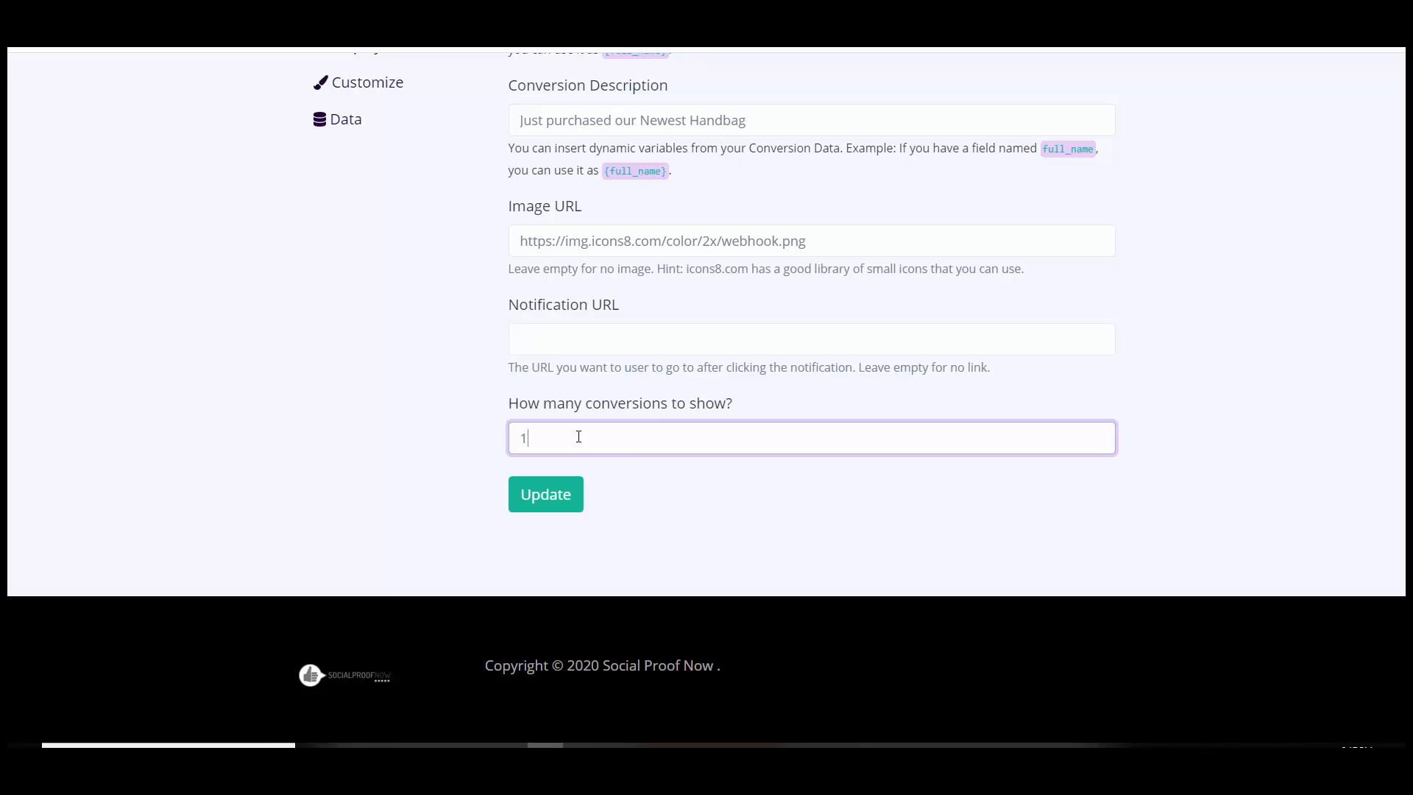
left_click_drag(578, 437, 414, 451)
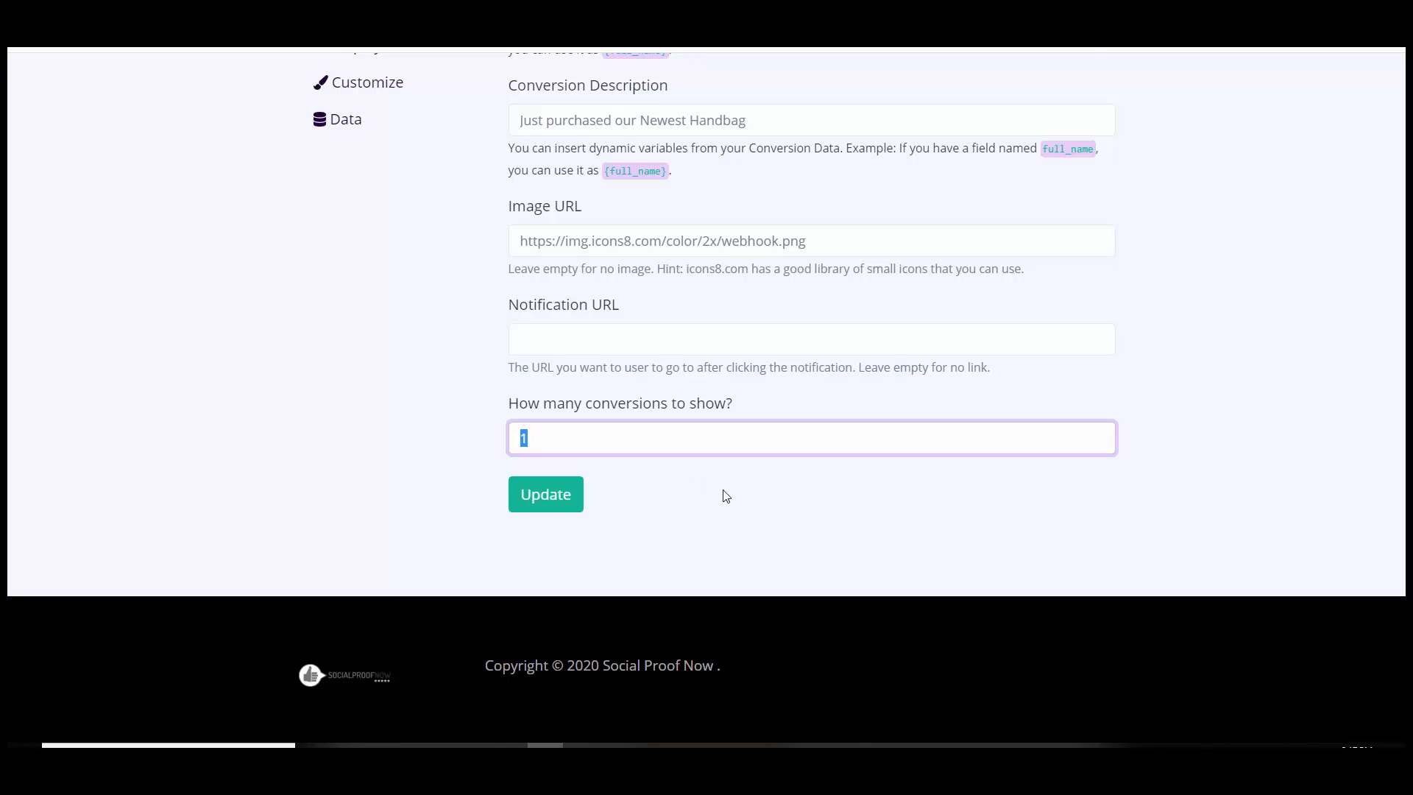
scroll(722, 495, "up", 5)
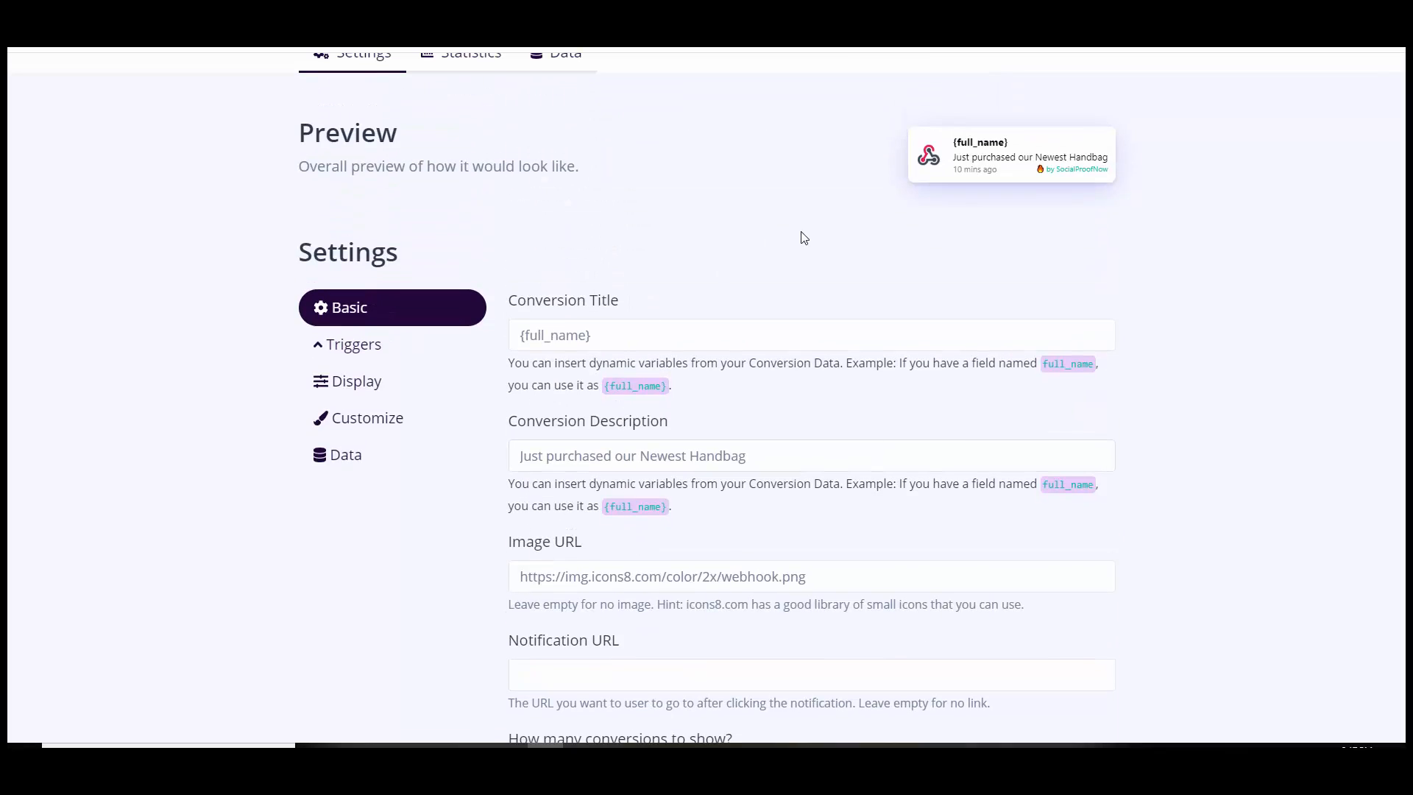
scroll(928, 407, "down", 3)
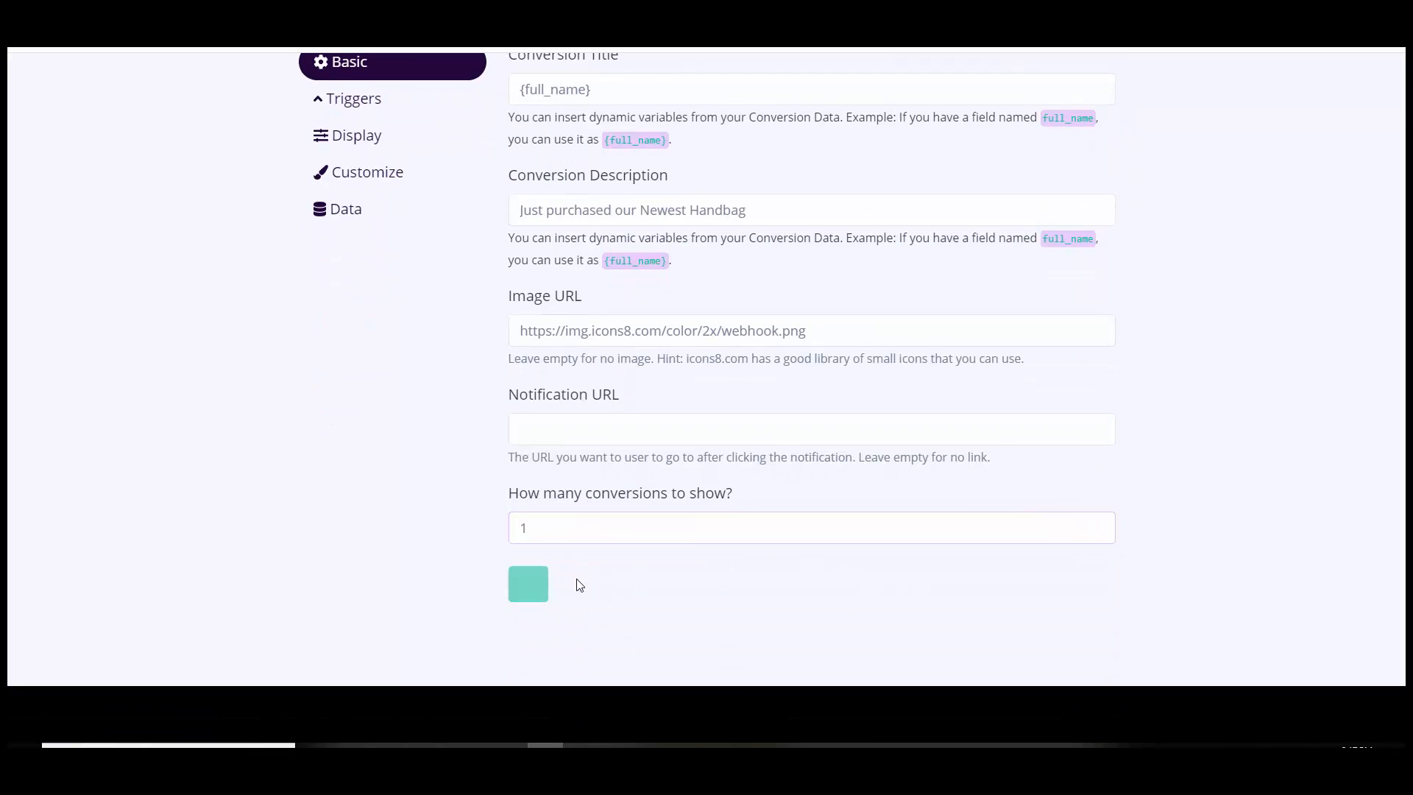
left_click(576, 584)
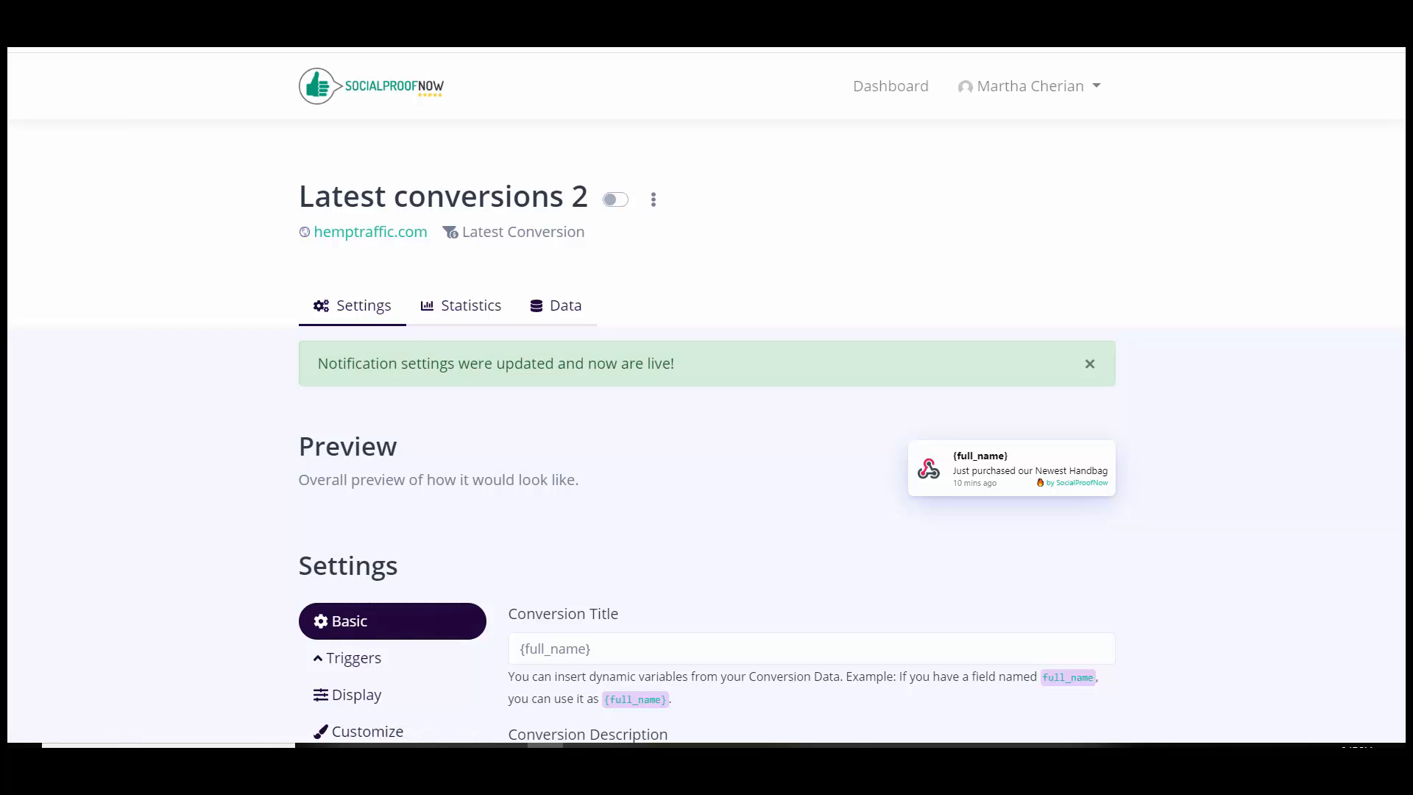
Step: Open the notification's Data settings to examine the webhook trigger and auto capture options
scroll(441, 468, "down", 2)
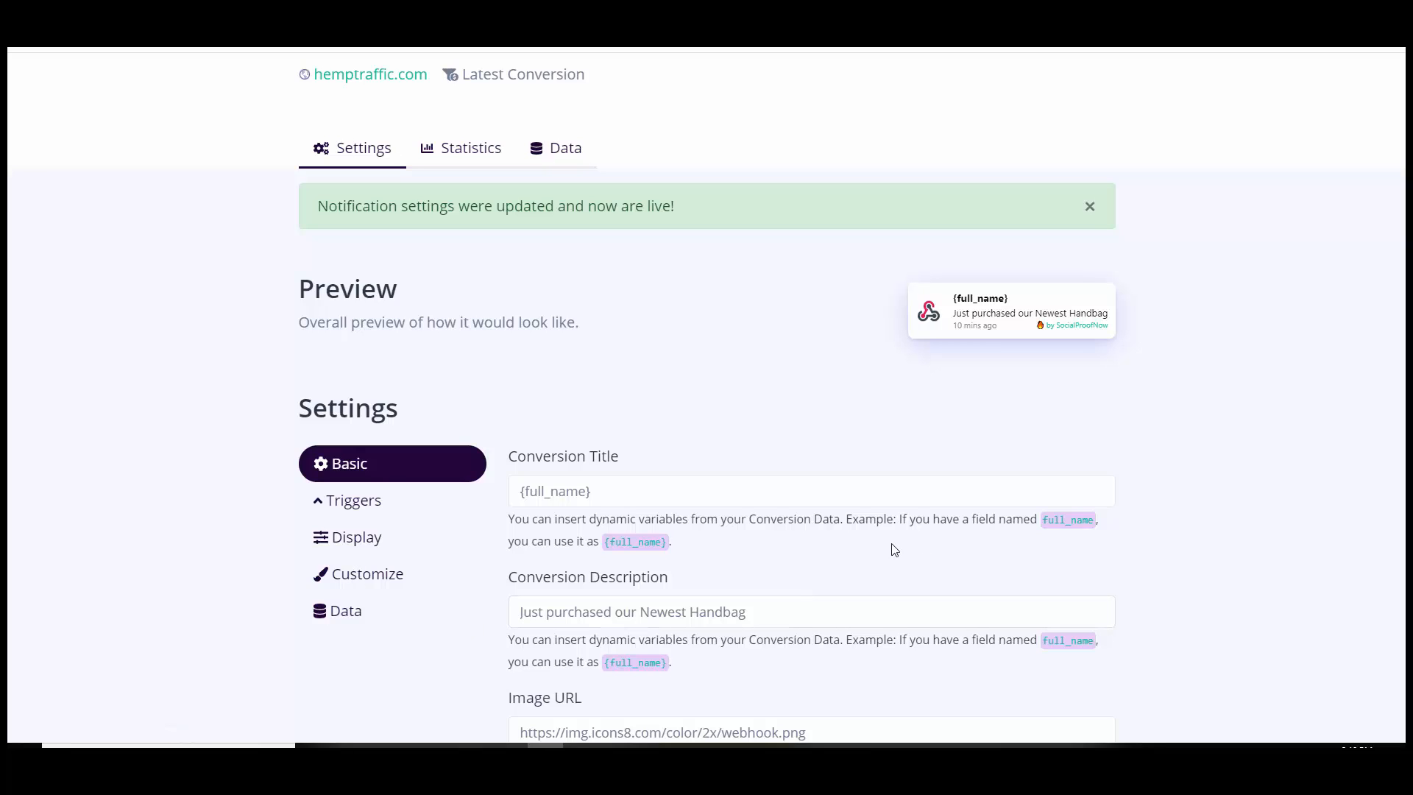
left_click(358, 616)
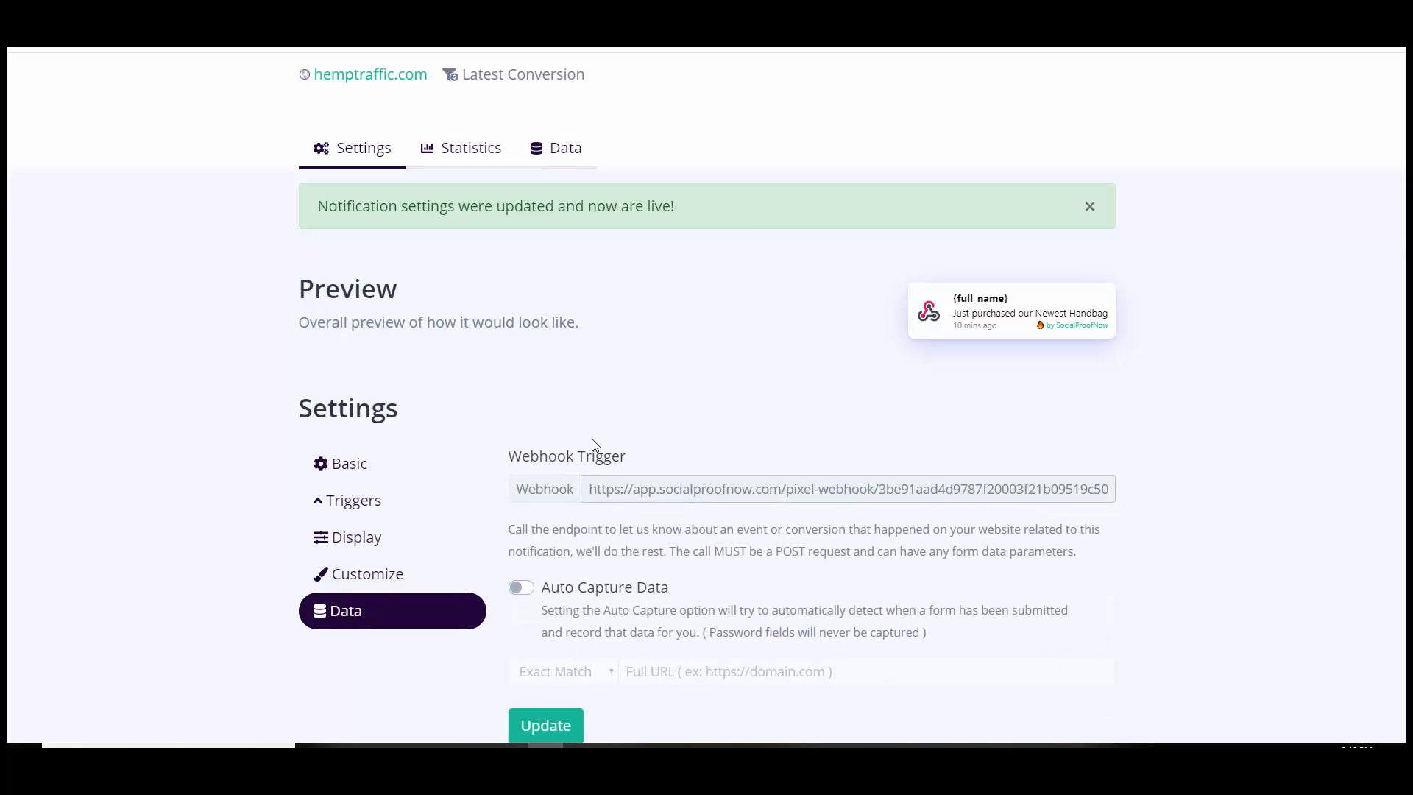
scroll(630, 410, "down", 3)
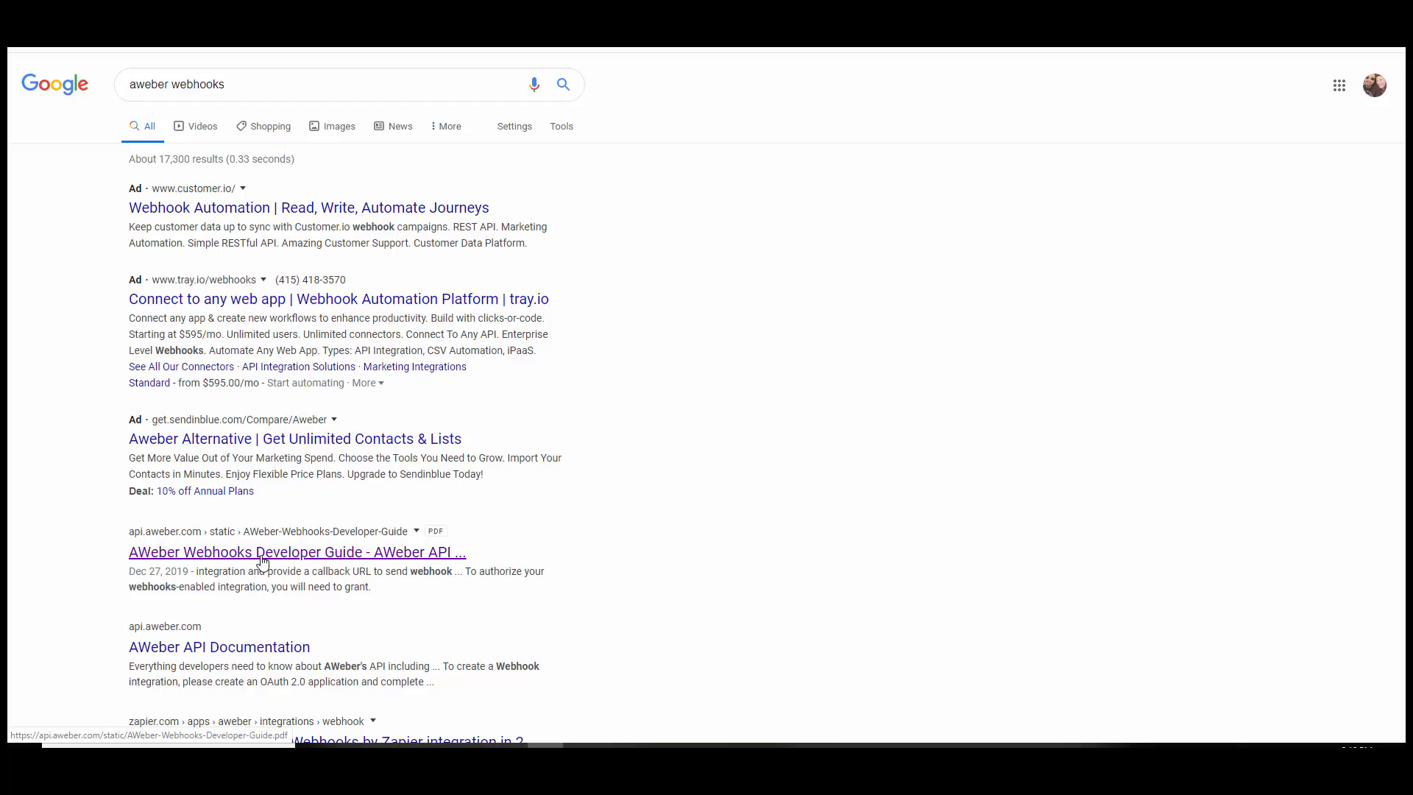
Step: View the AWeber Webhooks Developer Guide from the Google results and switch to the HempTraffic blog page
left_click(319, 560)
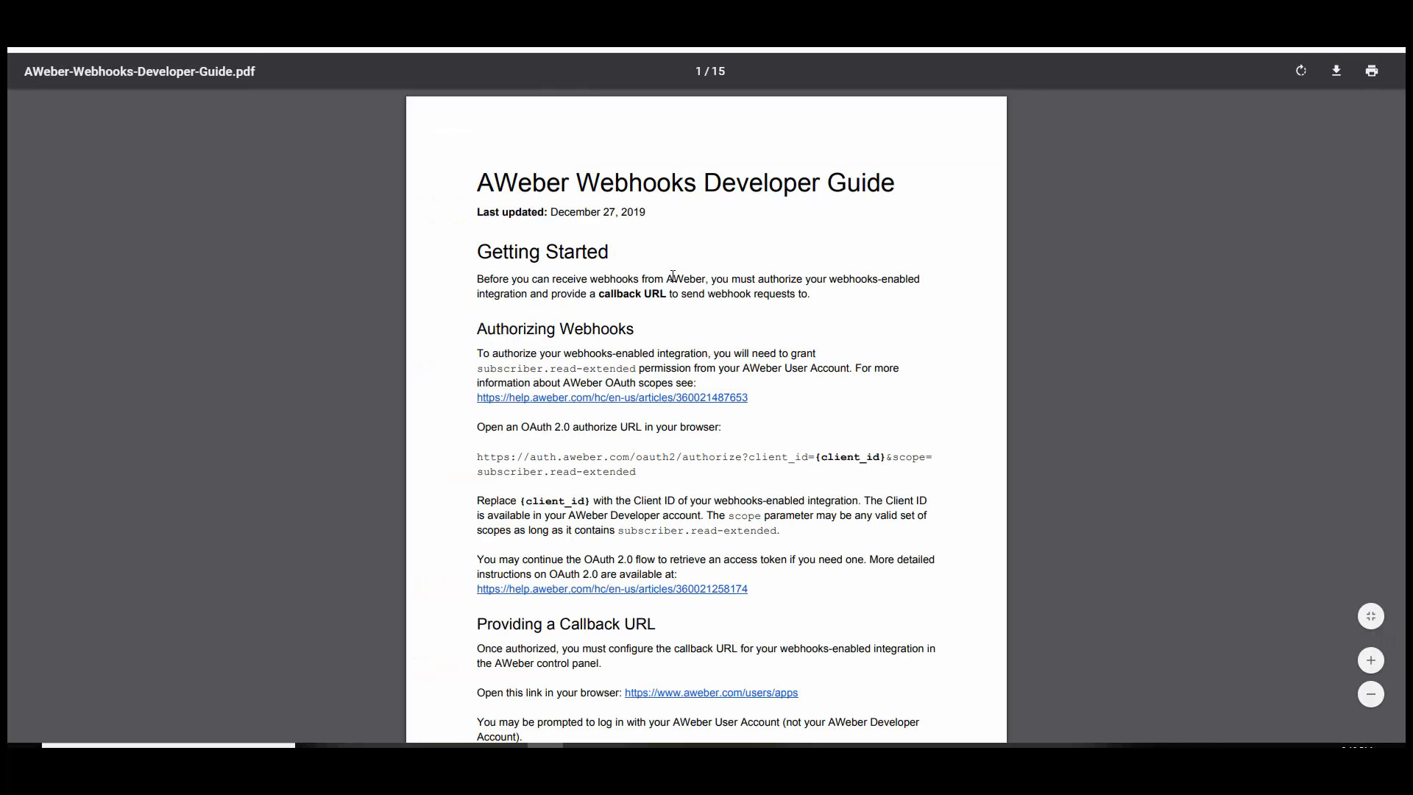
left_click(294, 4)
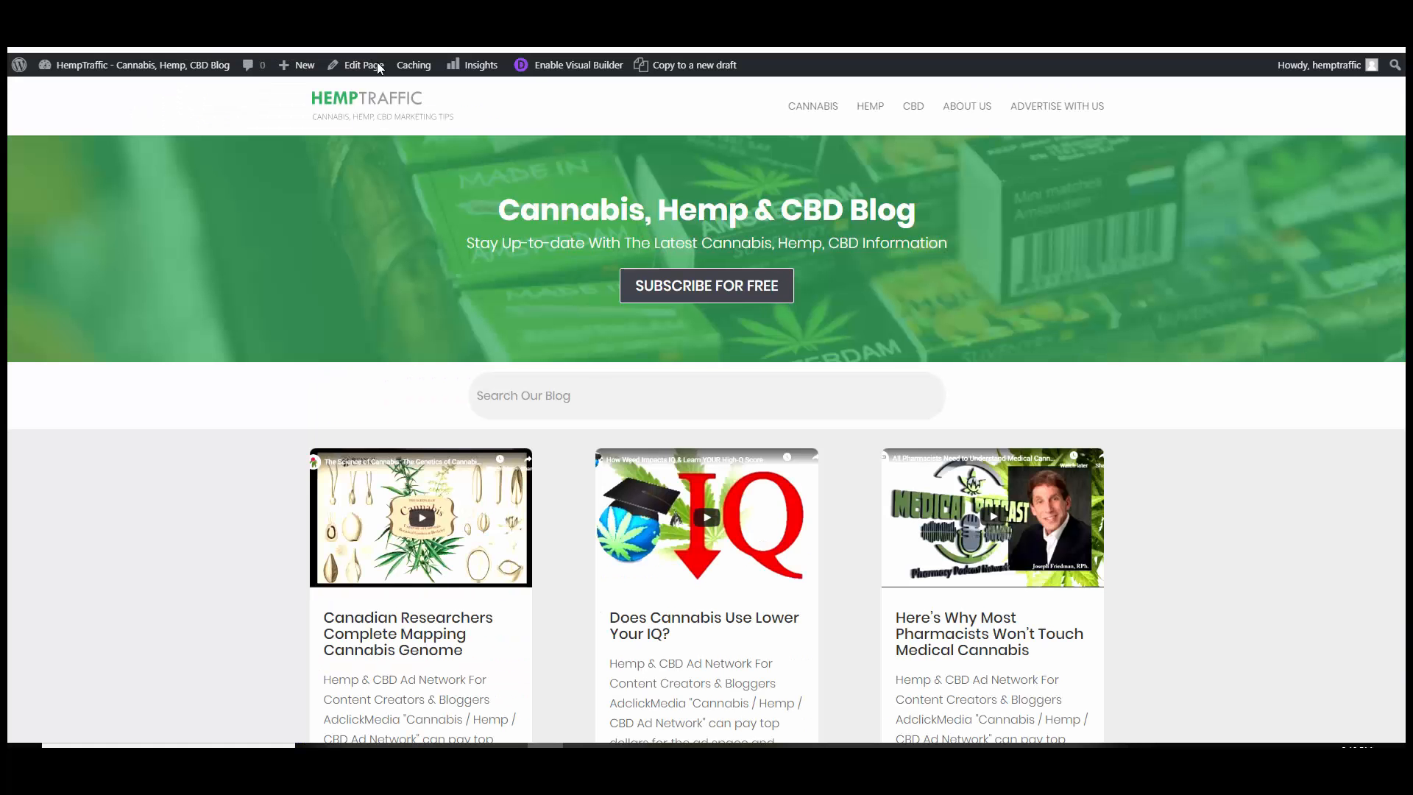
Step: Return to the notification's Data settings, turn on Auto Capture Data and look through its URL match options
left_click(435, 4)
left_click(317, 3)
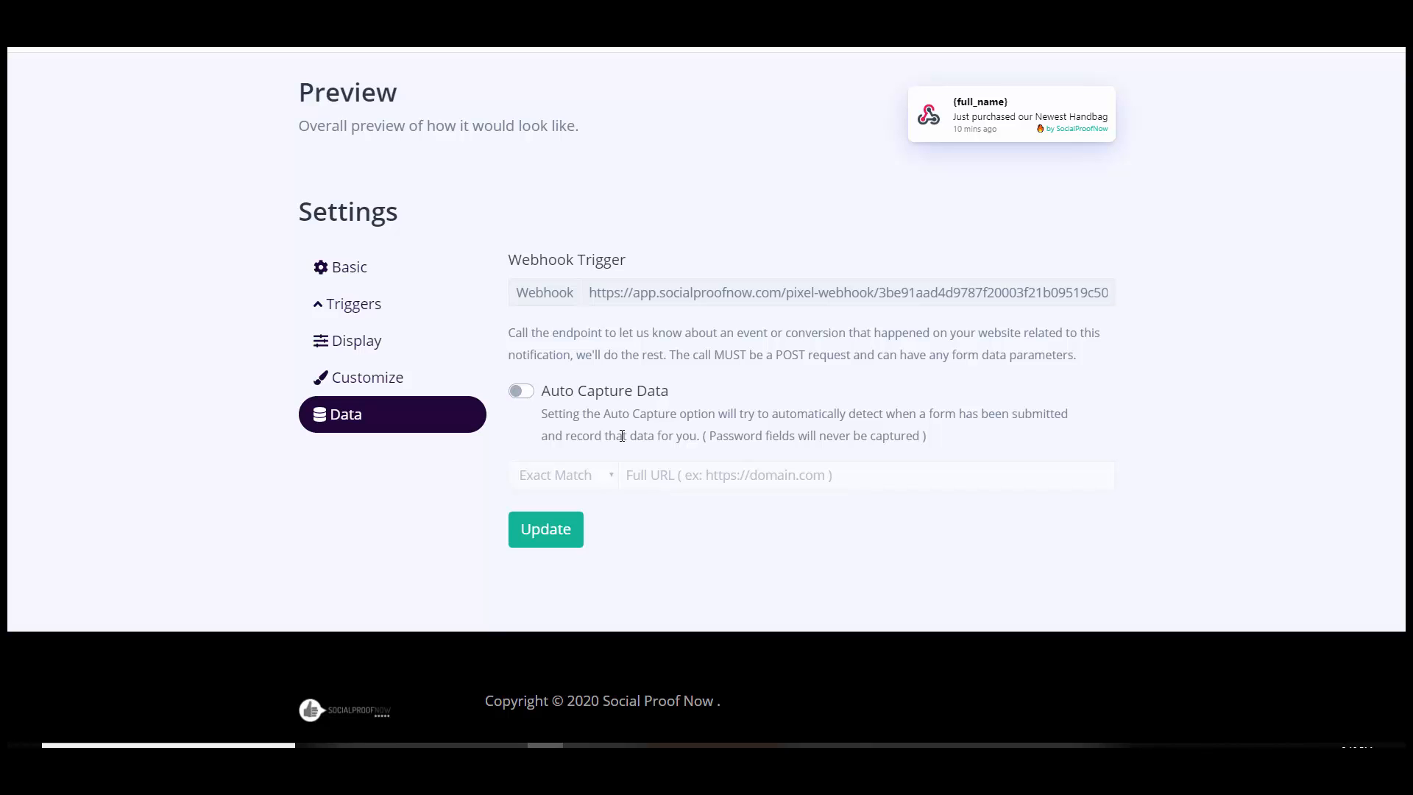
left_click(526, 396)
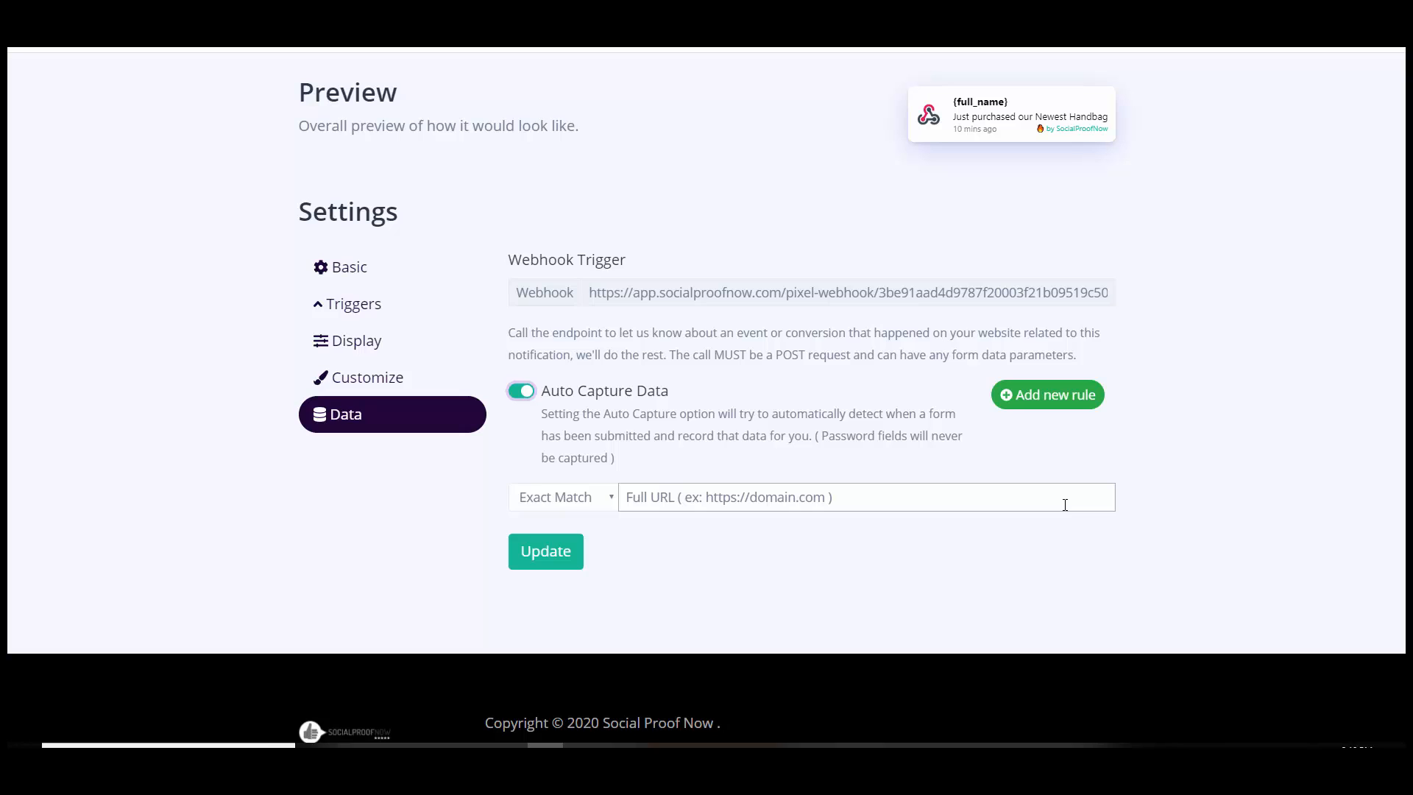
left_click(554, 500)
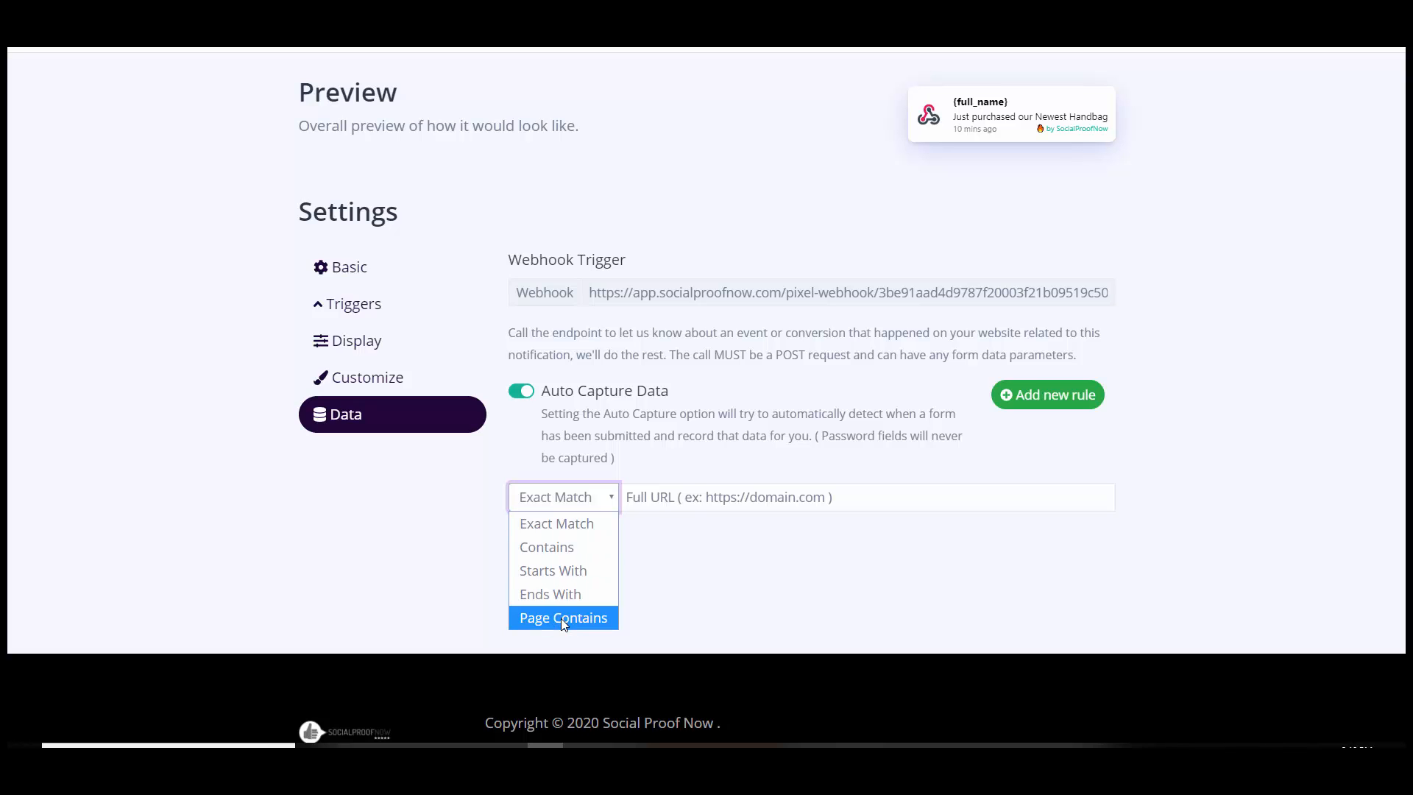
left_click(638, 529)
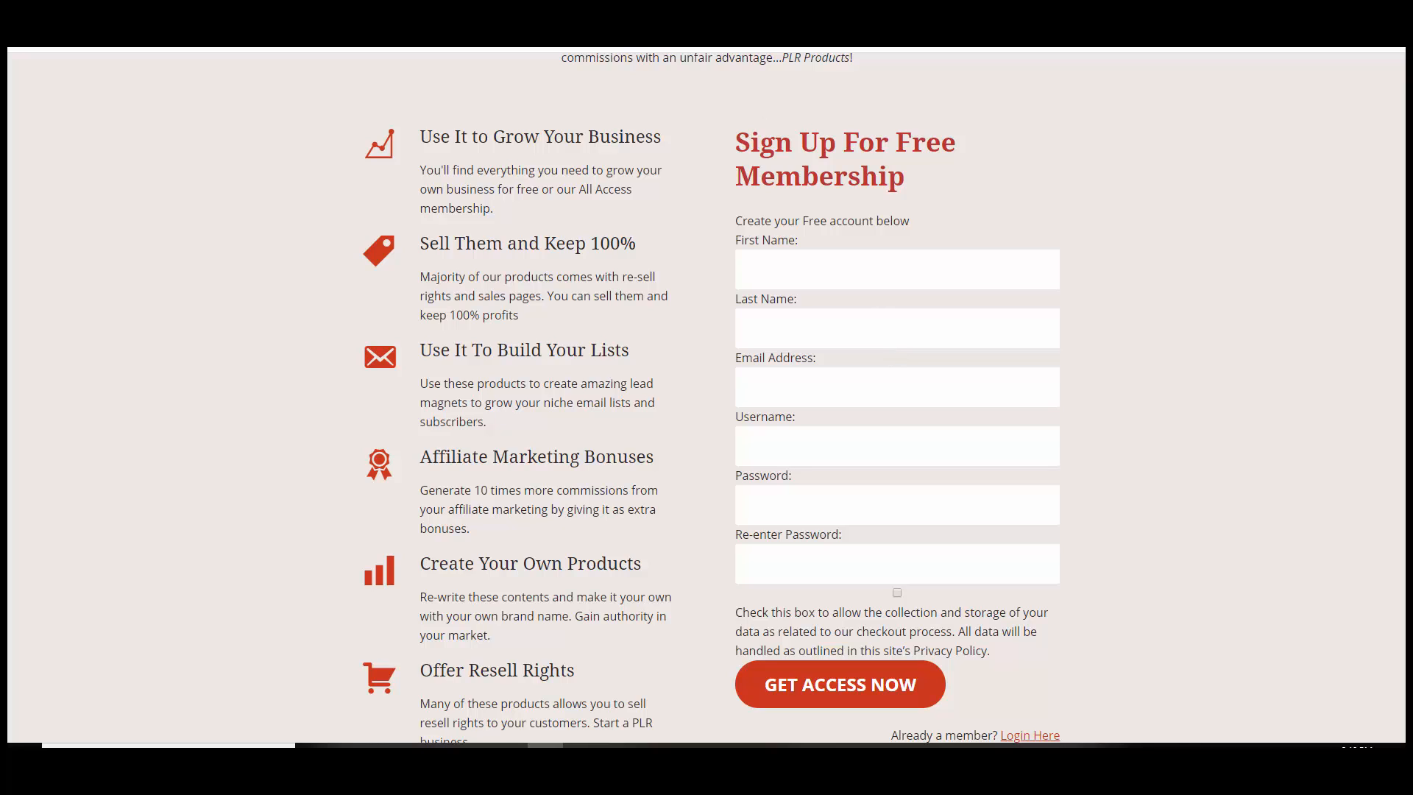
Step: Copy the web address of the free membership sign-up page and return to the notification's Data settings
right_click(281, 37)
left_click(335, 103)
left_click(456, 11)
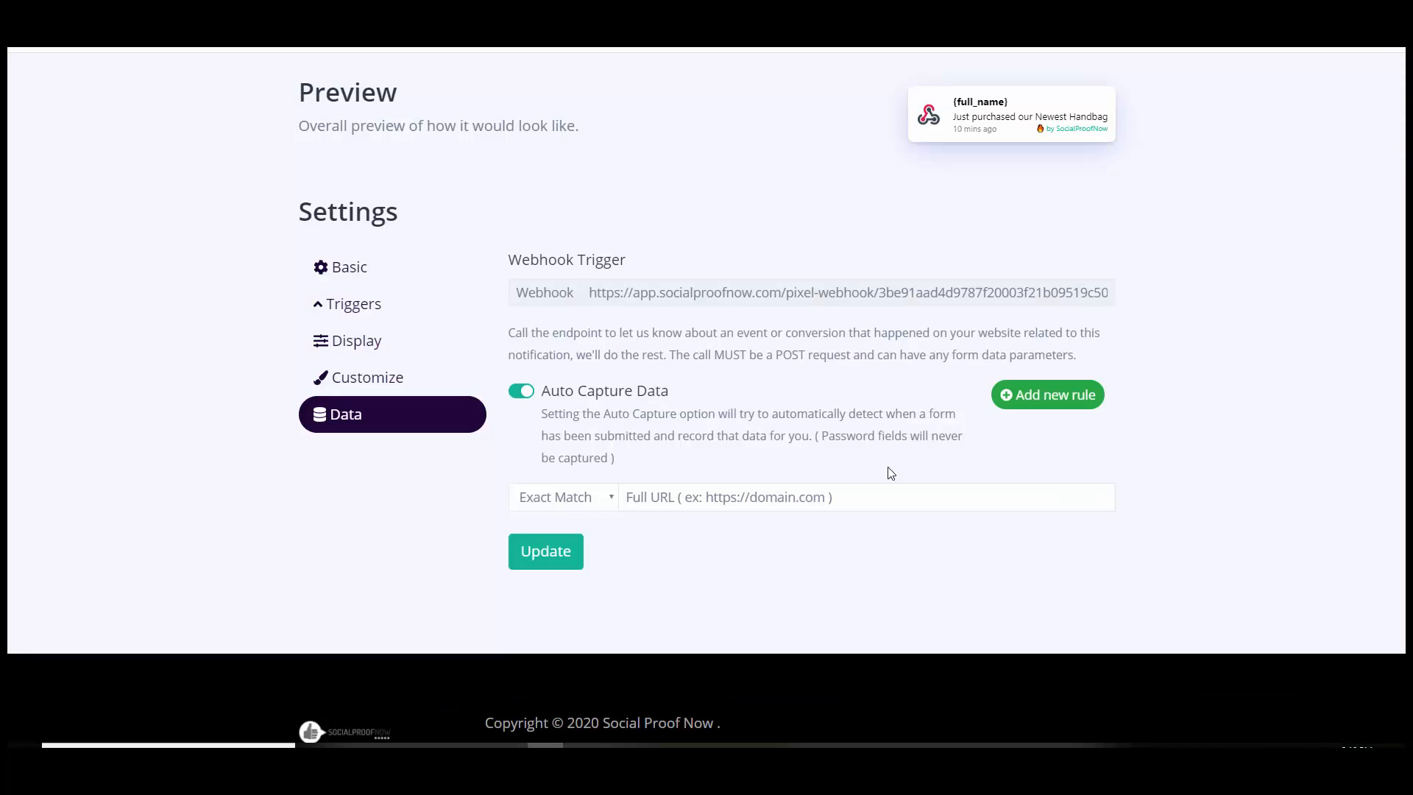
left_click(714, 500)
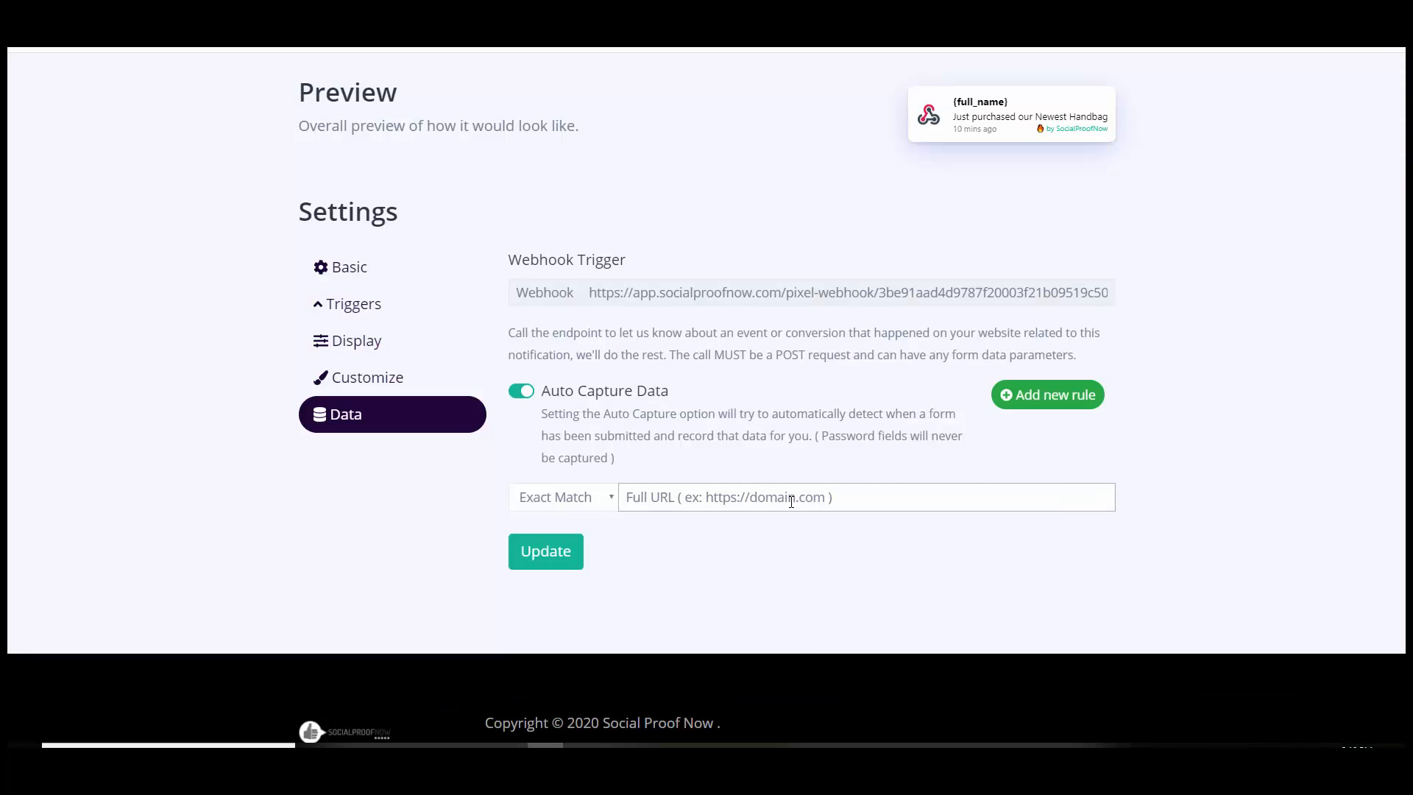
left_click(844, 503)
right_click(789, 501)
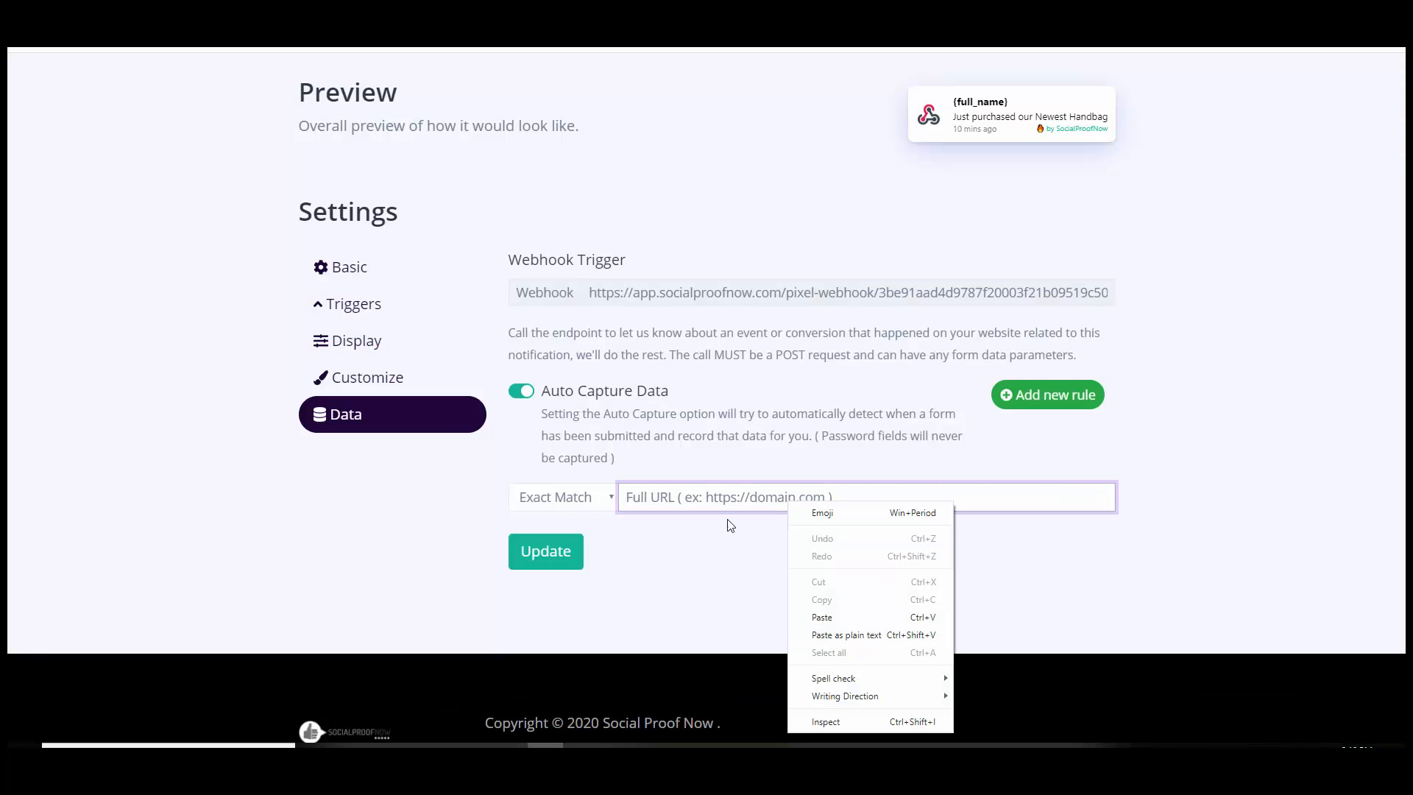
left_click(751, 506)
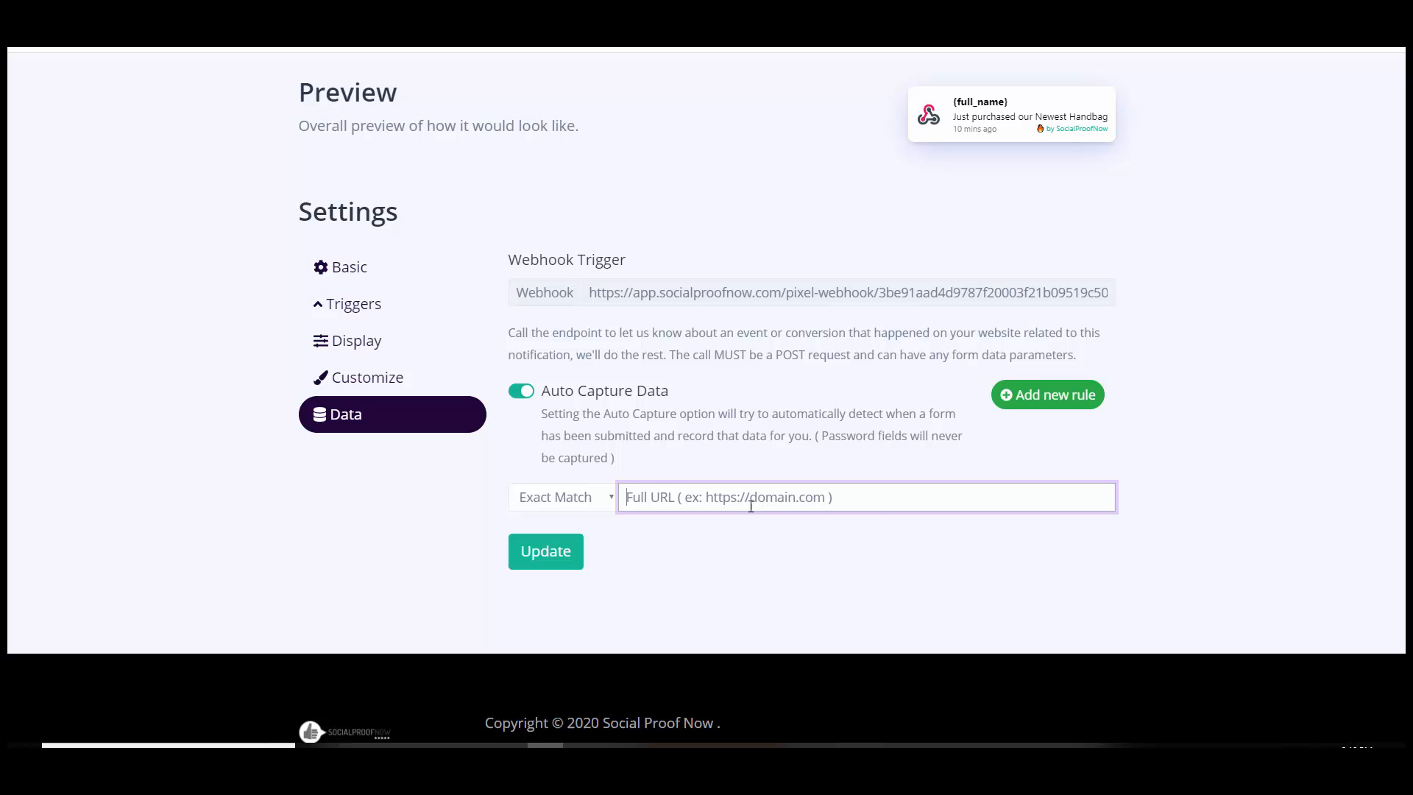
right_click(633, 498)
left_click(702, 612)
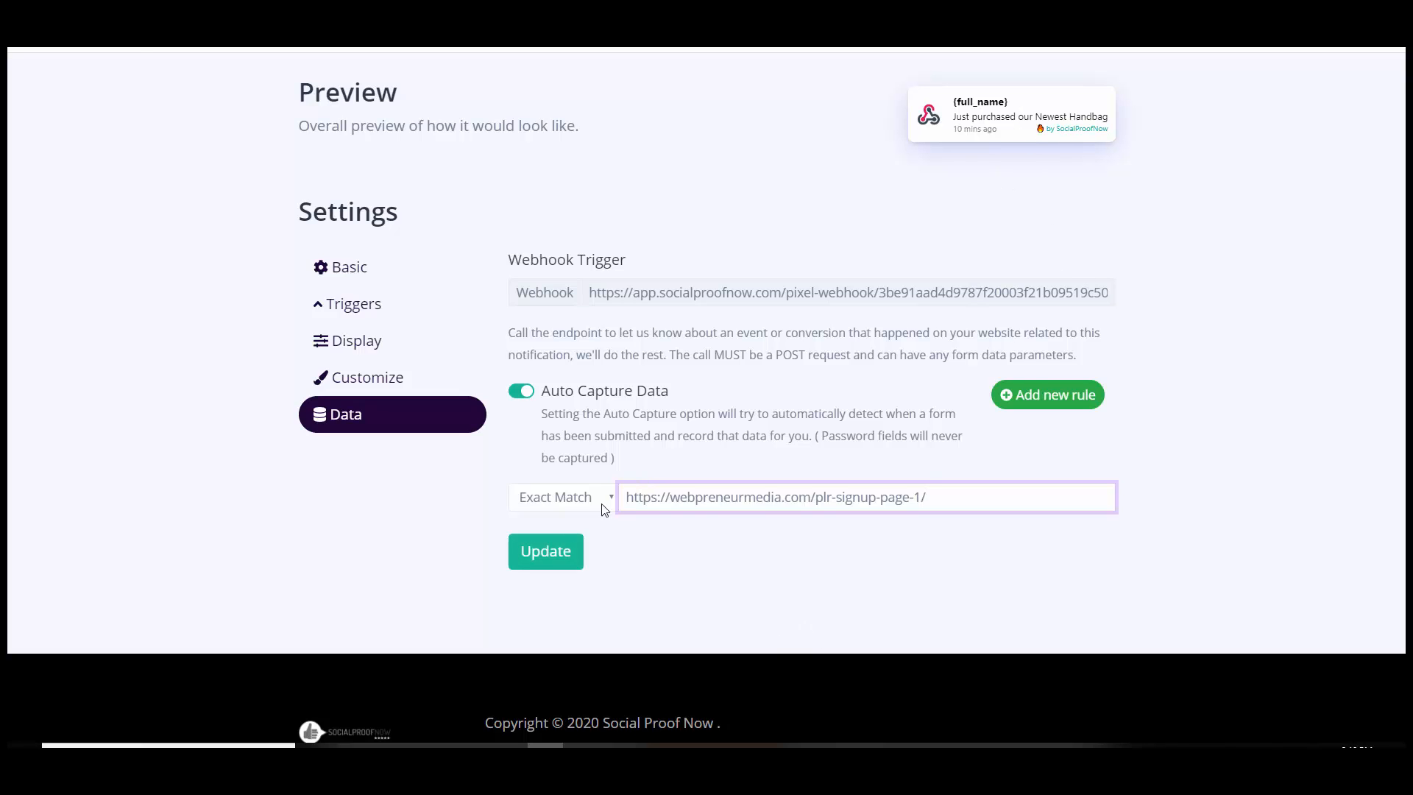
left_click(562, 557)
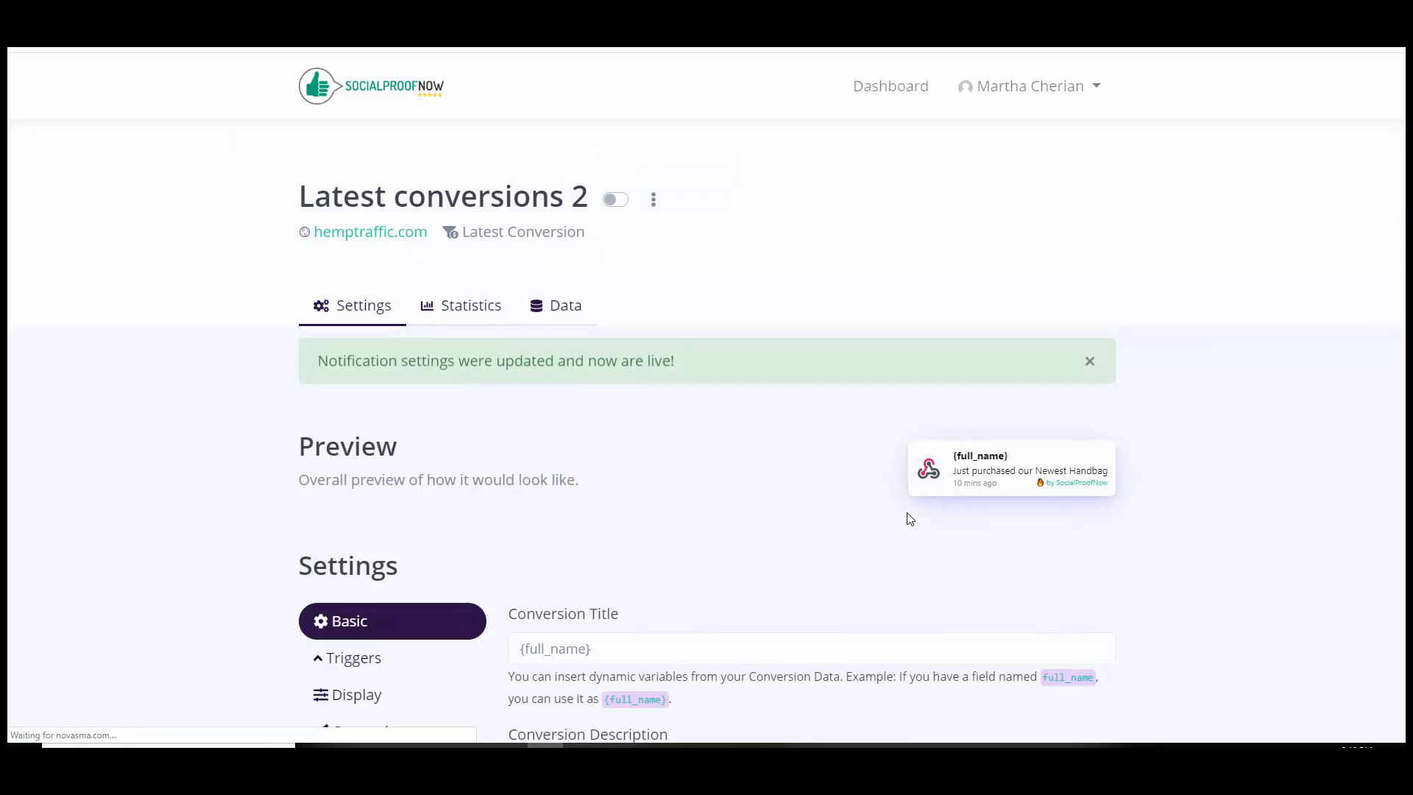
Step: Open the notification's Triggers settings, turn off Trigger on all pages and look through the URL match options
scroll(692, 400, "down", 5)
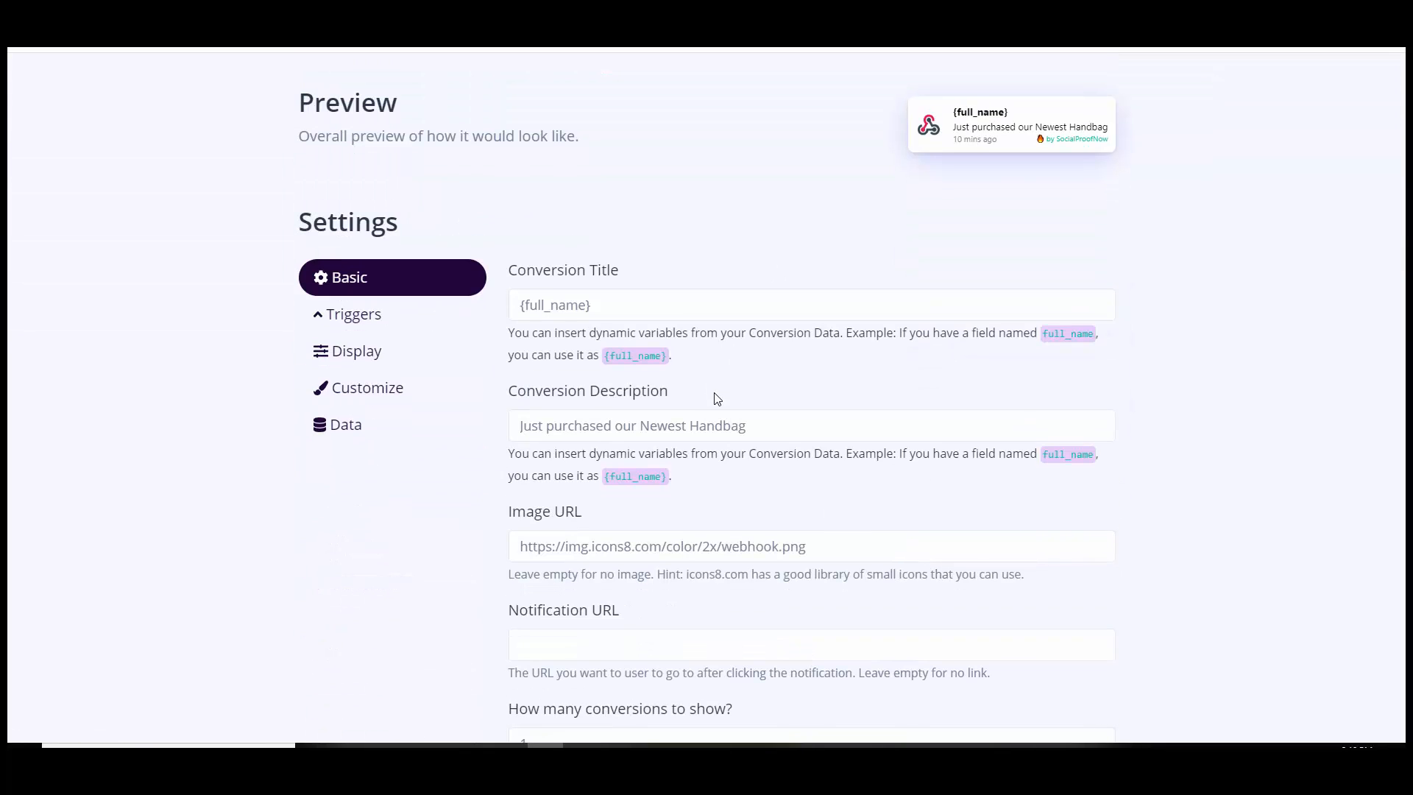
left_click(363, 318)
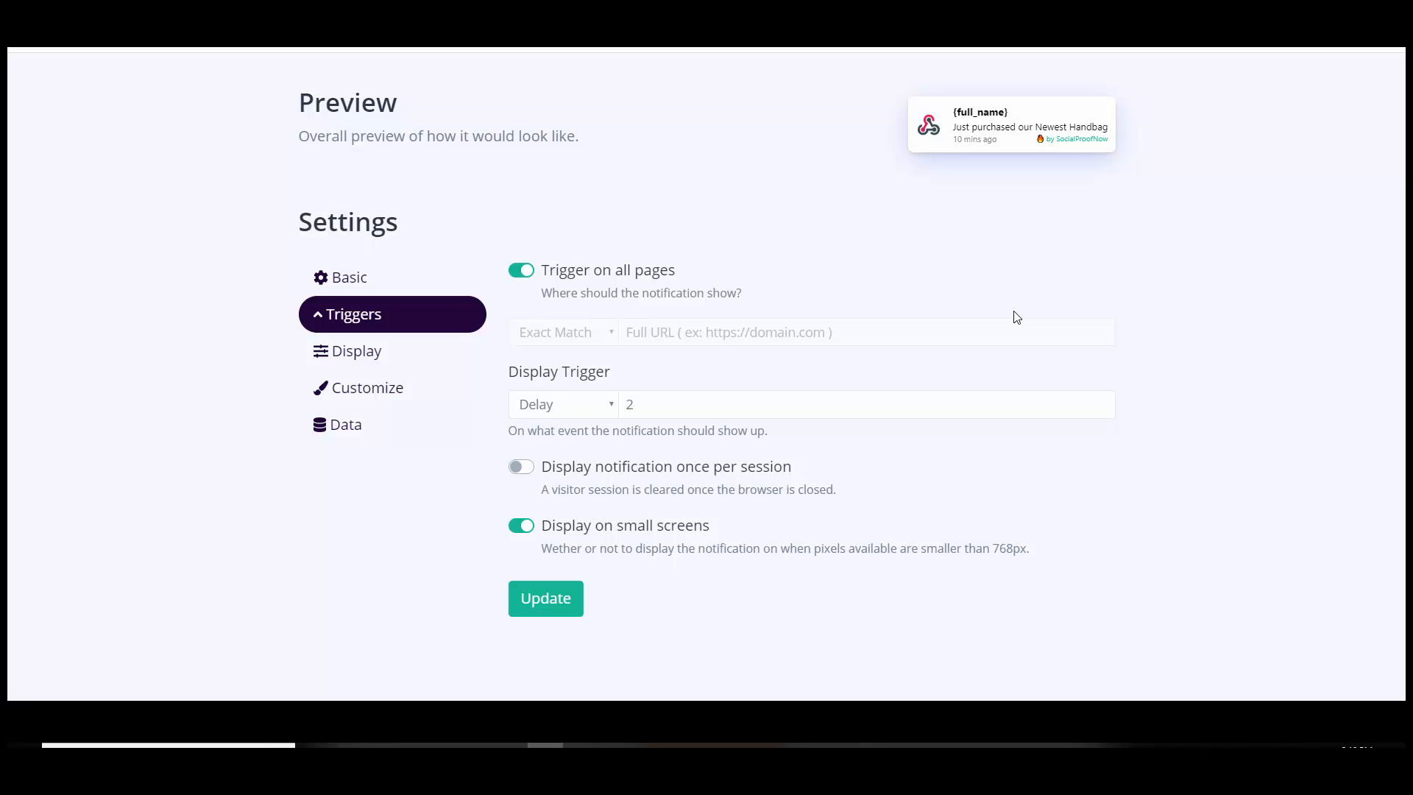
left_click(523, 275)
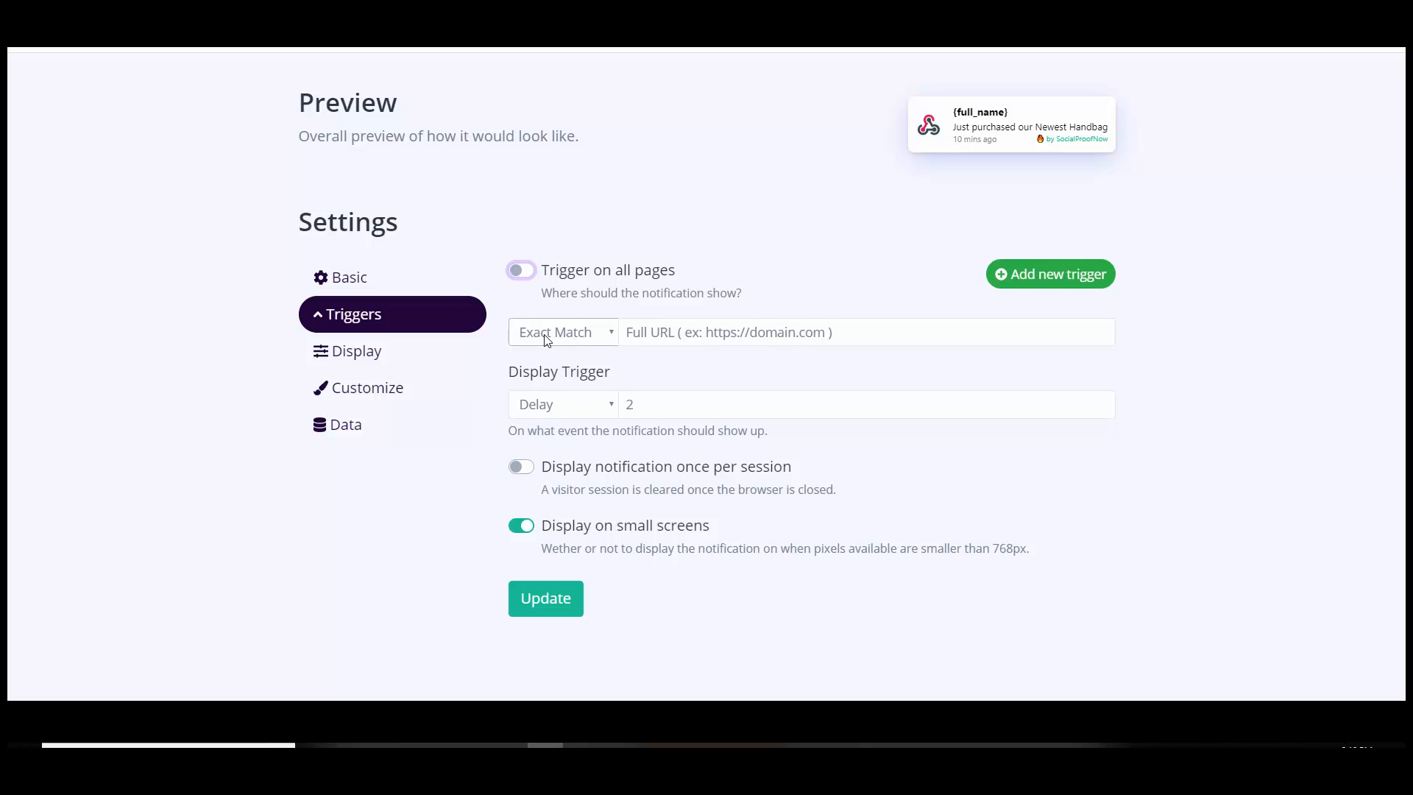
left_click(692, 338)
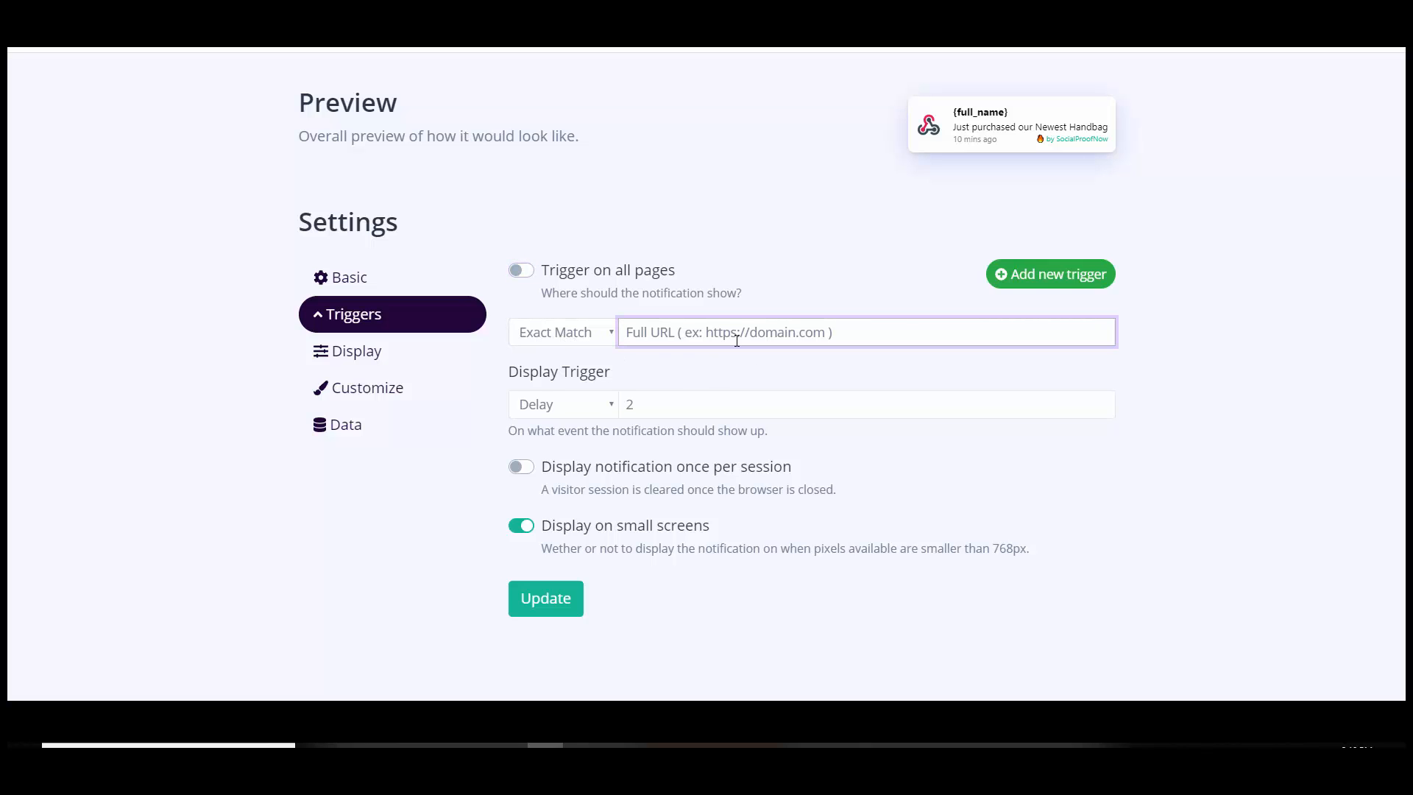
left_click(589, 346)
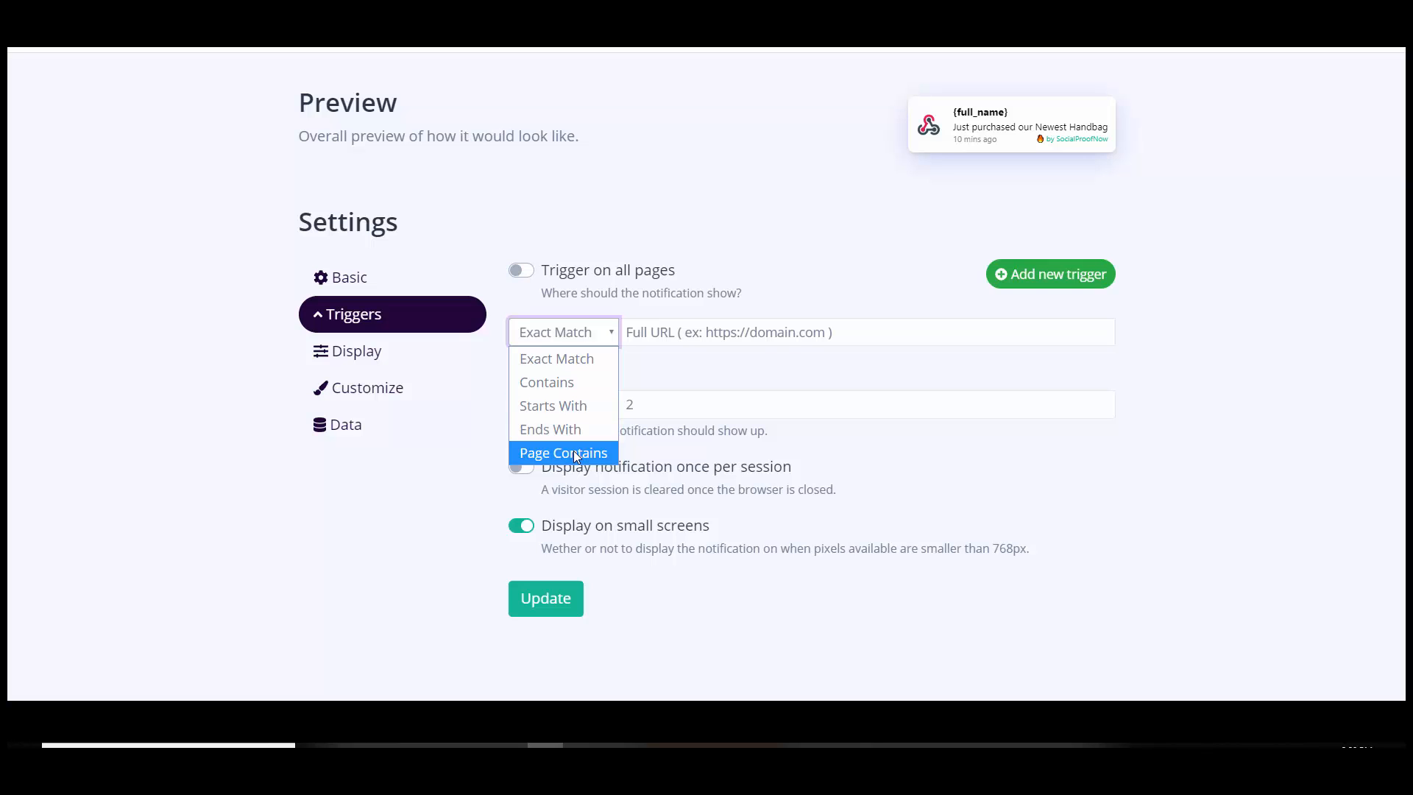
left_click(783, 374)
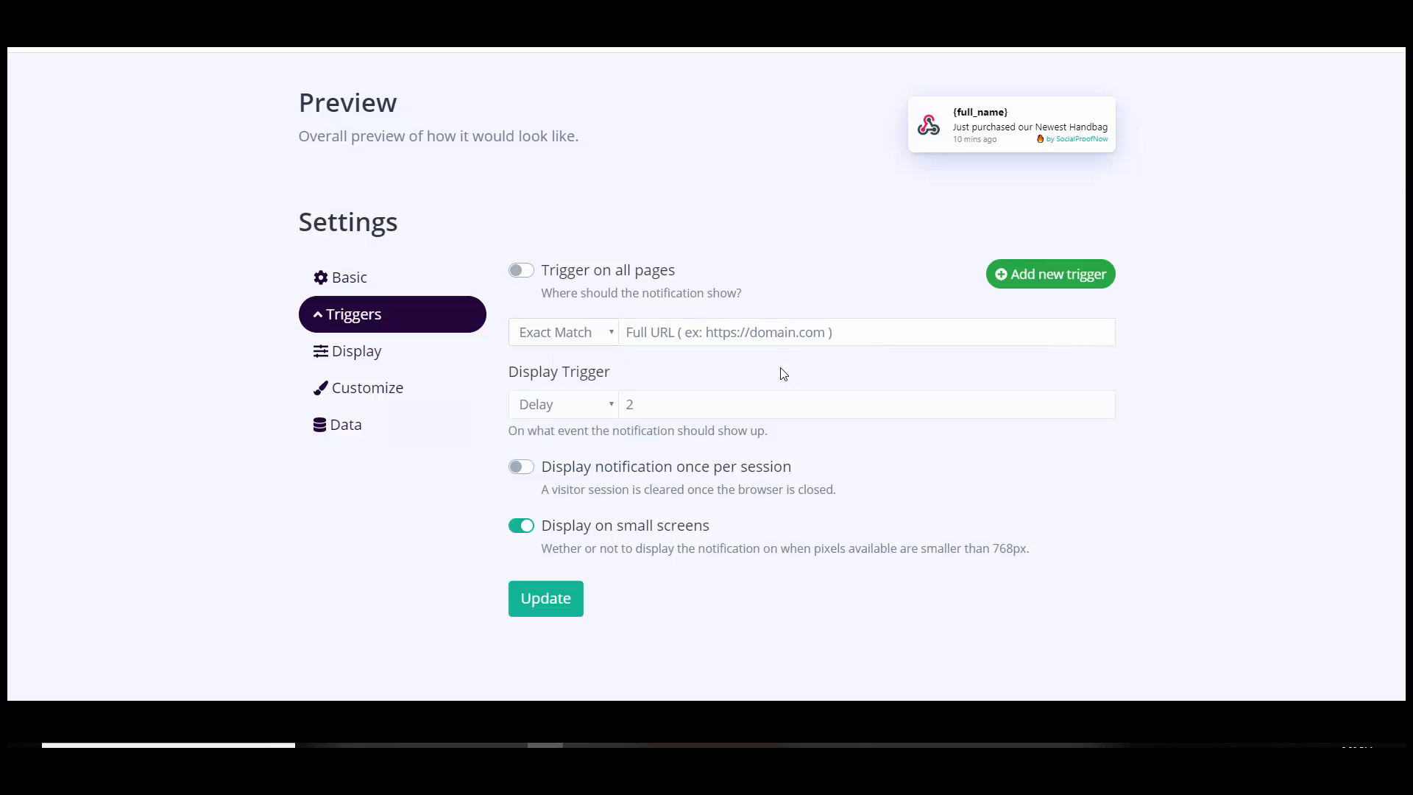
left_click(704, 327)
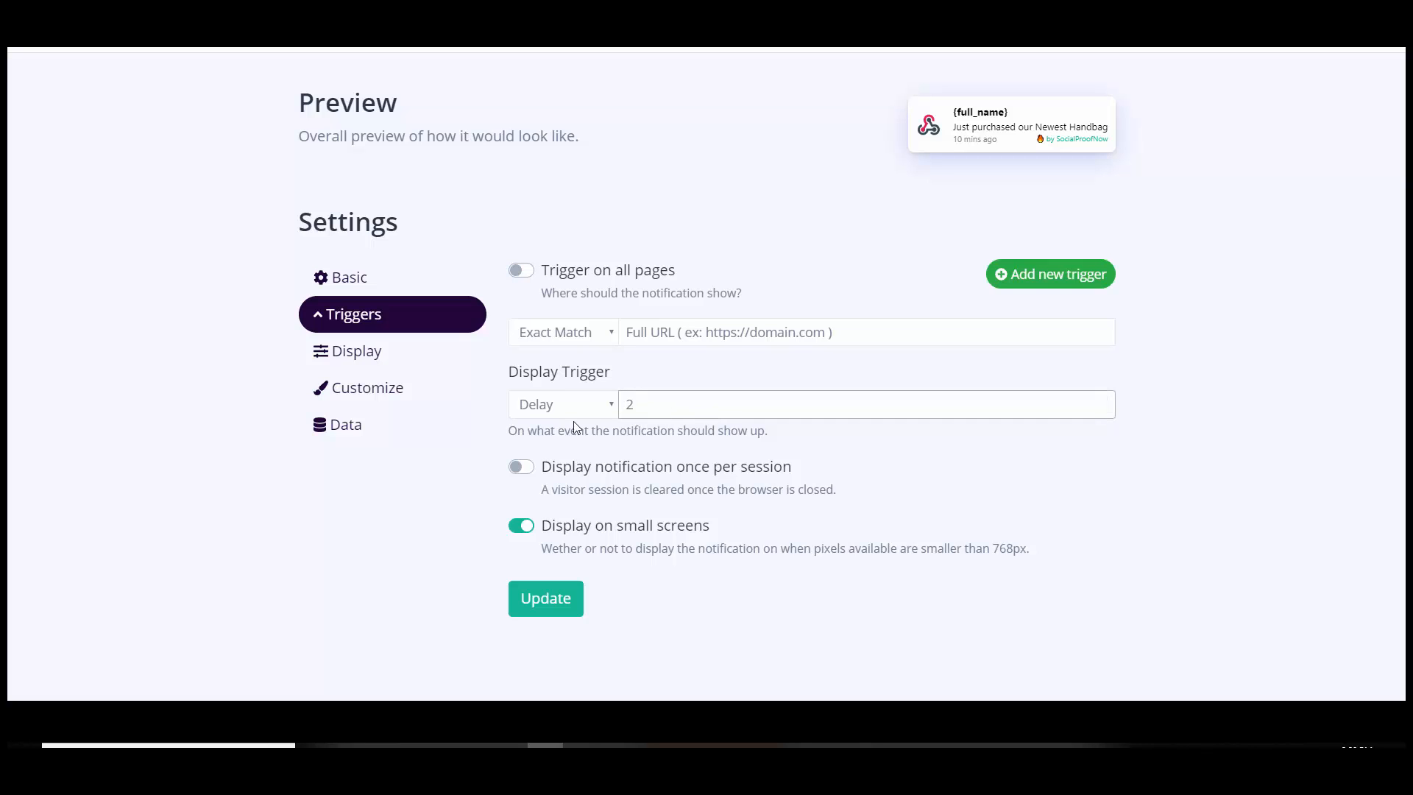
Step: Try a Display Trigger delay of 60 and neighbouring values, and return the delay to 2 seconds
left_click(589, 407)
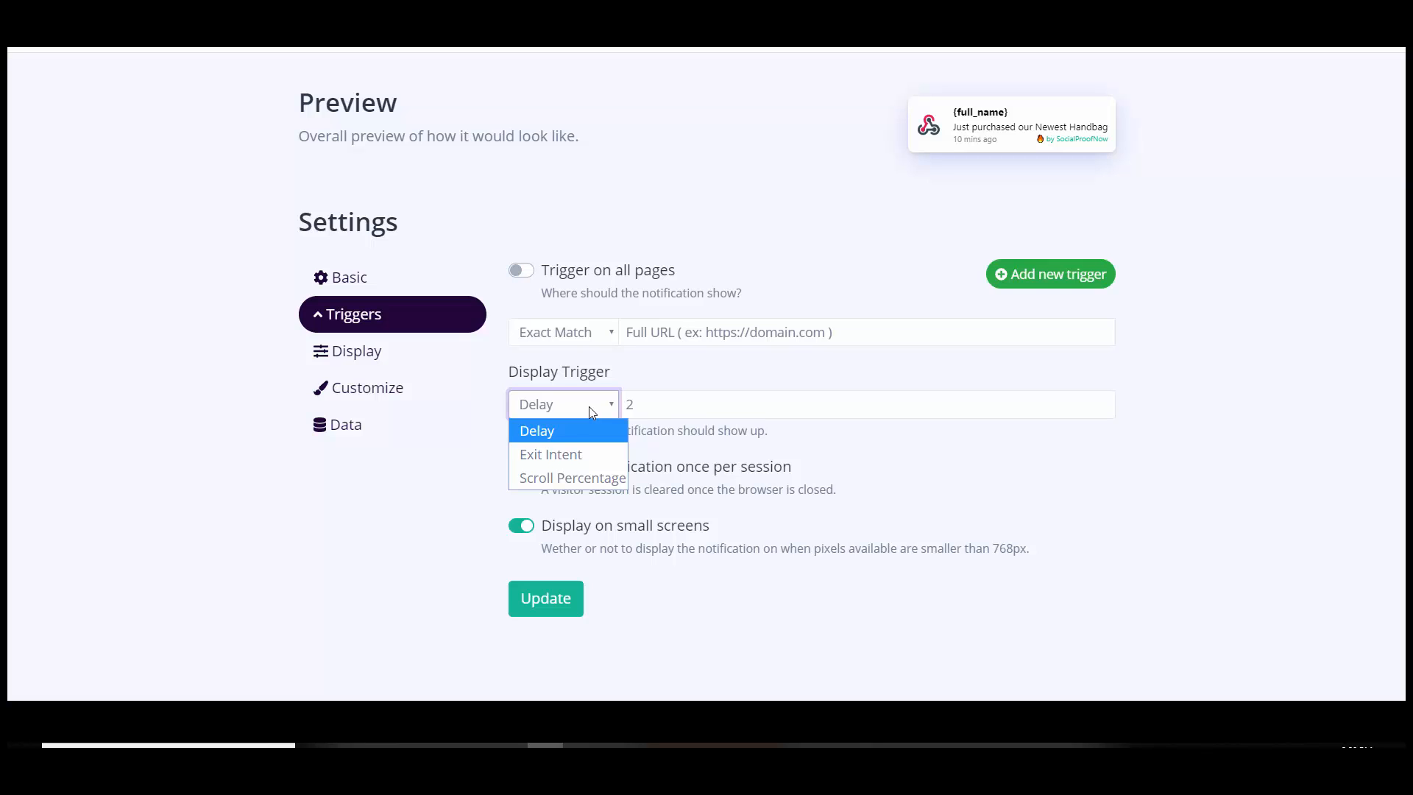
left_click(593, 413)
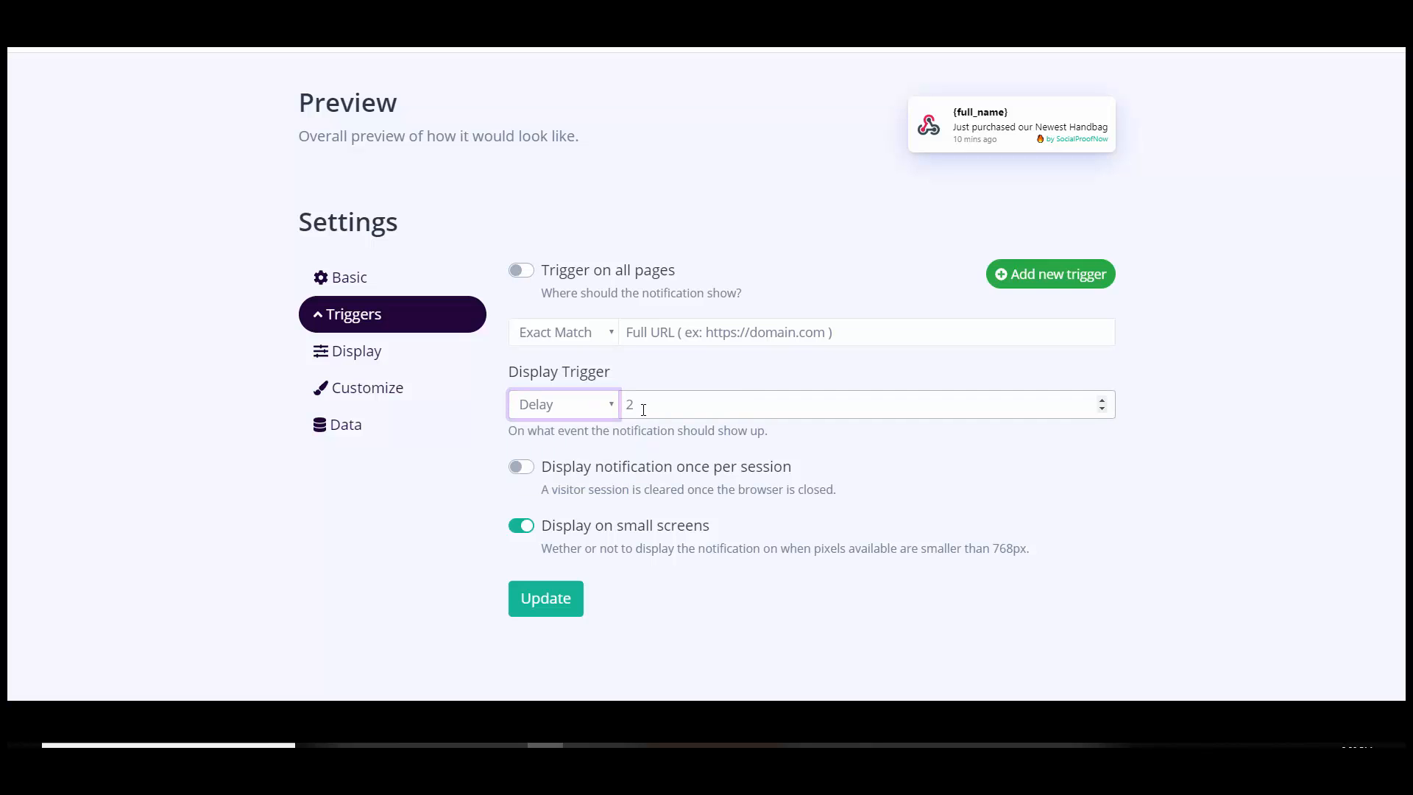
type("60")
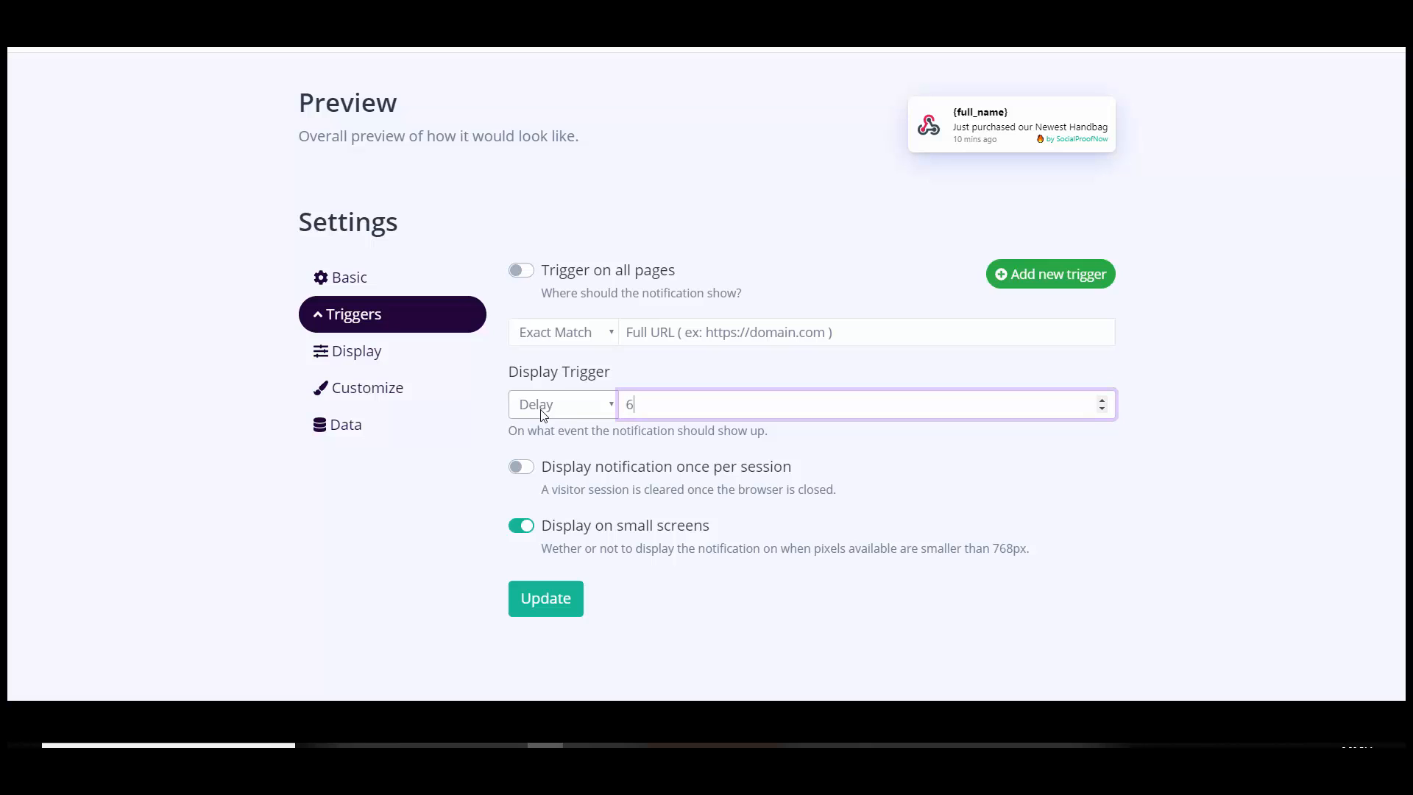
left_click(1102, 401)
left_click(1102, 401)
left_click(1102, 400)
left_click(1102, 401)
left_click(1102, 409)
left_click(1102, 409)
left_click_drag(645, 404, 581, 415)
type("2")
Step: Try Exit Intent and Scroll Percentage as the notification's Display Trigger
left_click(574, 406)
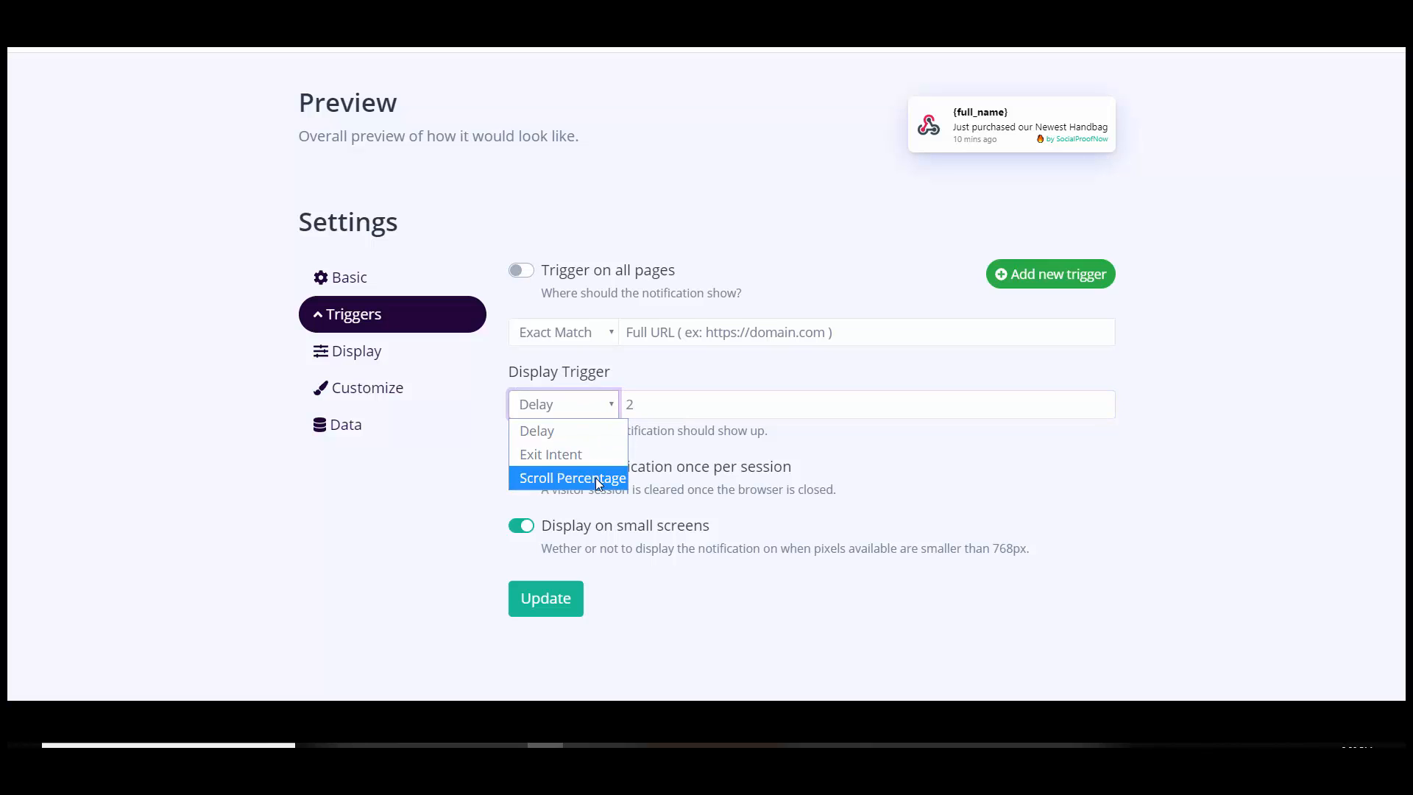
left_click(564, 454)
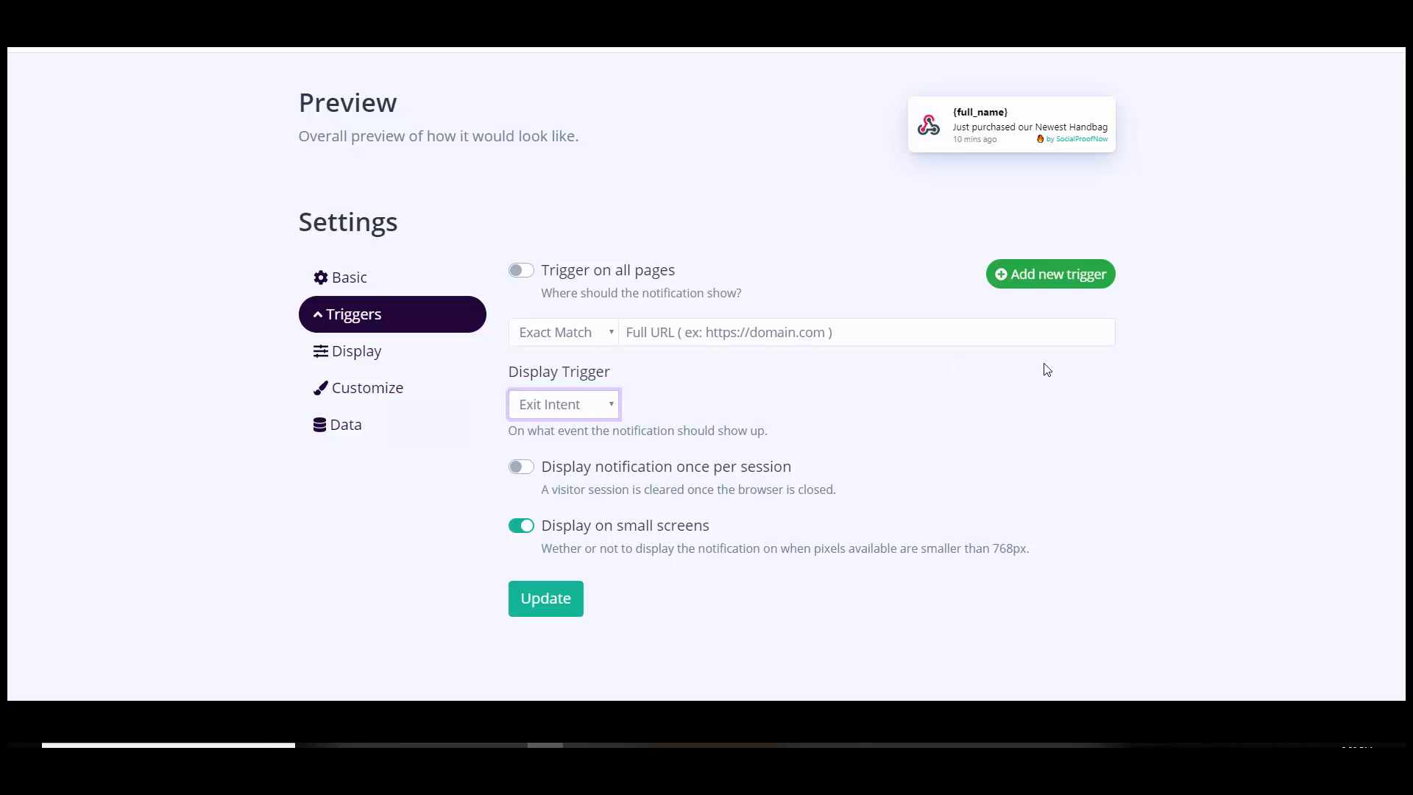
left_click(613, 416)
left_click(548, 479)
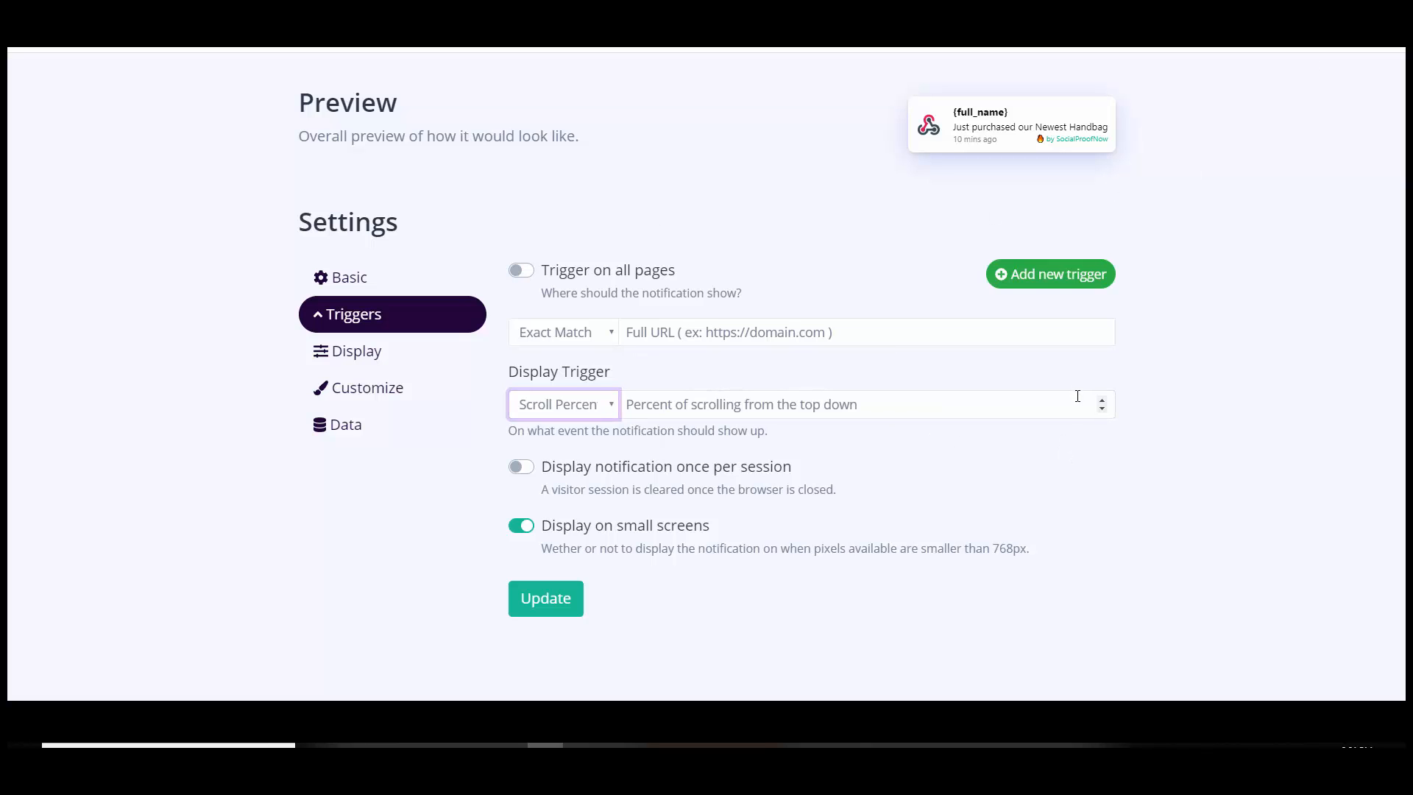
Step: Set the Display Trigger to Delay with a wait of 2 seconds
left_click(587, 414)
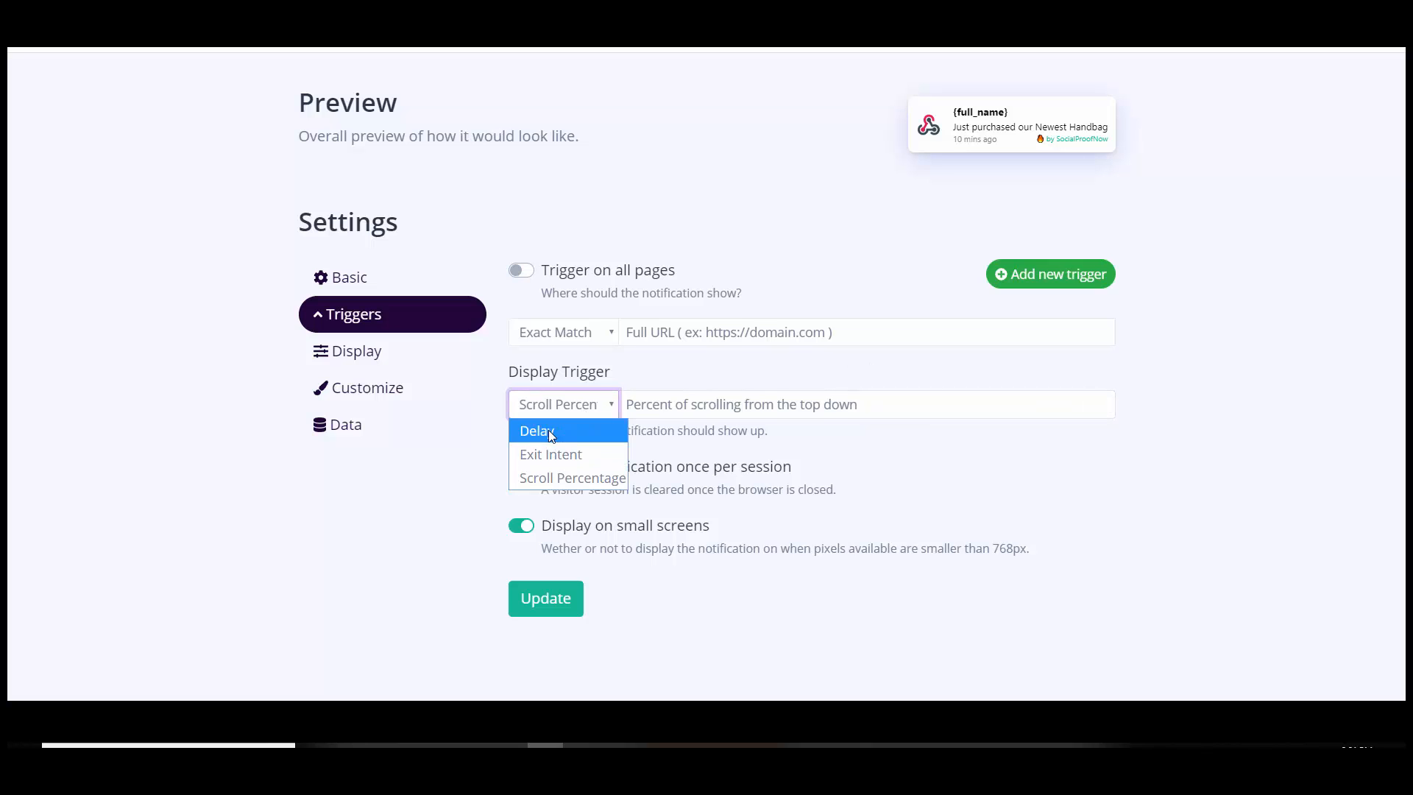
left_click(582, 430)
left_click(800, 405)
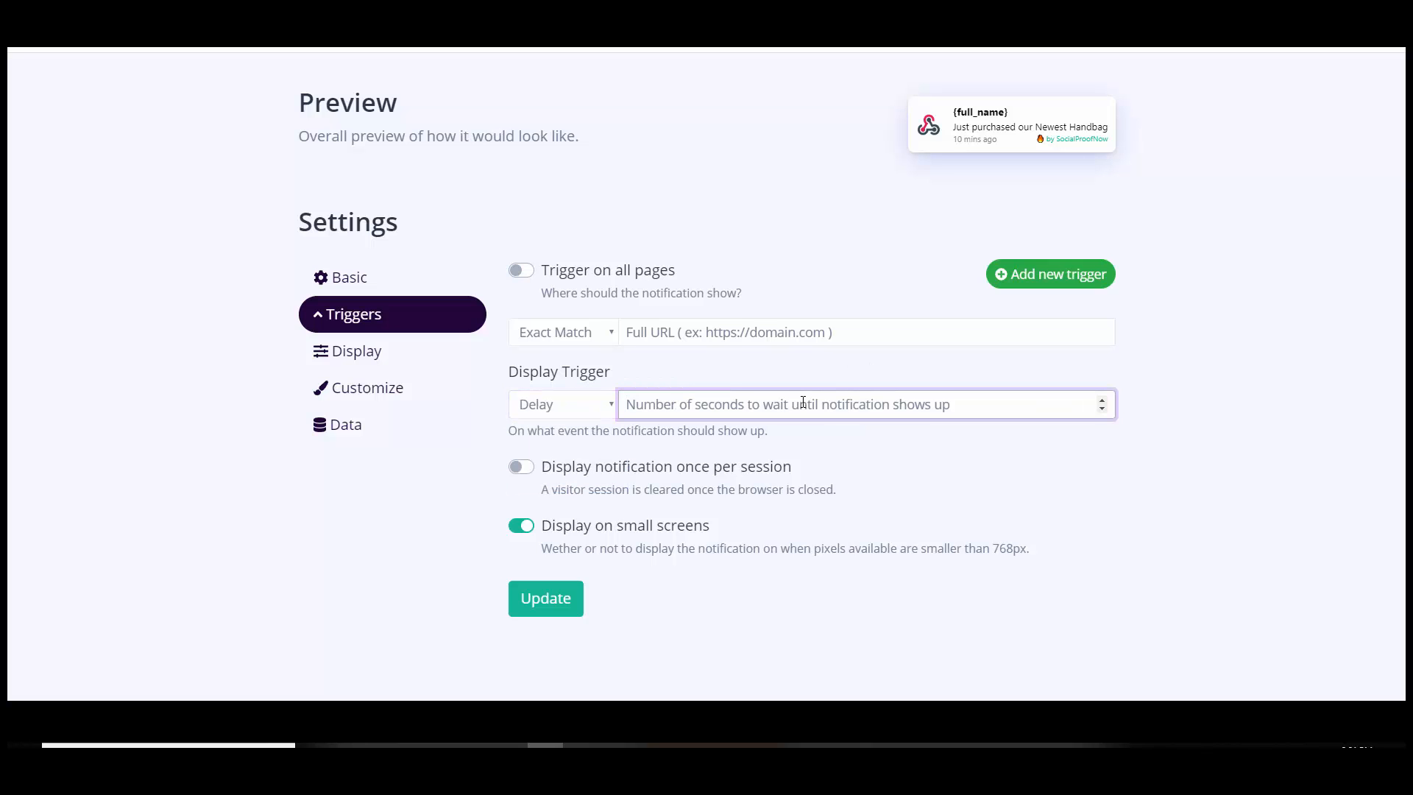
type("2")
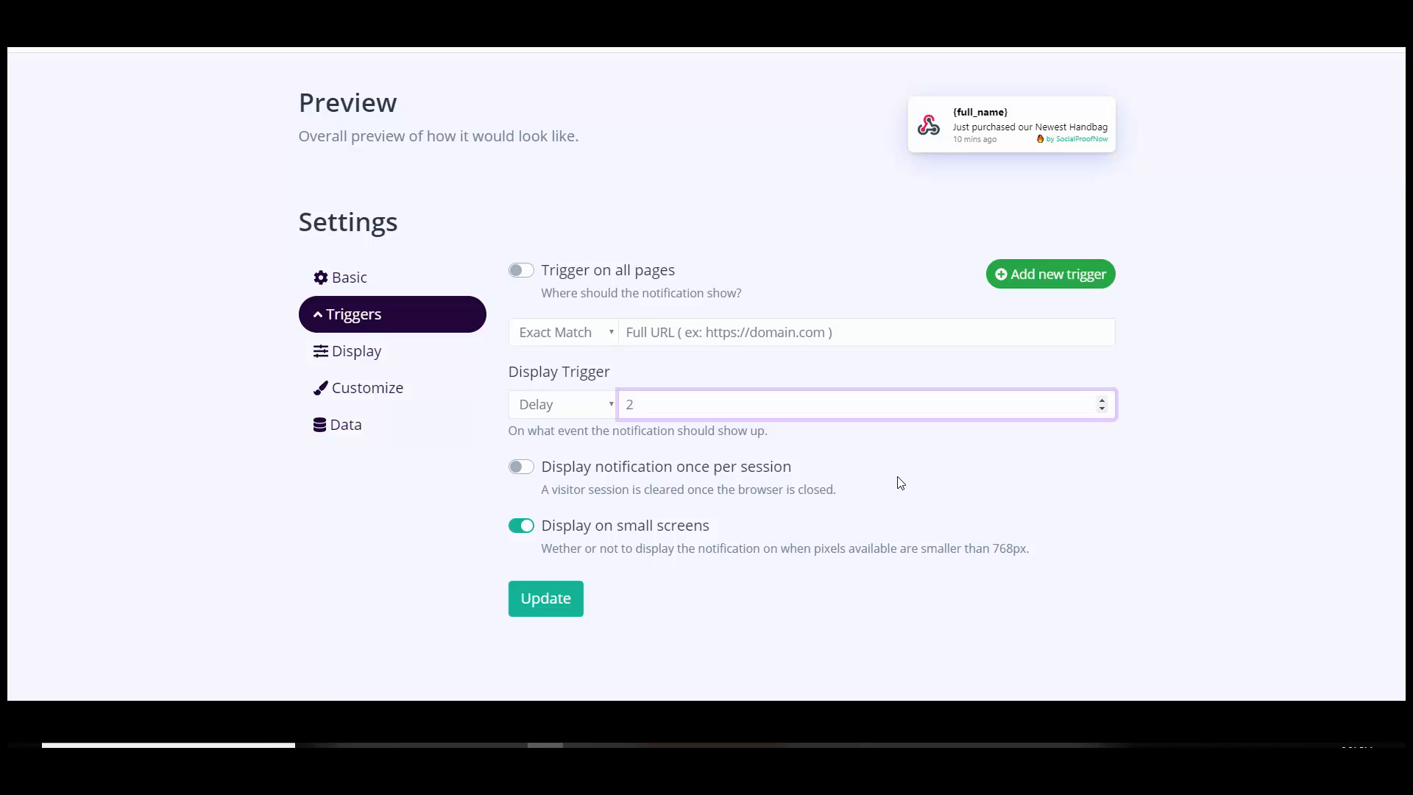
Step: Try the once-per-session option but leave it off, turn Trigger on all pages back on and save the notification
left_click(523, 468)
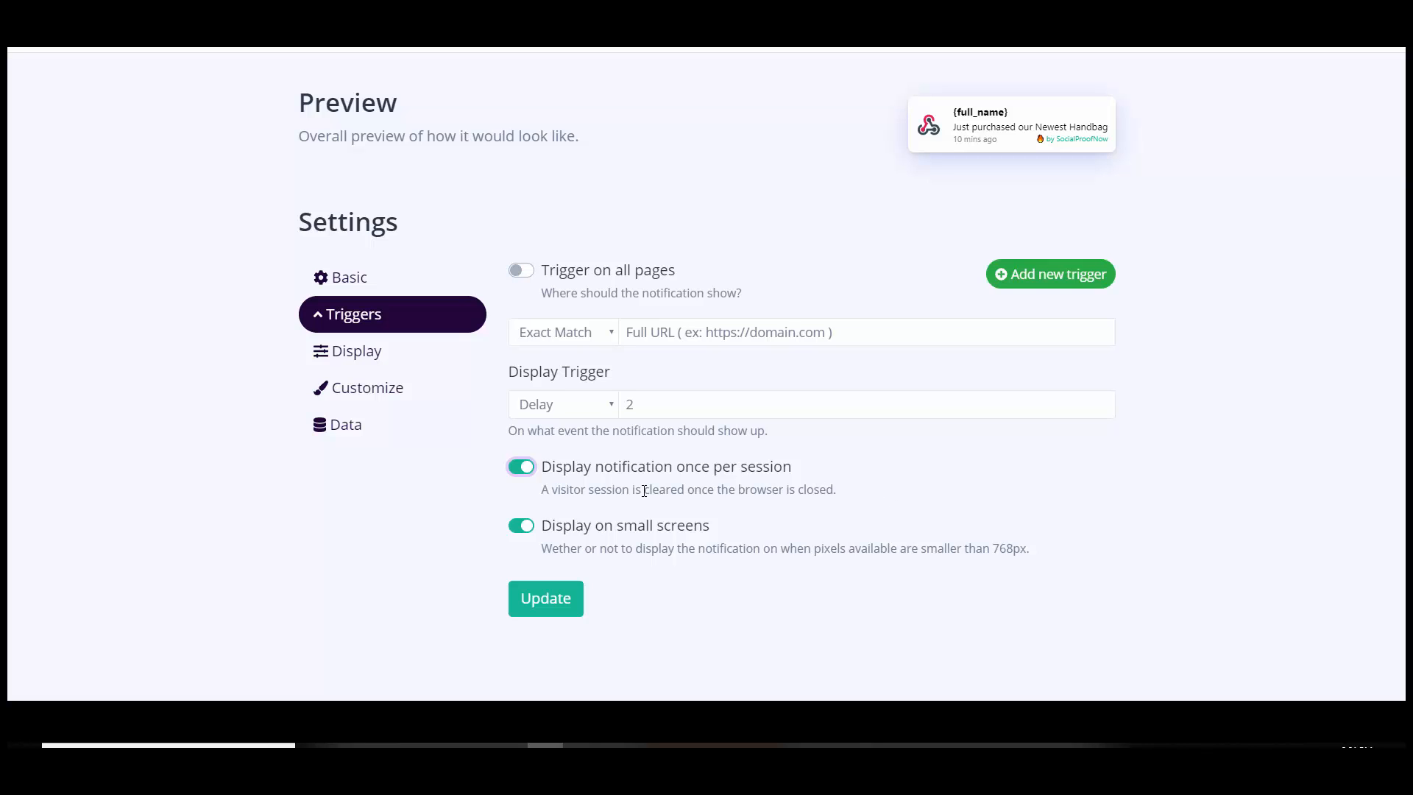
left_click_drag(521, 473, 551, 476)
left_click(520, 469)
left_click(519, 271)
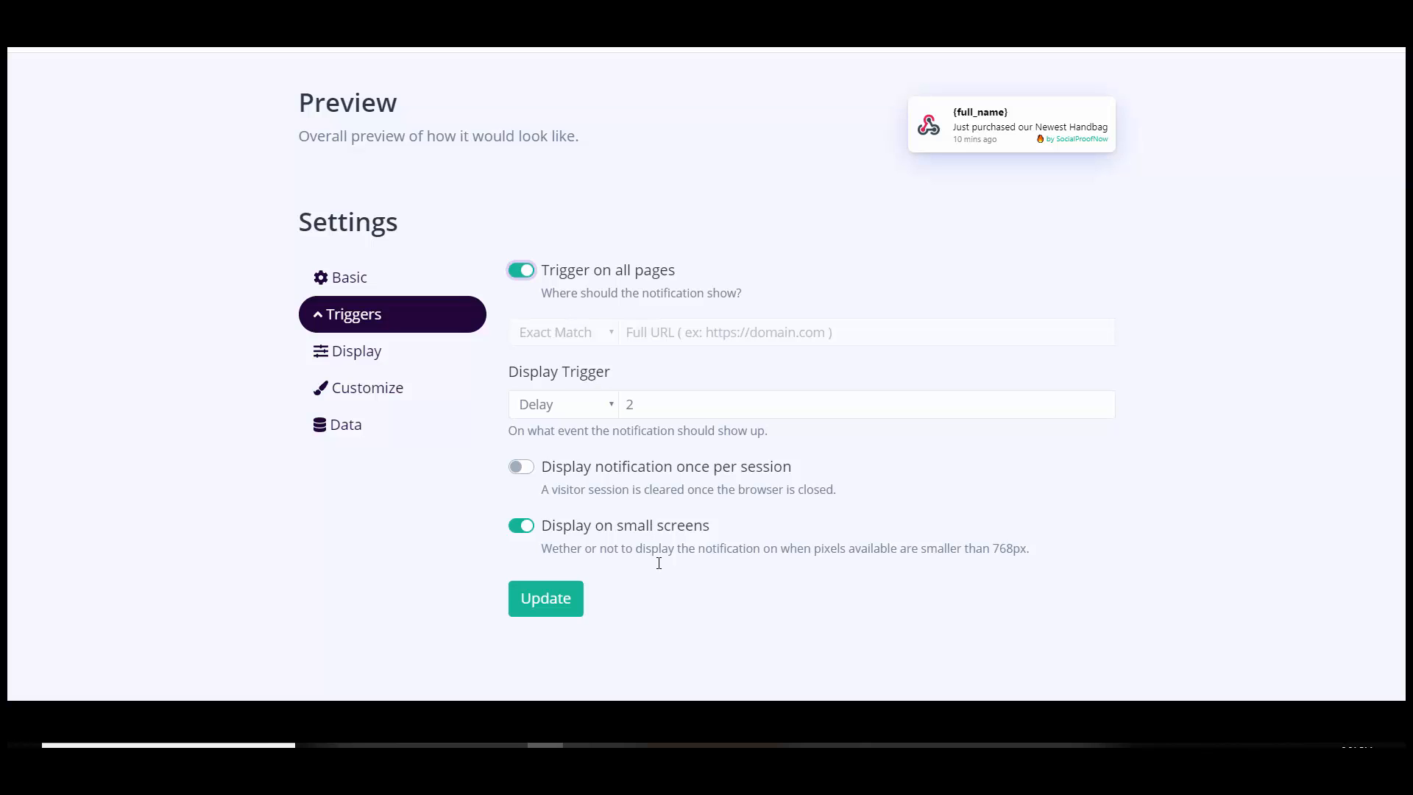
left_click(543, 608)
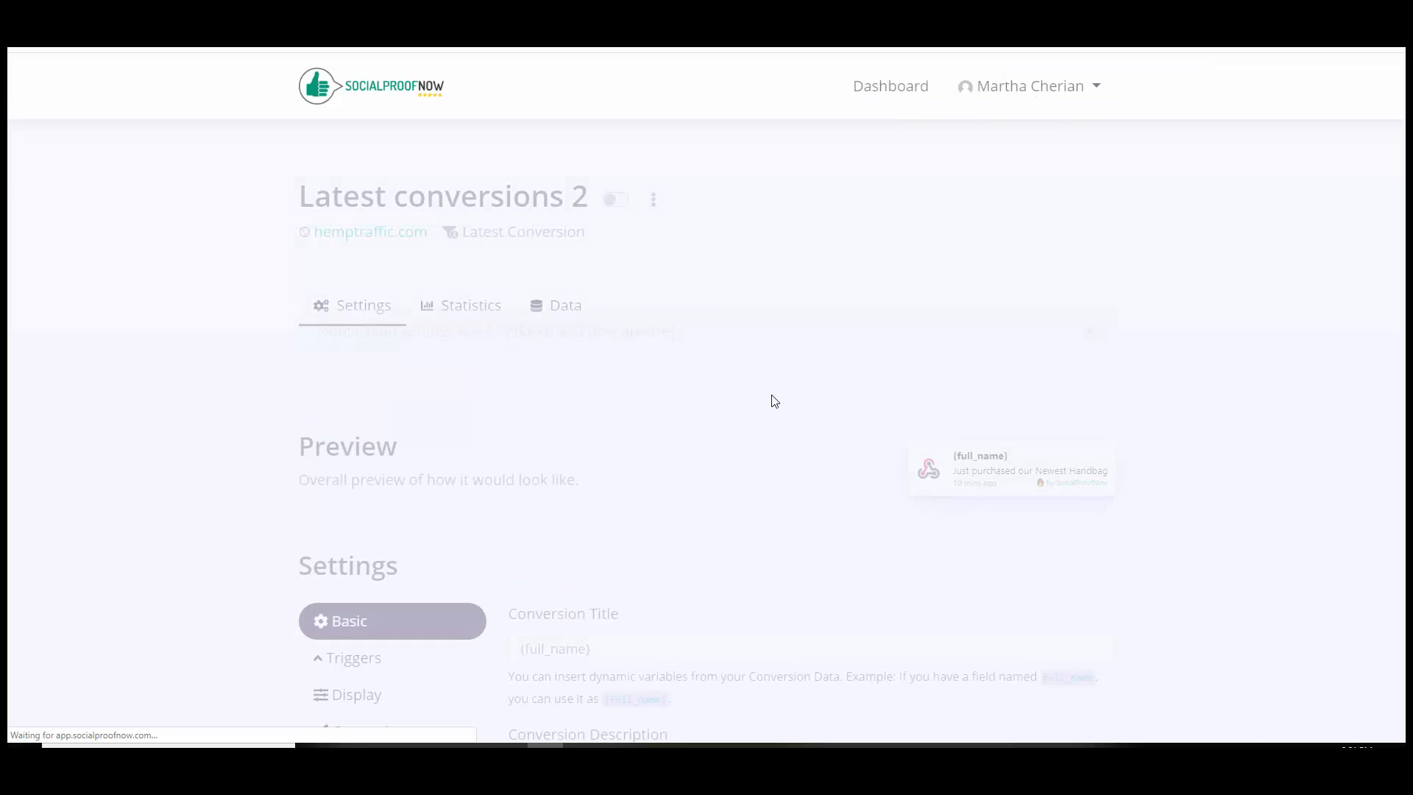
Step: In the Display settings, try durations of 60 and 120 seconds, and set the Display Duration to -1
scroll(682, 511, "down", 3)
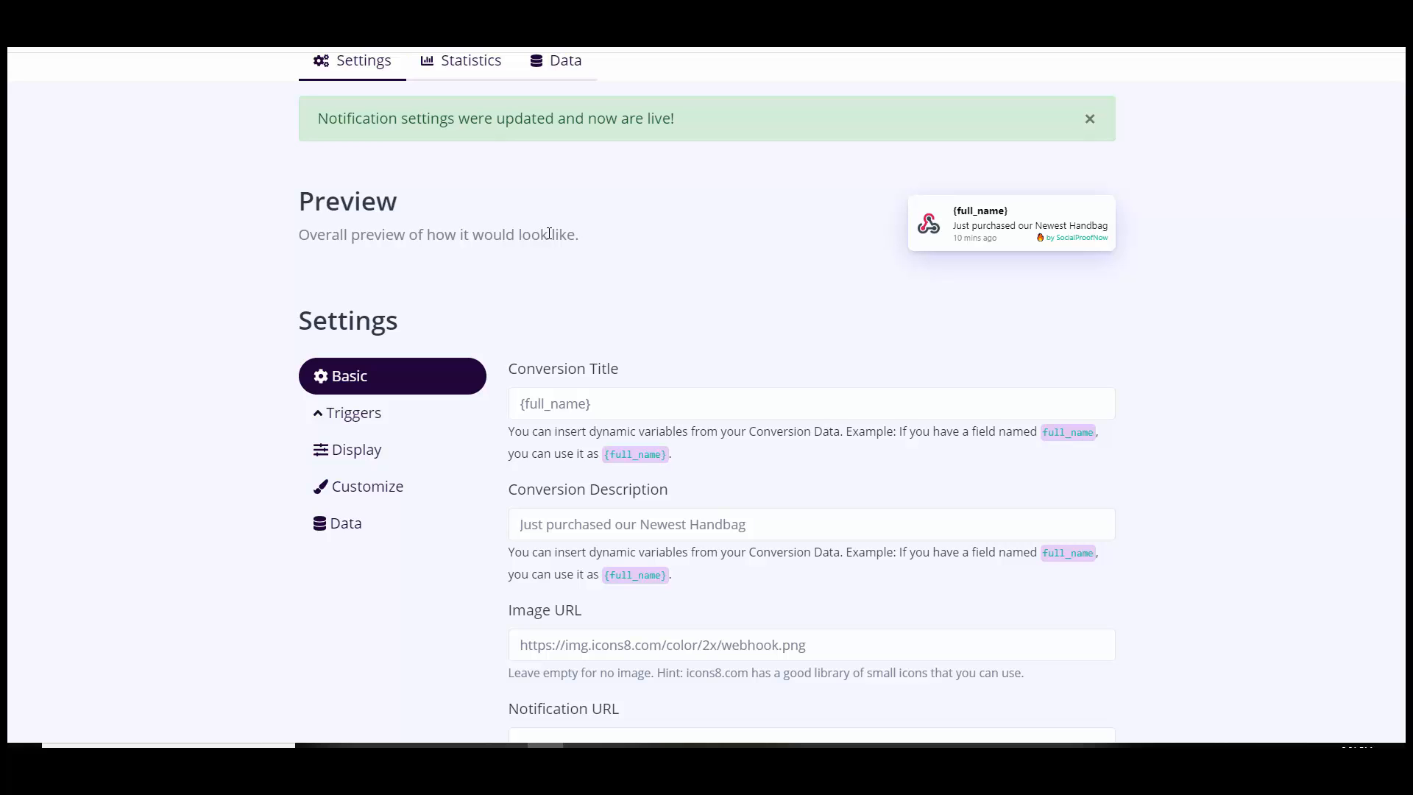
left_click(351, 453)
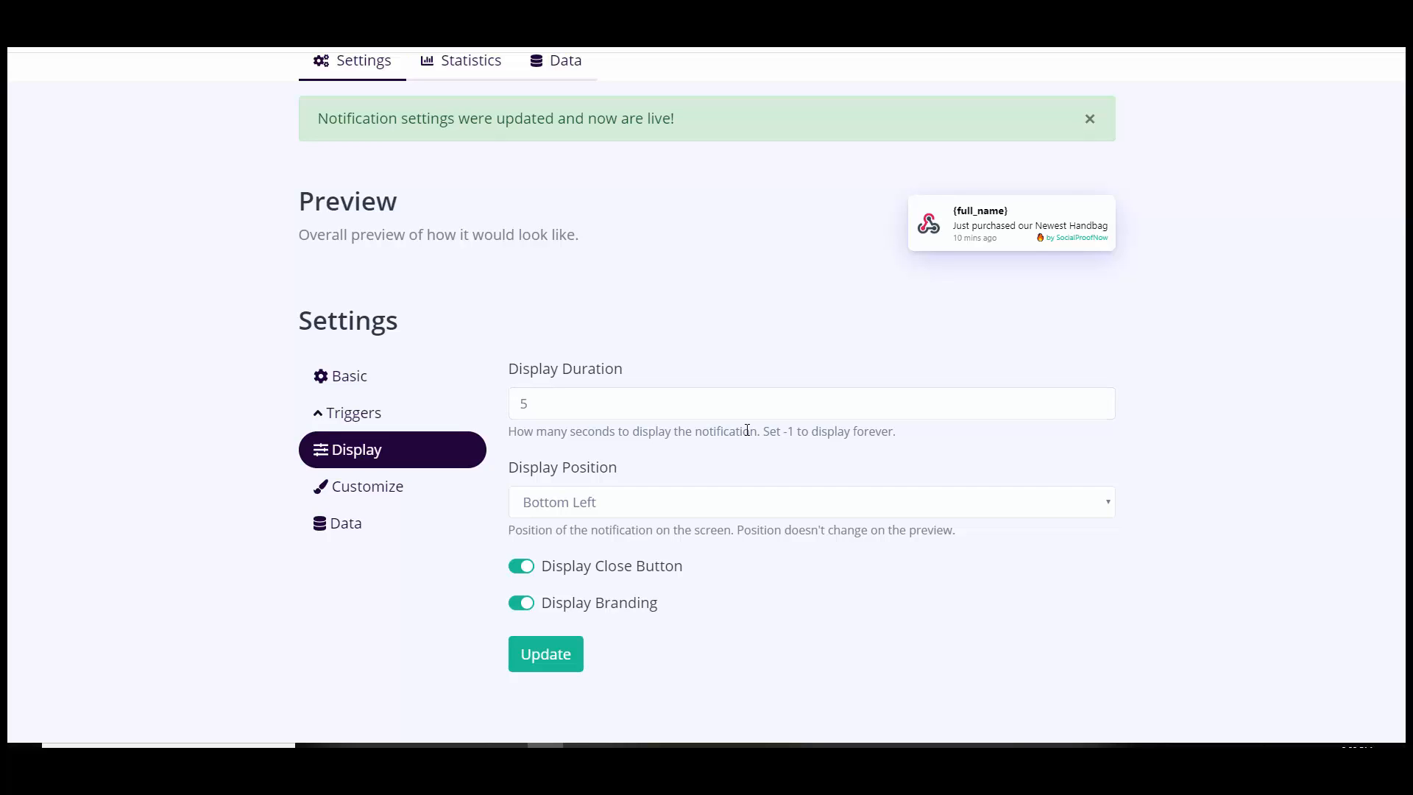
left_click(552, 403)
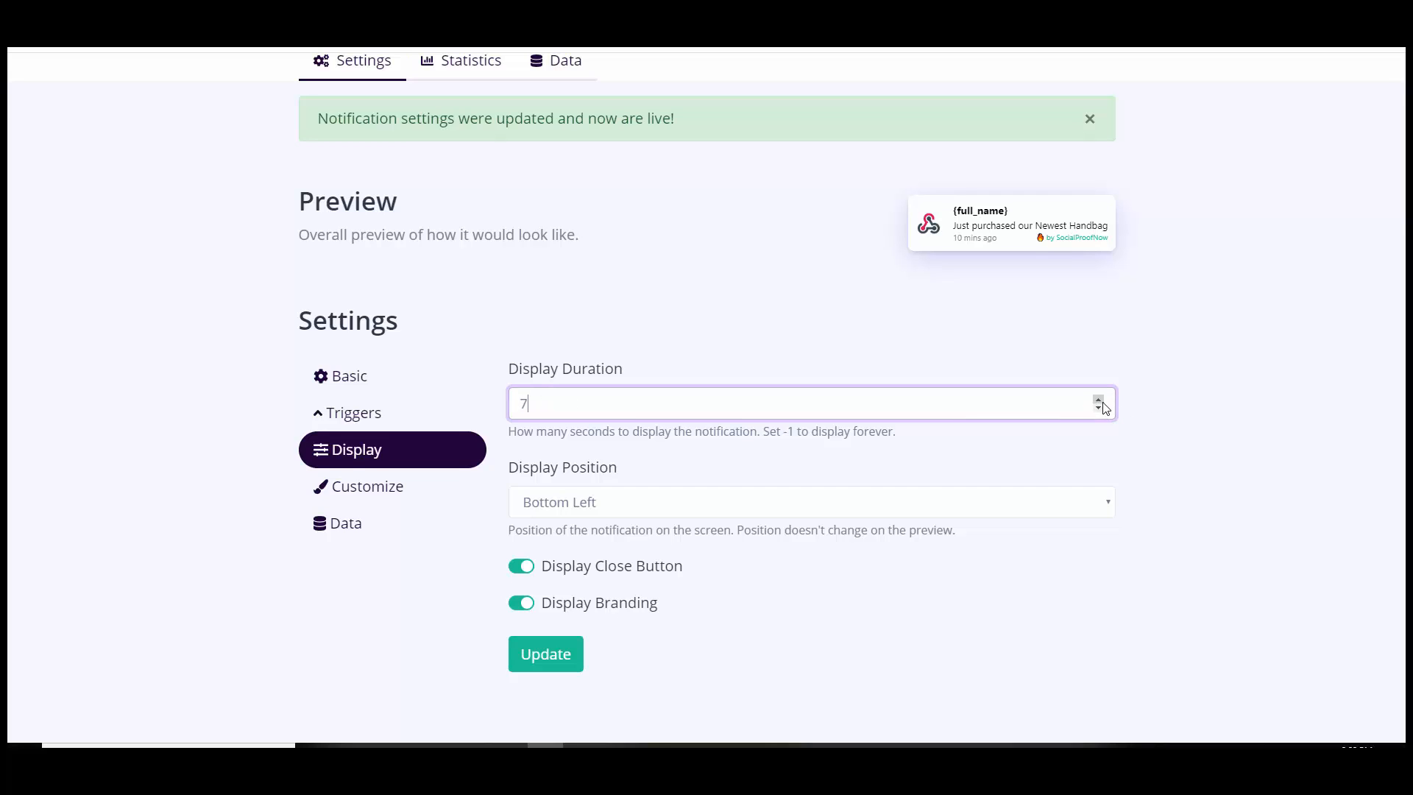
key("BackSpace")
type("60")
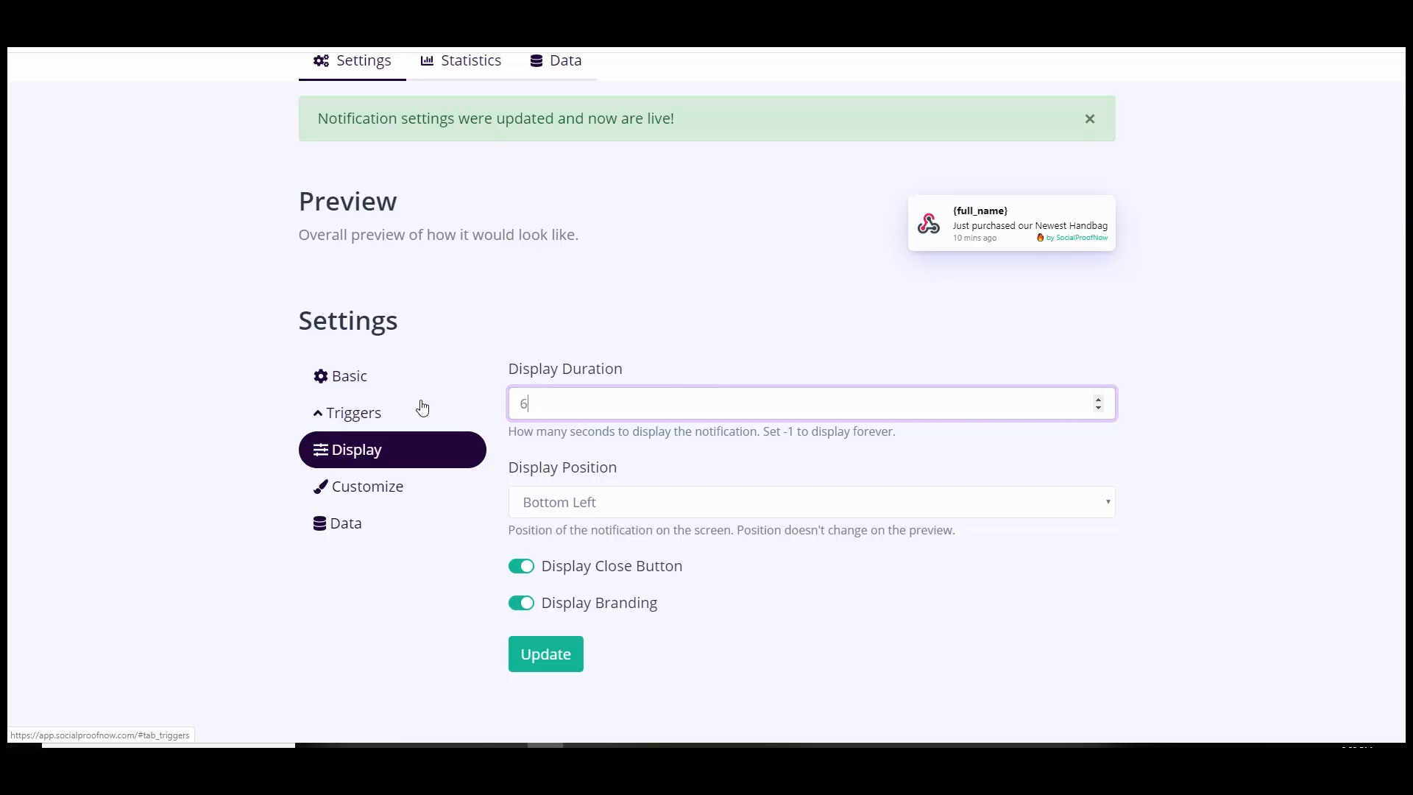
key("BackSpace")
type("120")
key("ctrl+a")
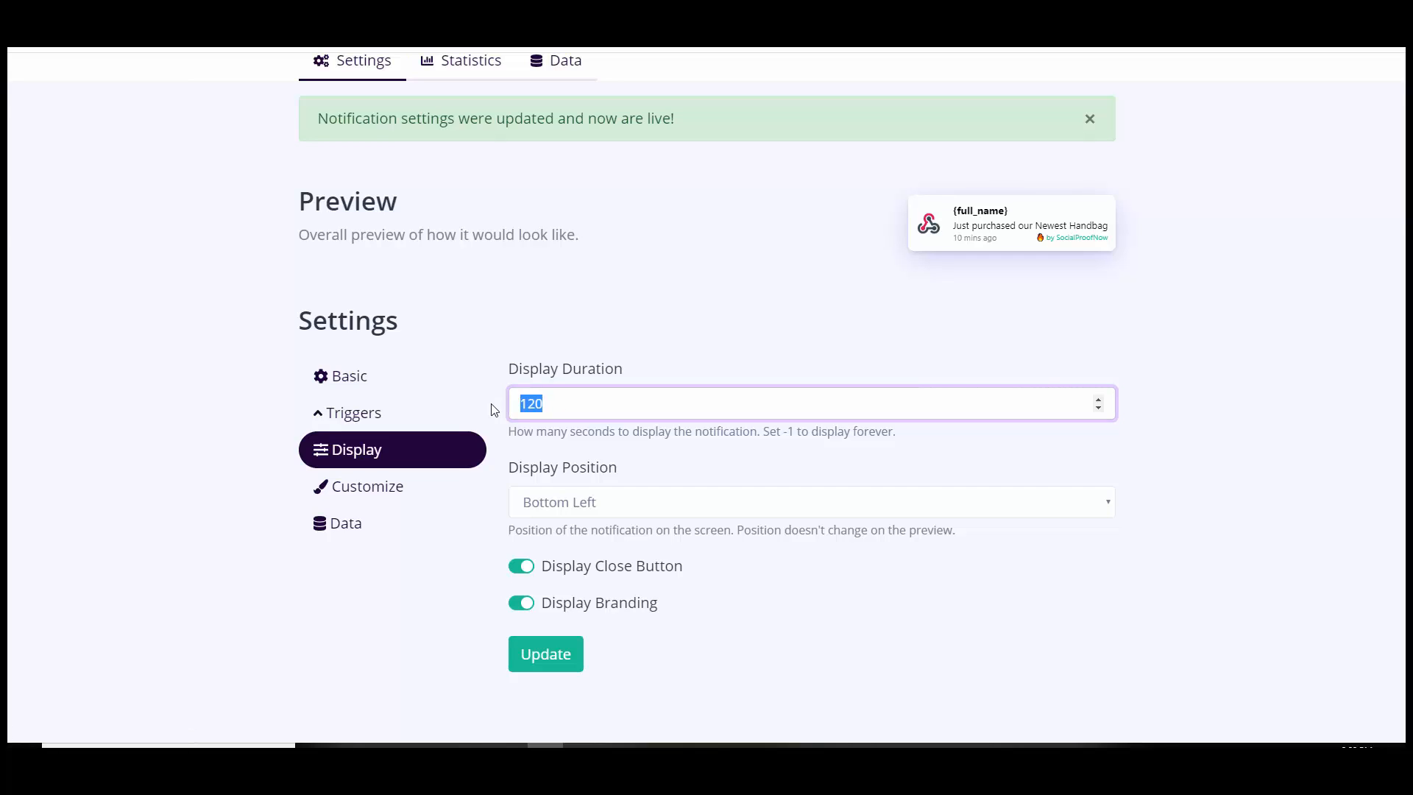
type("-1")
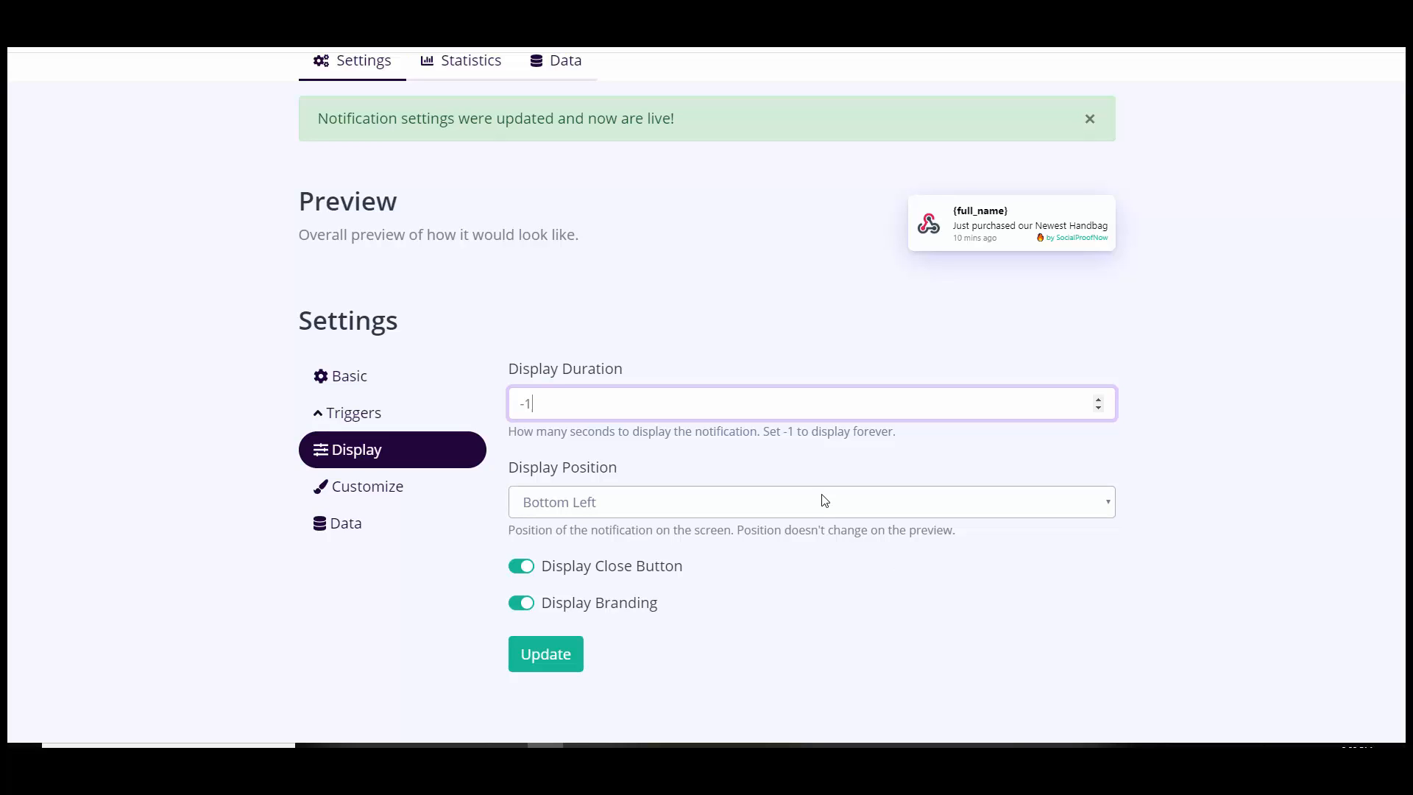
Step: Keep Bottom Left as the Display Position and turn off the Display Close Button option
left_click(637, 510)
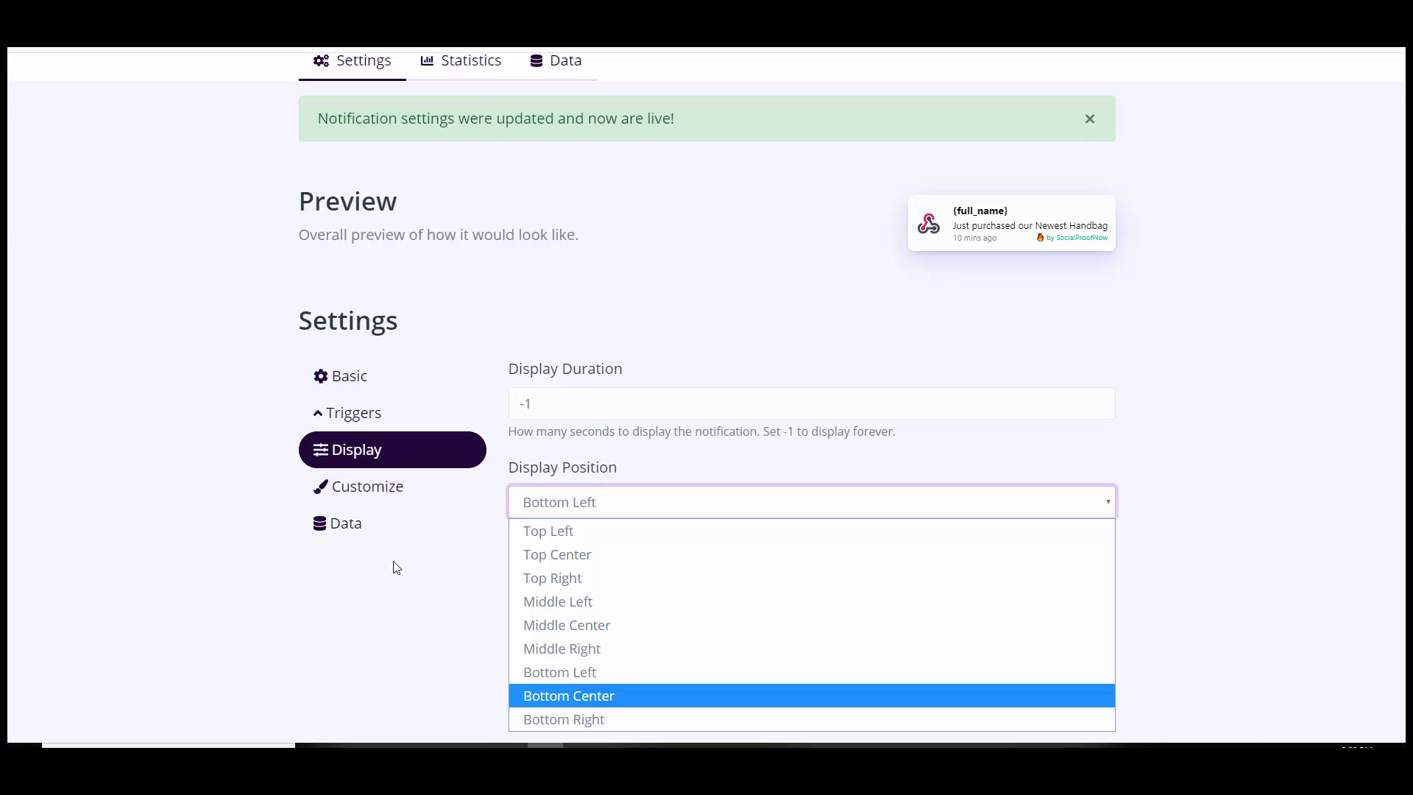
left_click(541, 676)
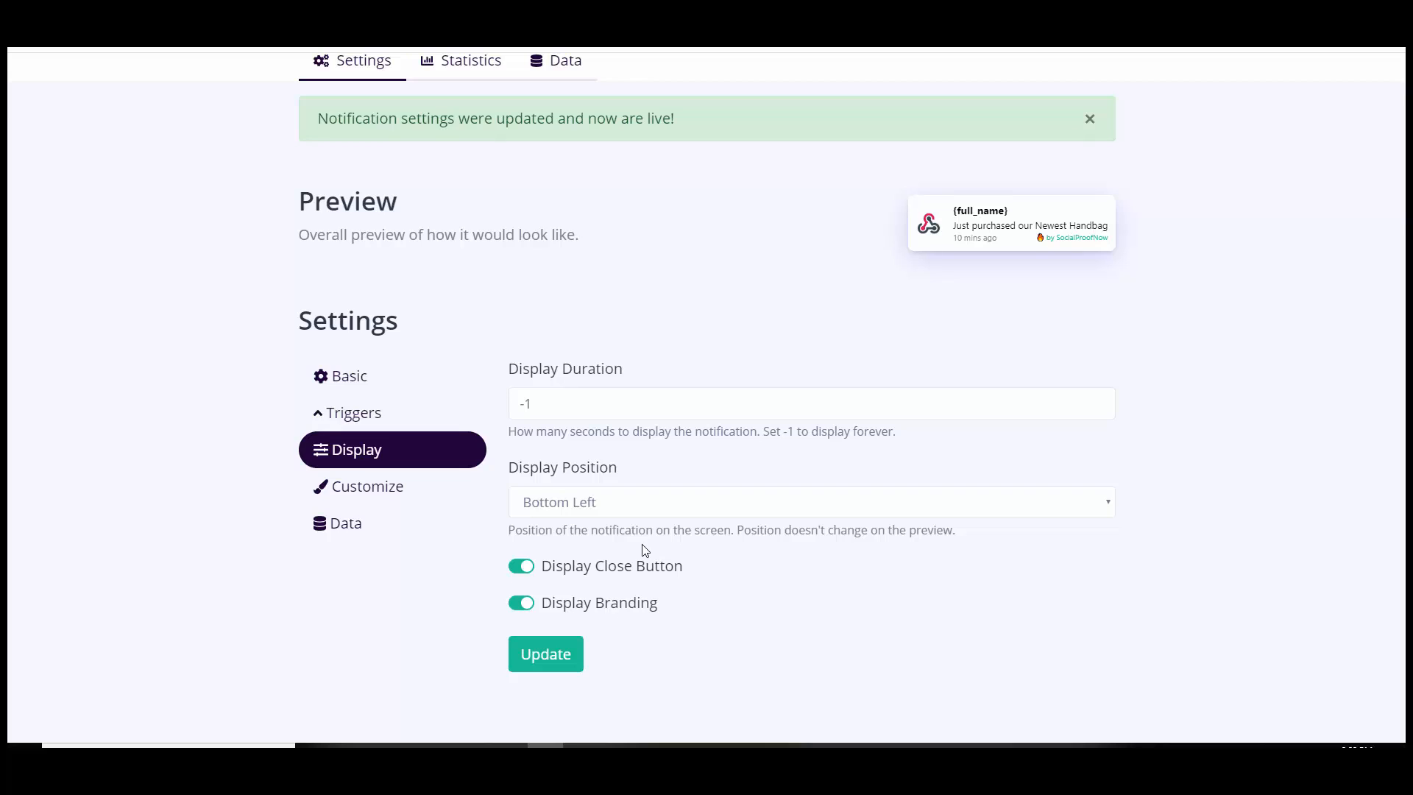
left_click(521, 566)
Step: Turn off Display Branding and save the notification's display settings
left_click(521, 605)
left_click(520, 603)
left_click(515, 603)
left_click(554, 656)
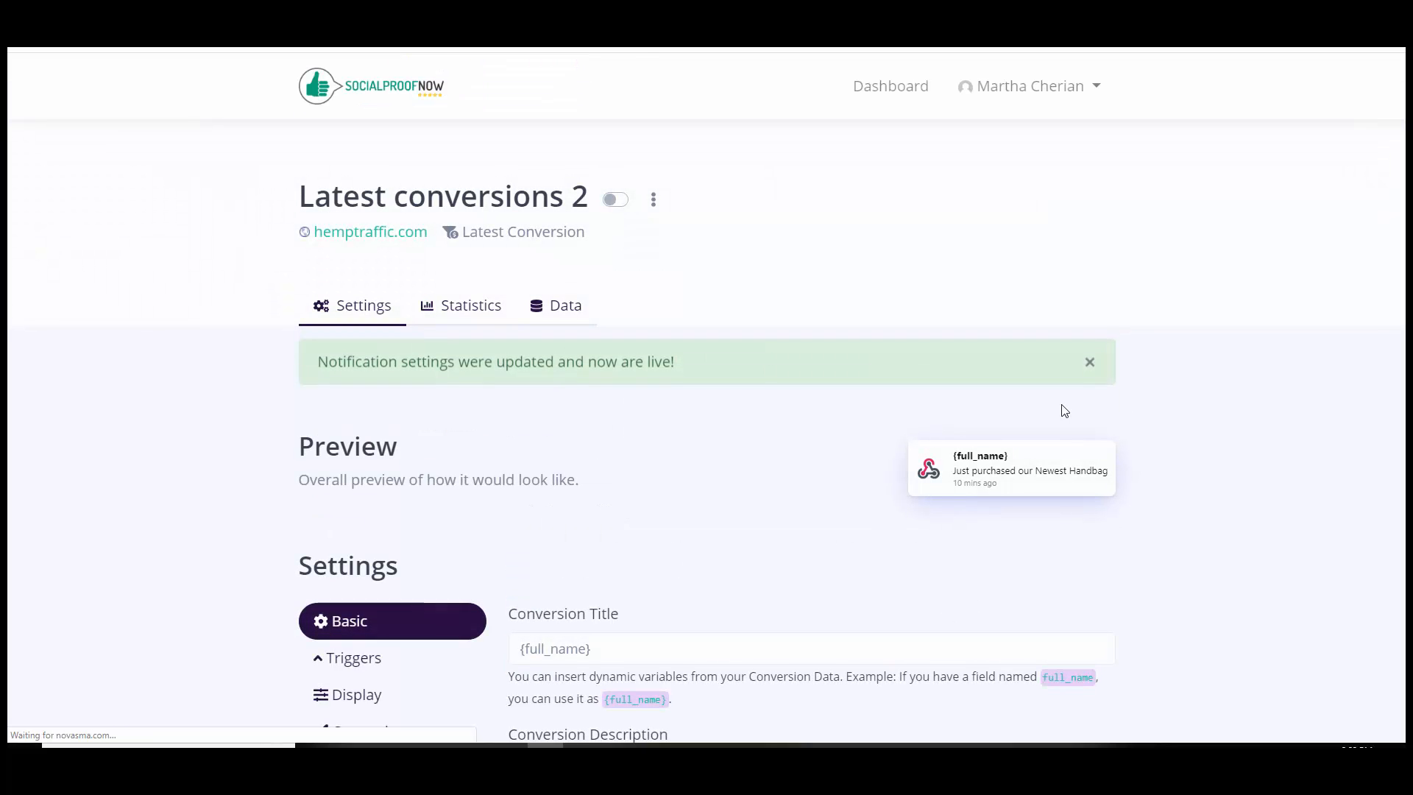
Step: In the Customize settings, set the notification's title color to red #D10C0C
scroll(1378, 482, "down", 4)
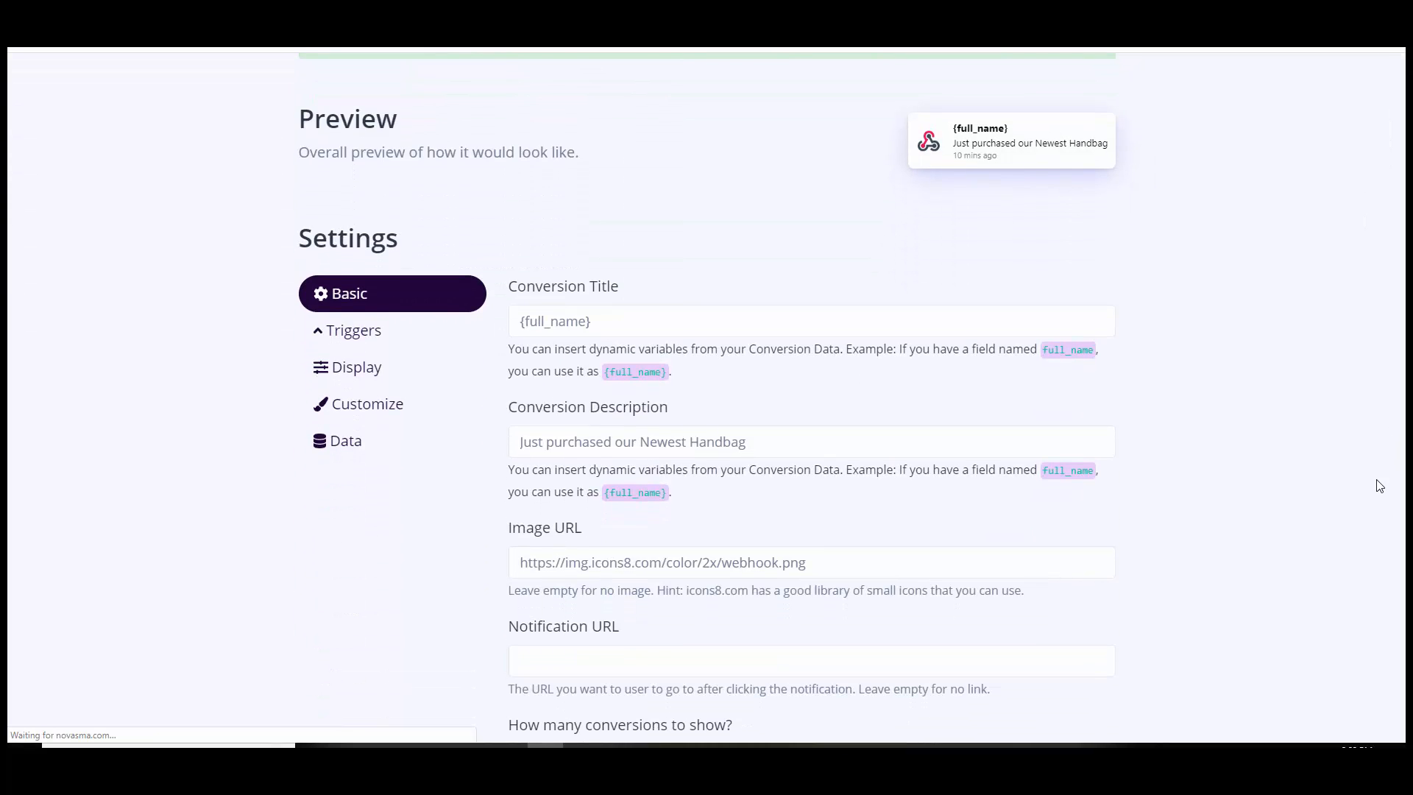
left_click(367, 407)
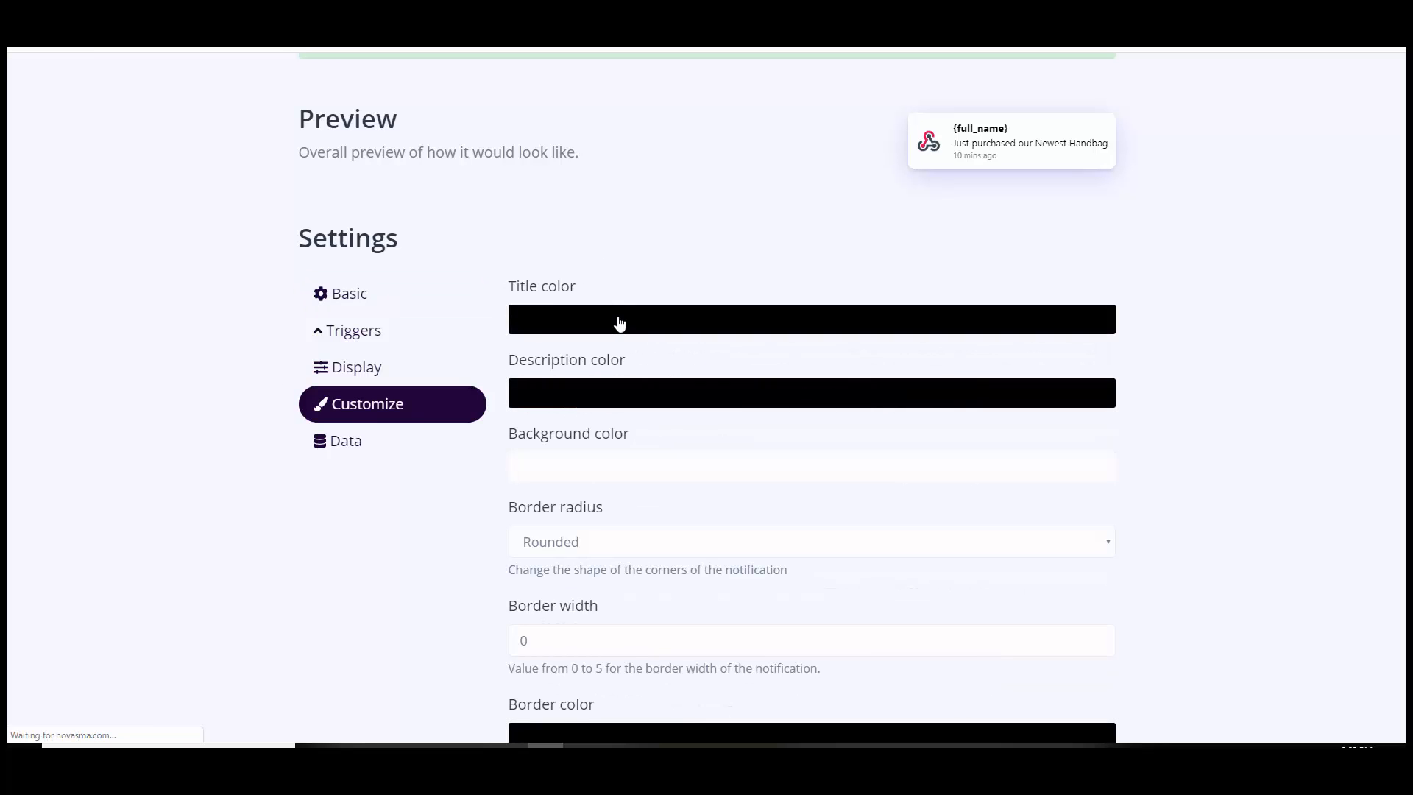
left_click(627, 321)
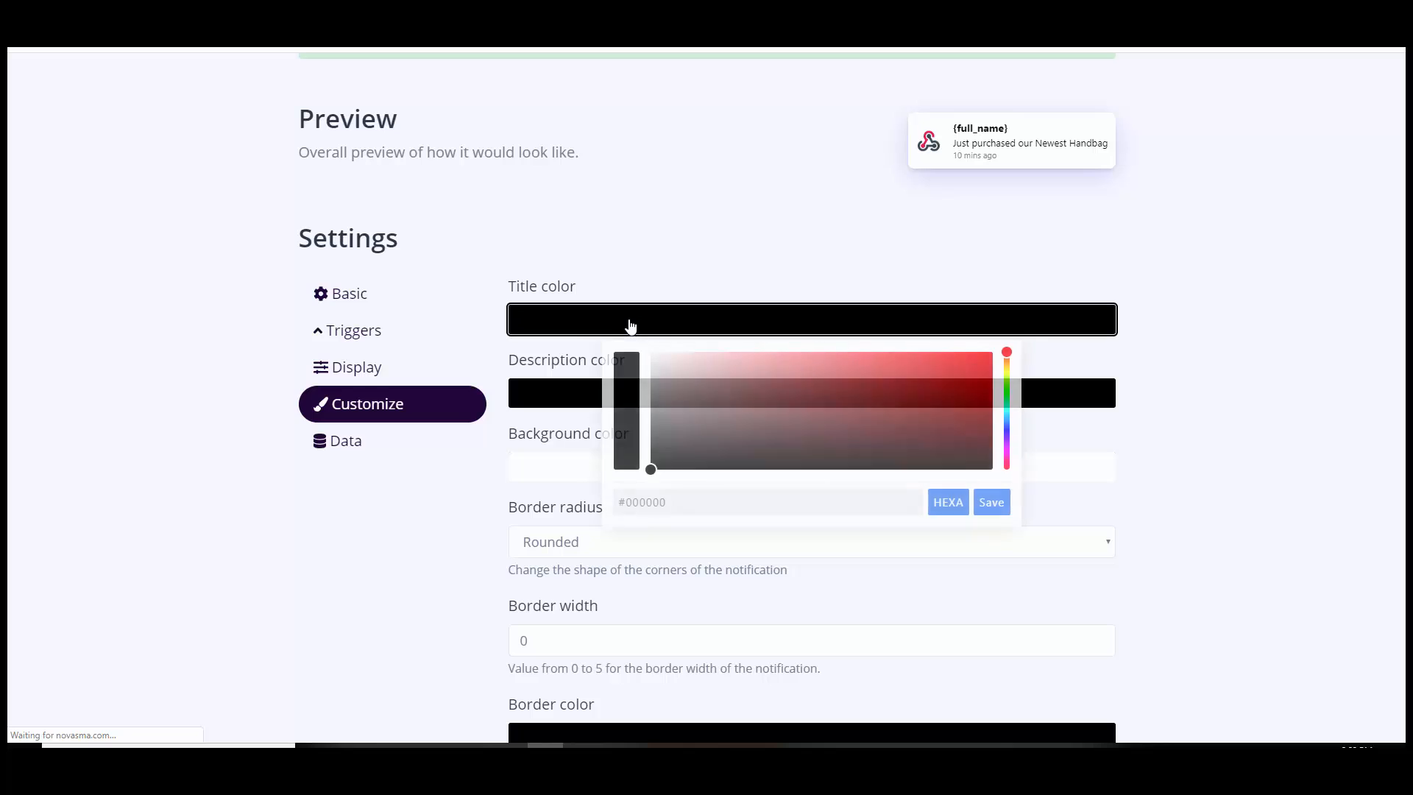
left_click(973, 373)
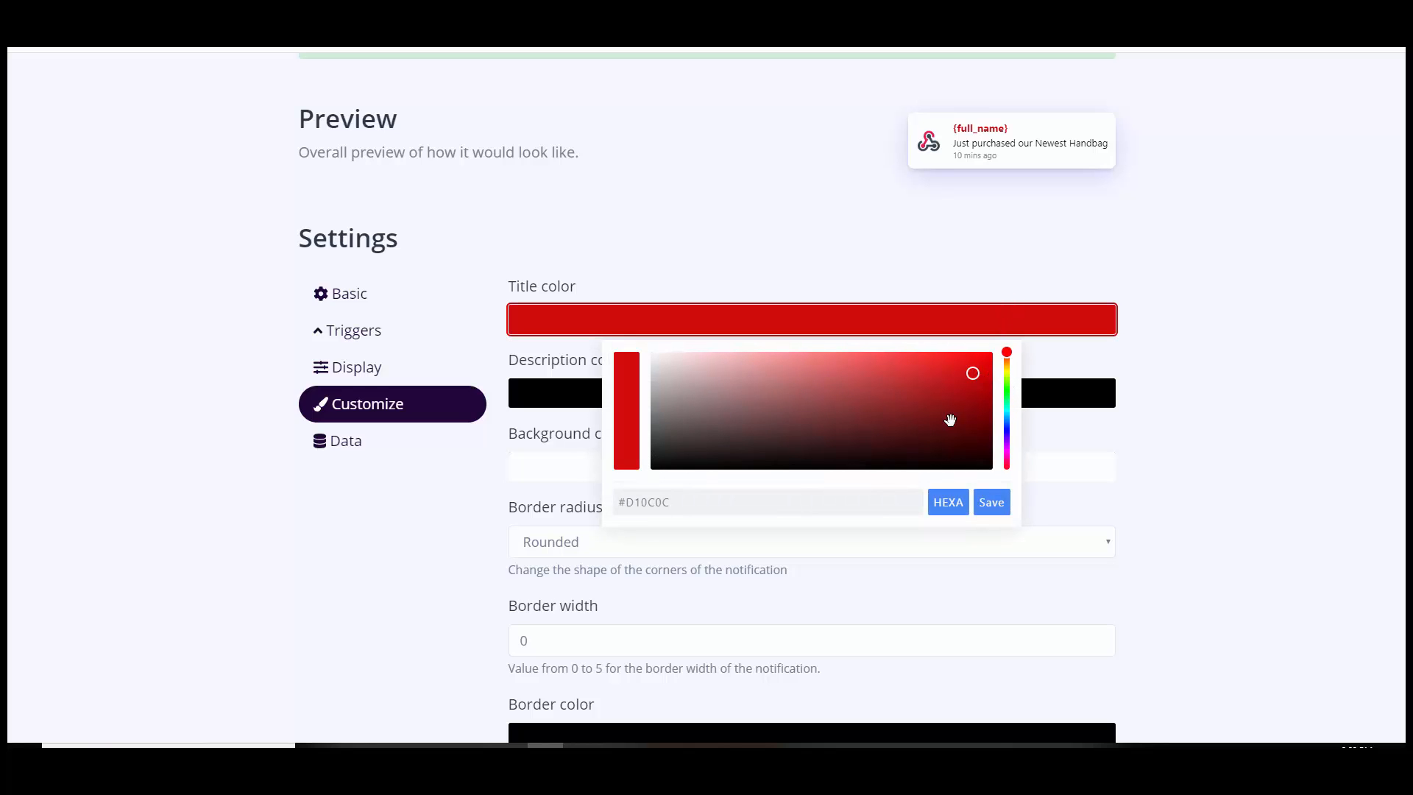
left_click(992, 502)
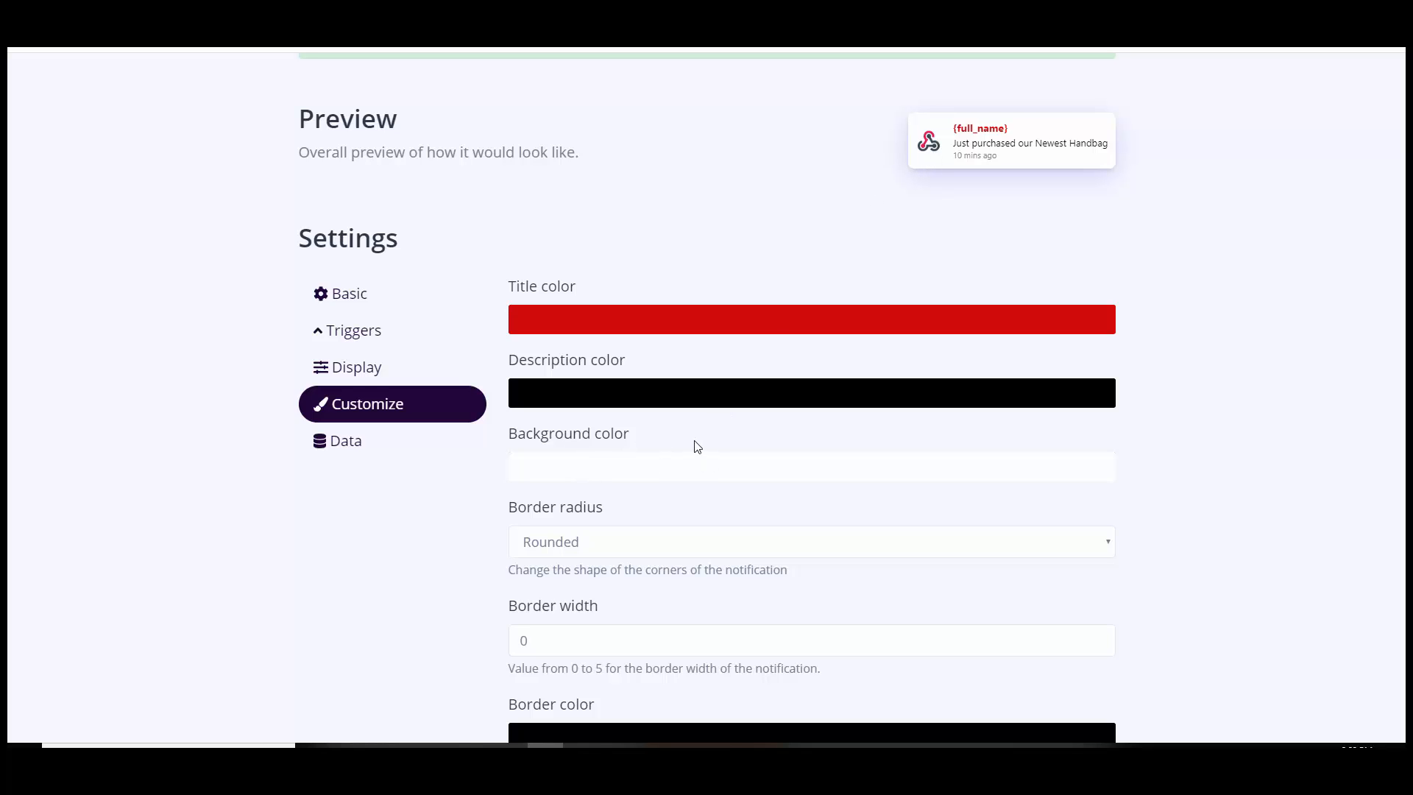
Step: Set the notification's background color to the dark yellow #B4B00A
left_click(678, 478)
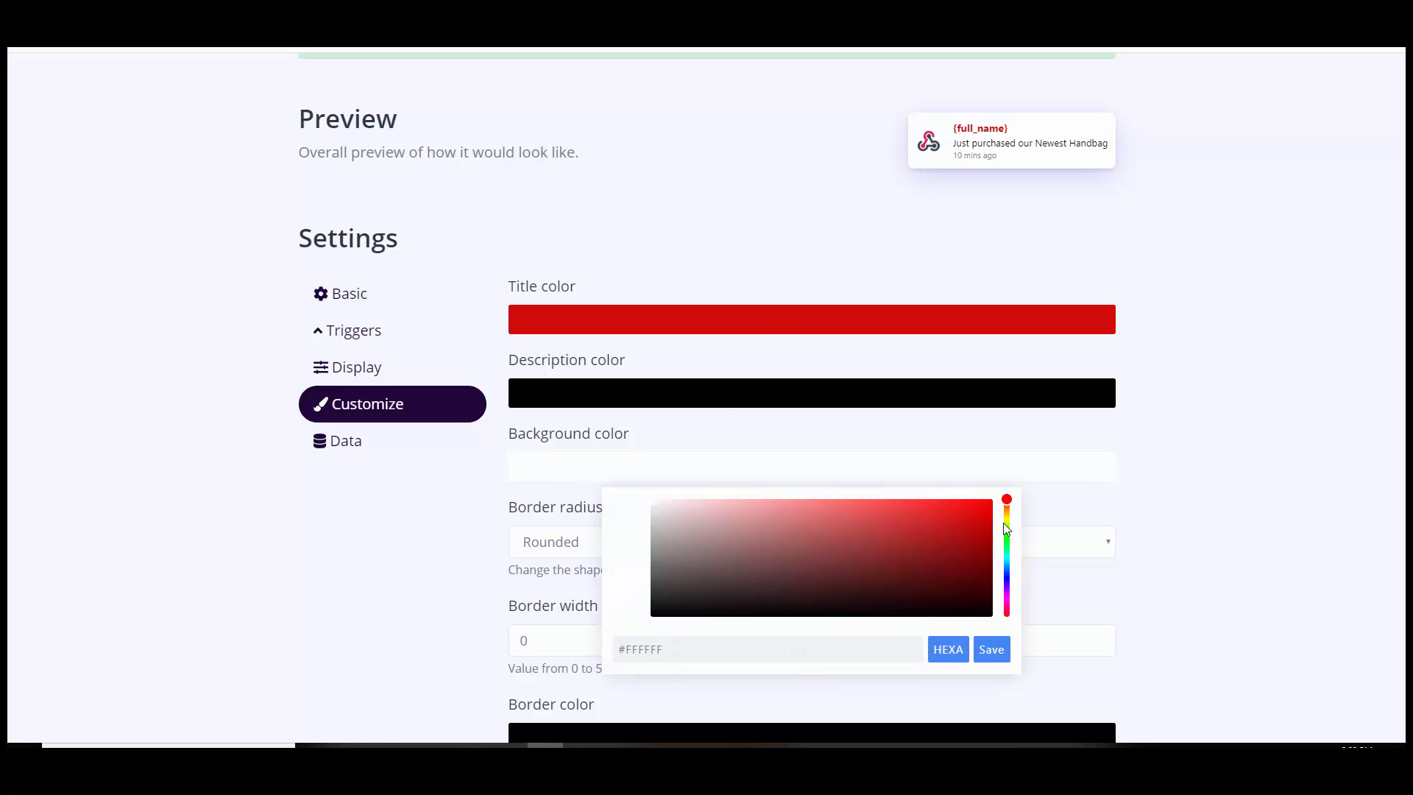
left_click(1007, 518)
left_click(974, 534)
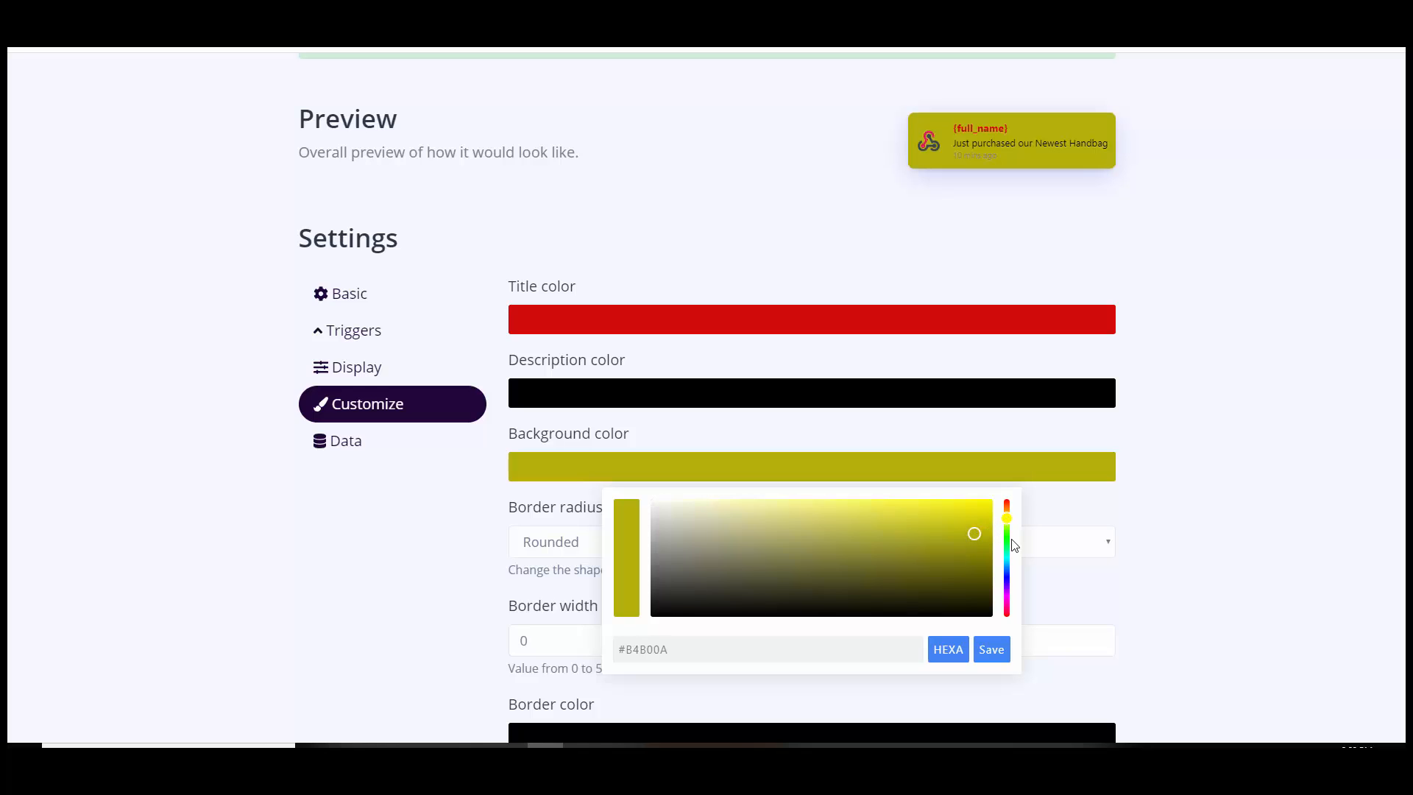
left_click(992, 651)
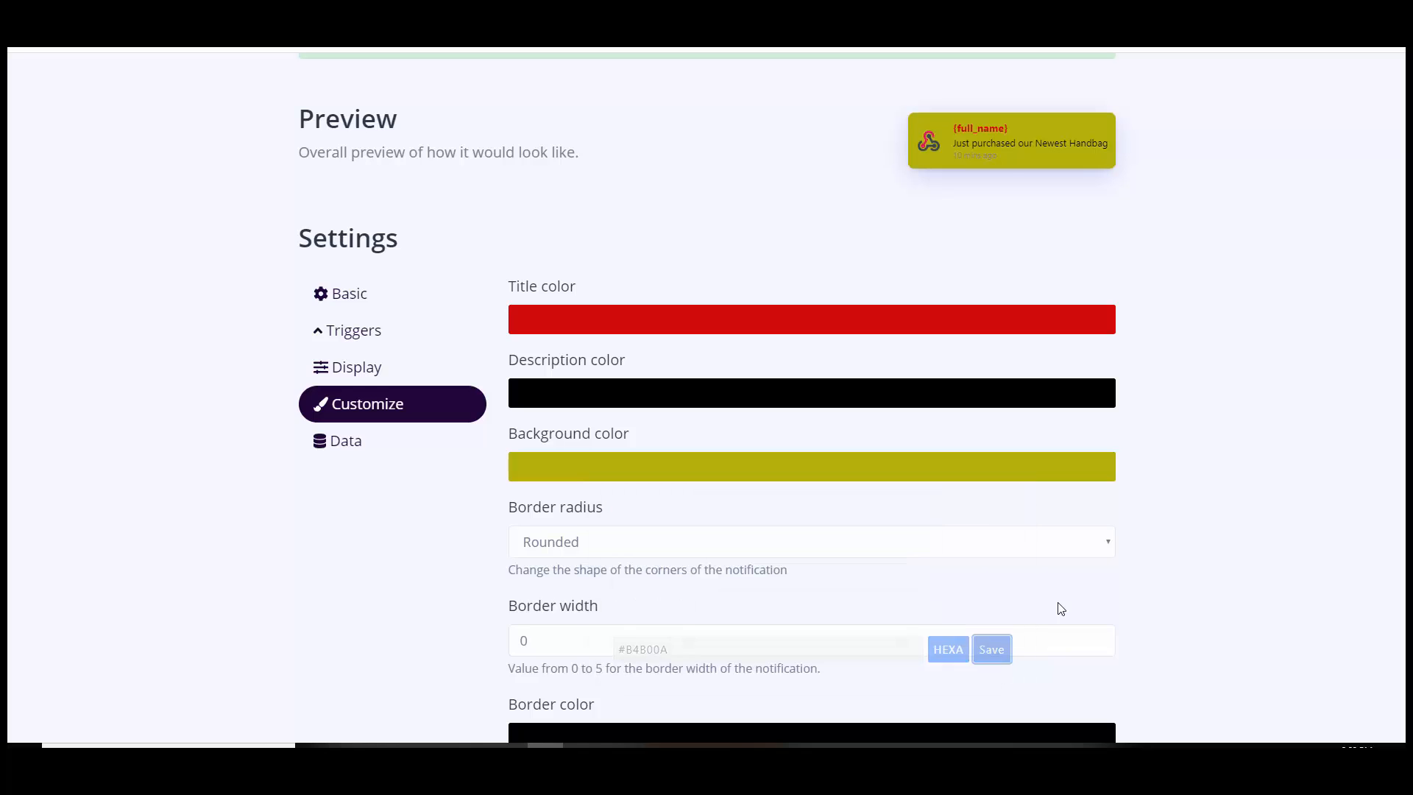
Step: Try the Straight border radius, and set the notification's corners to Round
left_click(591, 554)
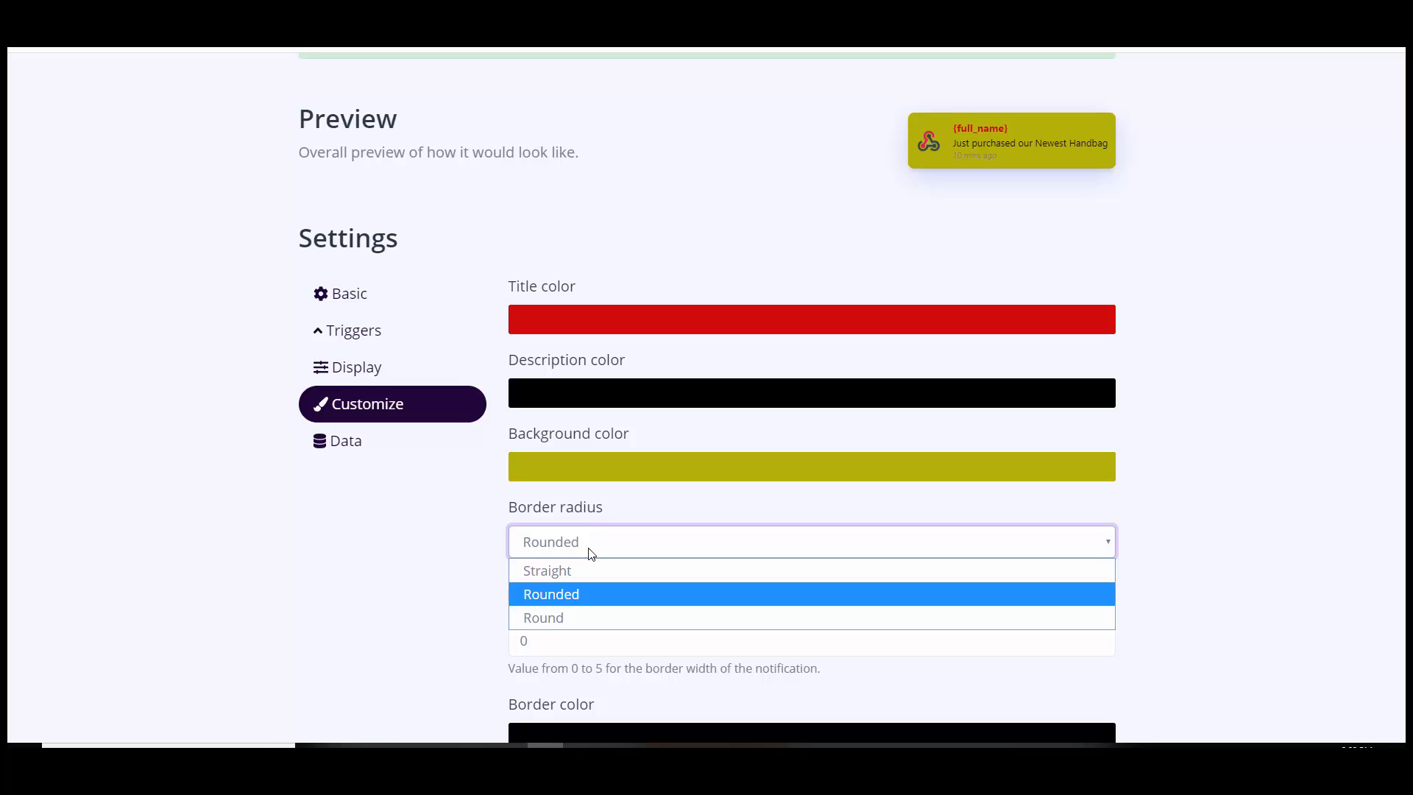
left_click(566, 571)
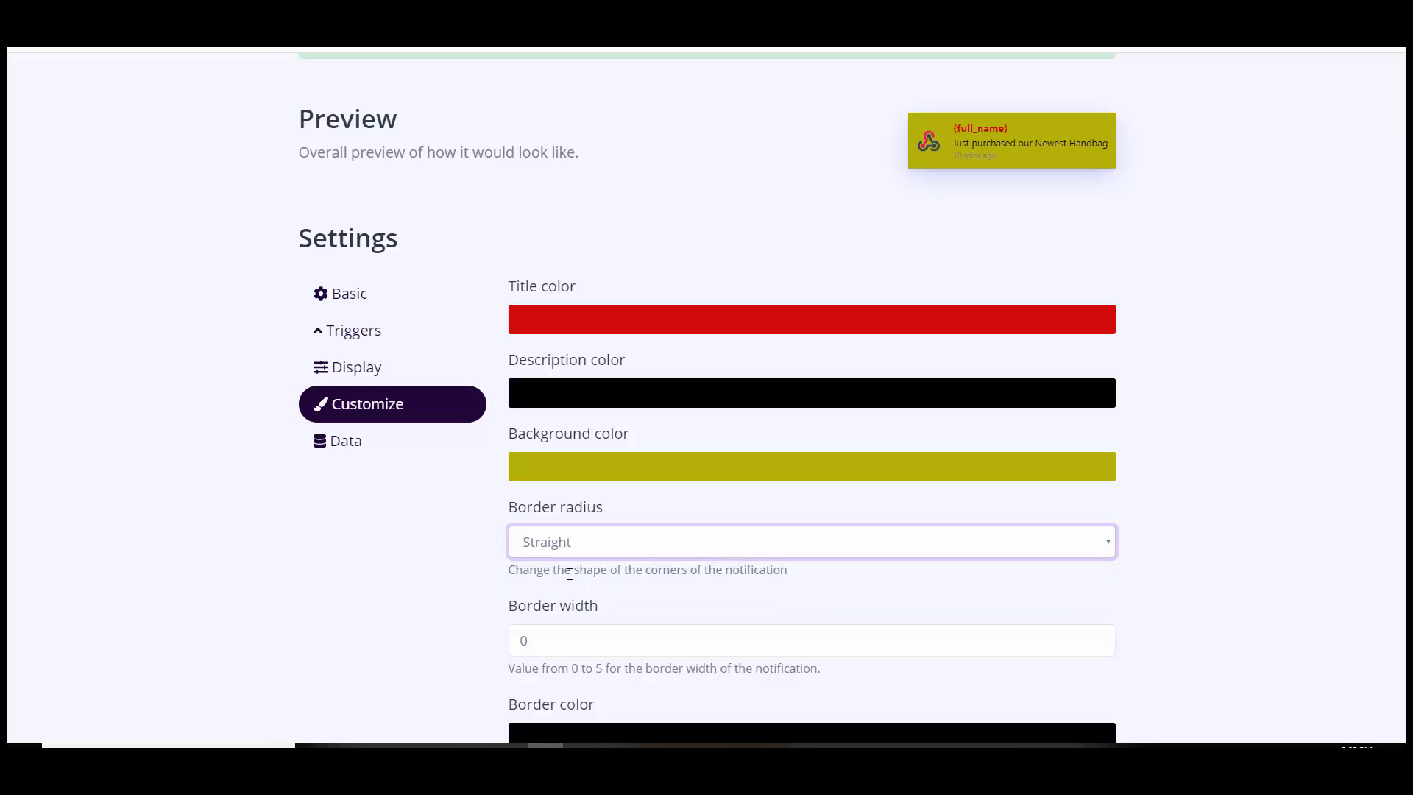
left_click(555, 544)
left_click(555, 619)
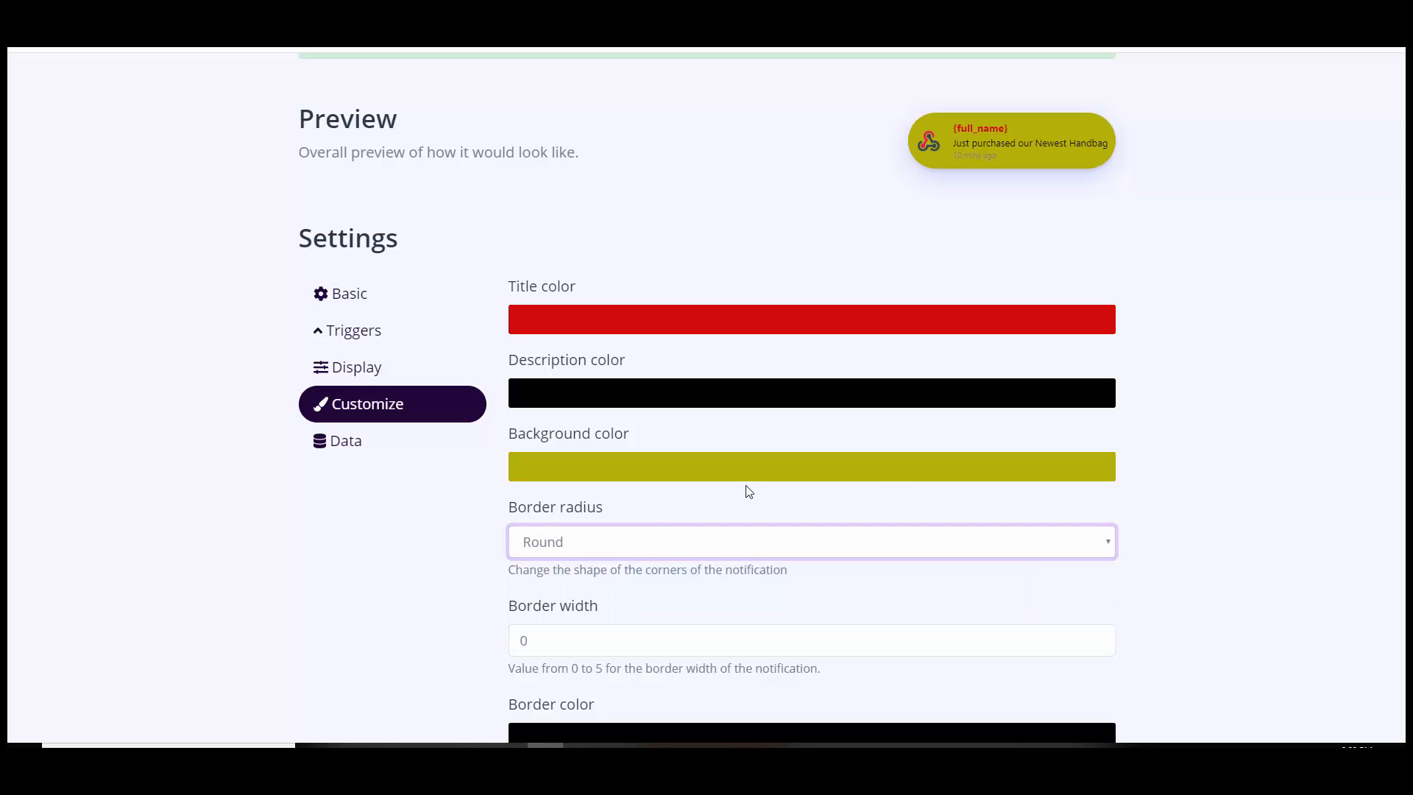
Step: Set the notification's border width to 3
scroll(810, 442, "down", 3)
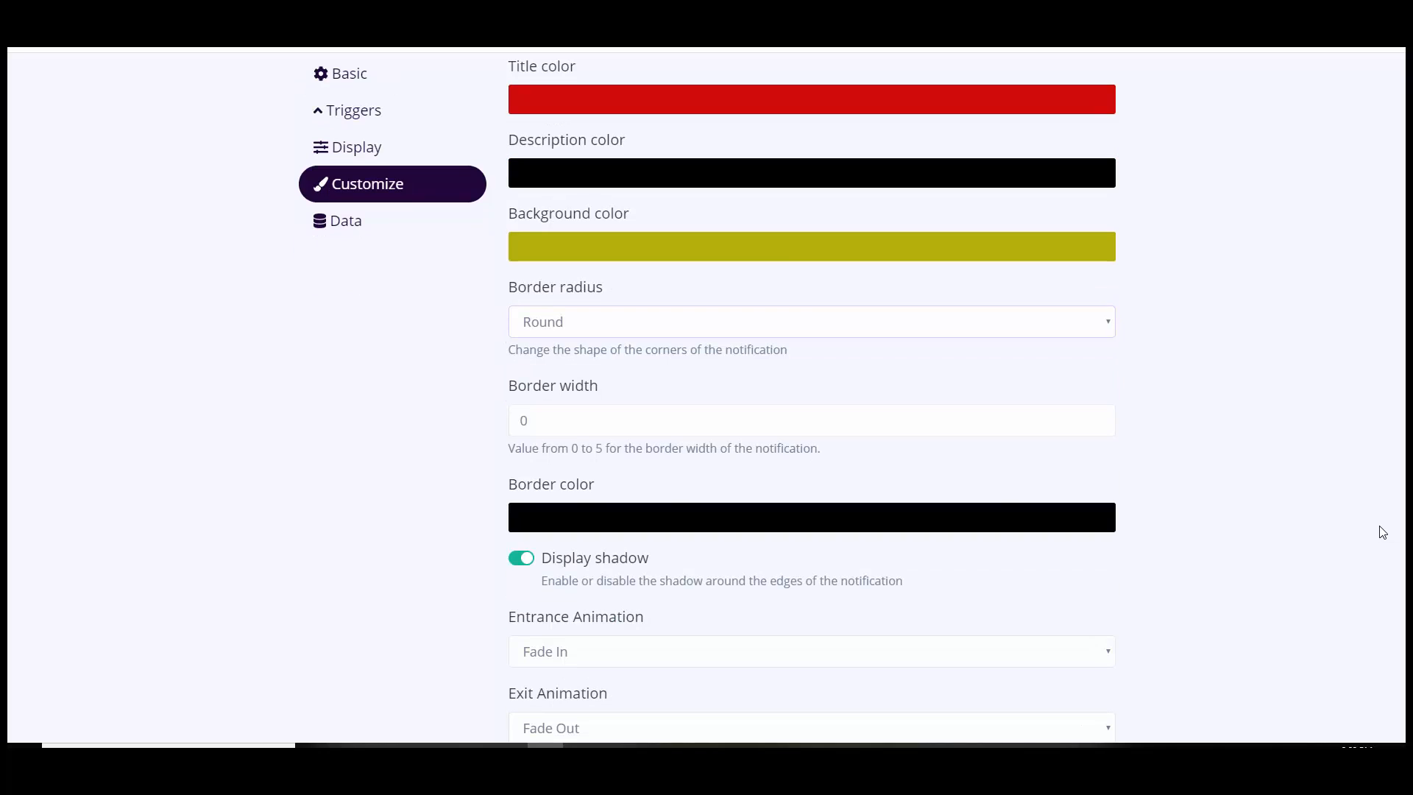
left_click(530, 427)
left_click_drag(530, 427, 750, 421)
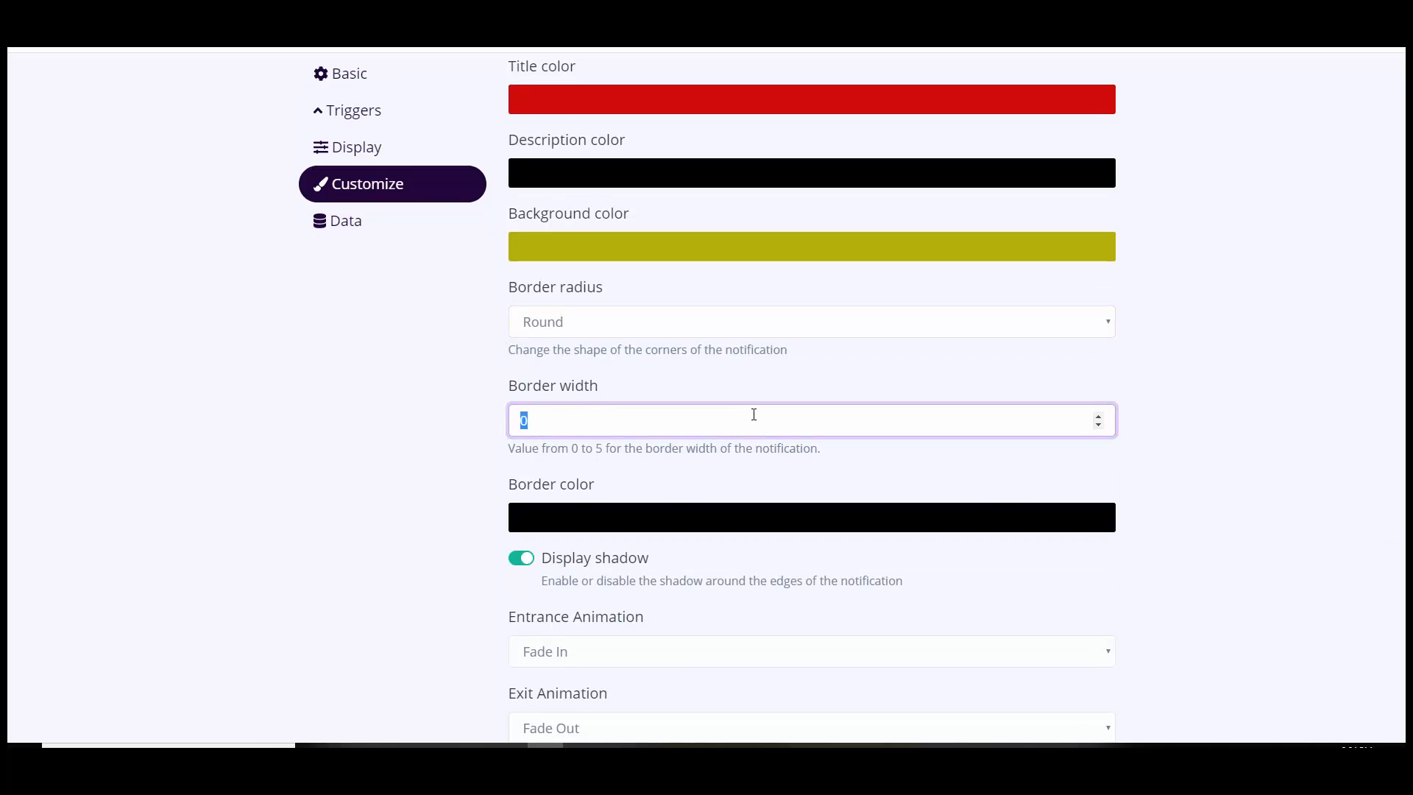
key("Up")
key("Up")
key("Up")
Step: Set the notification's border color to blue #145989
left_click(555, 520)
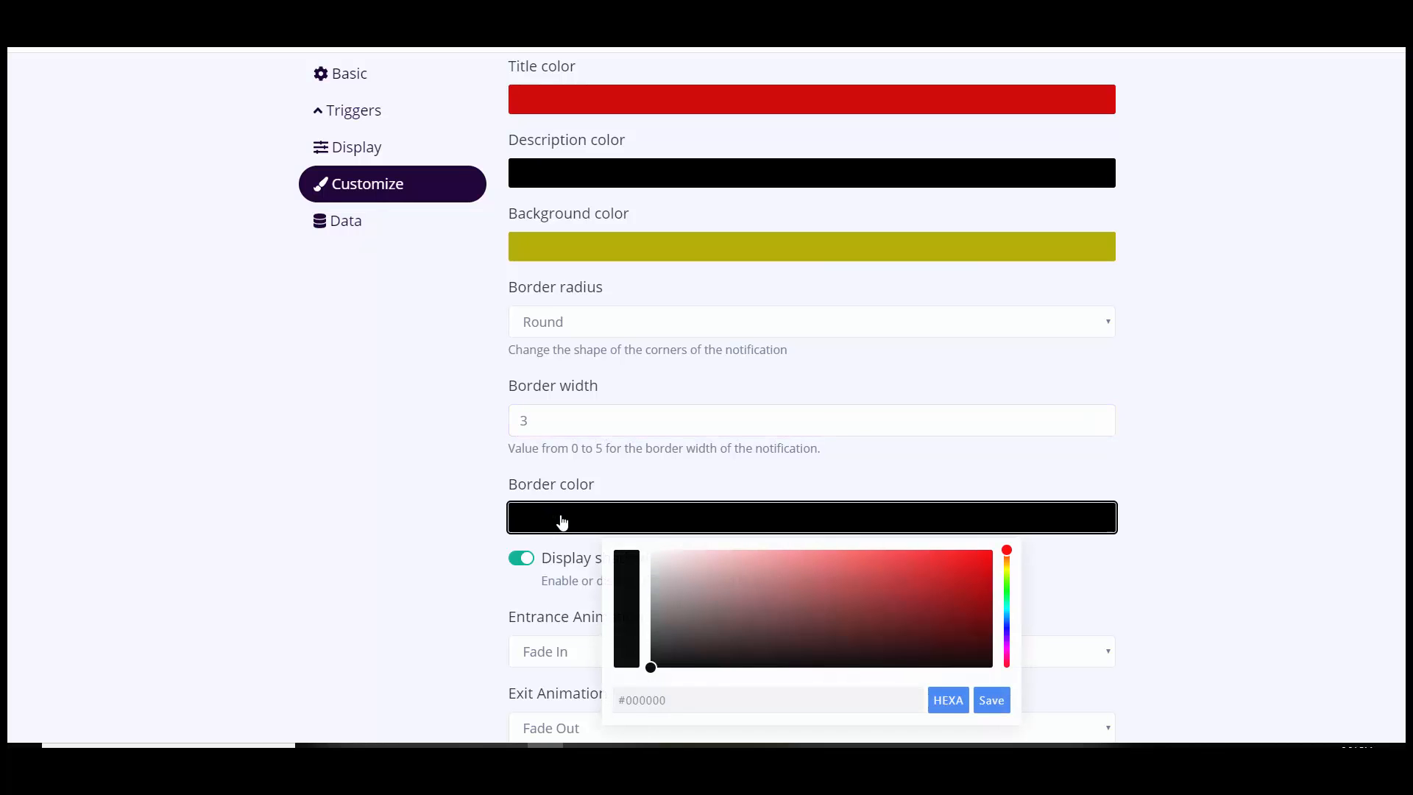
left_click(717, 636)
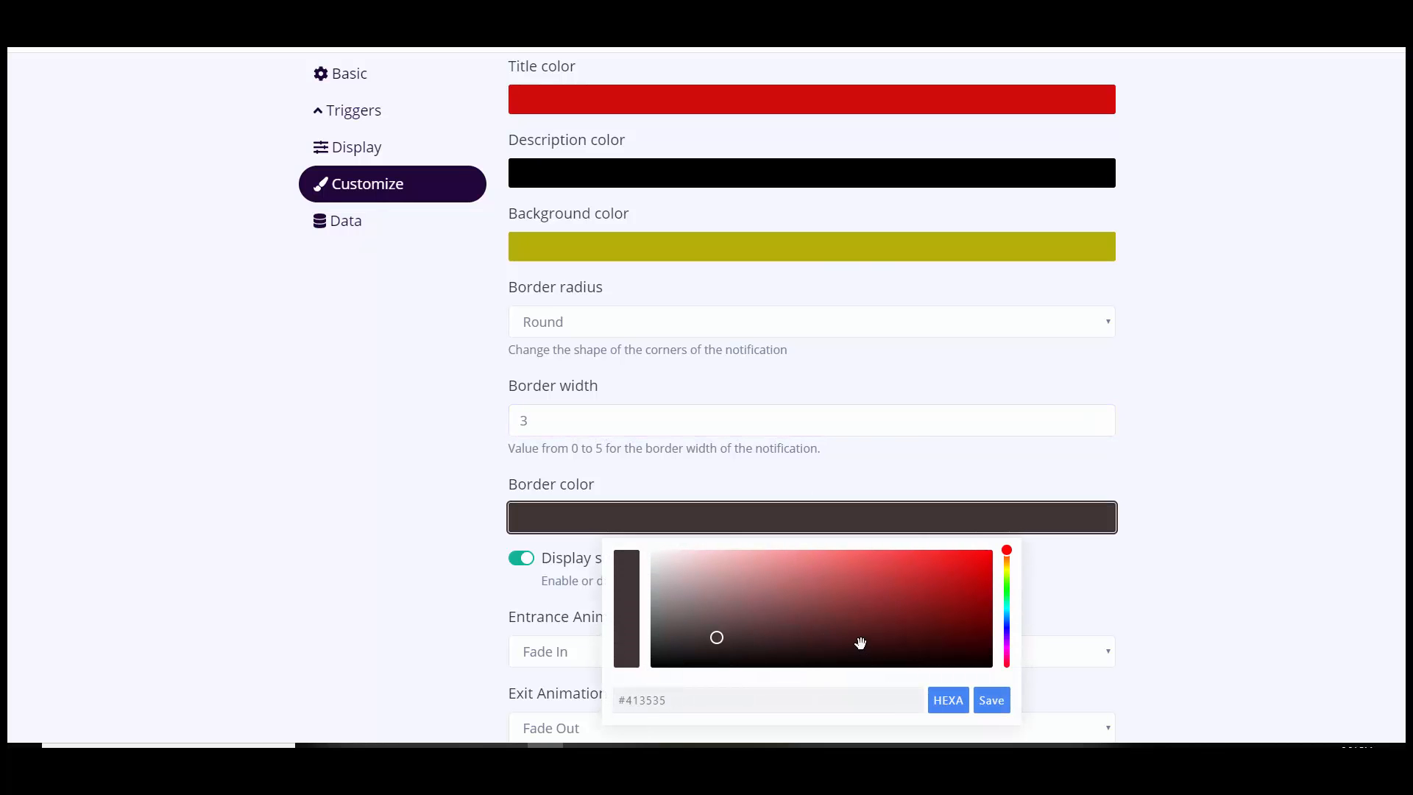
left_click(942, 604)
left_click(1007, 617)
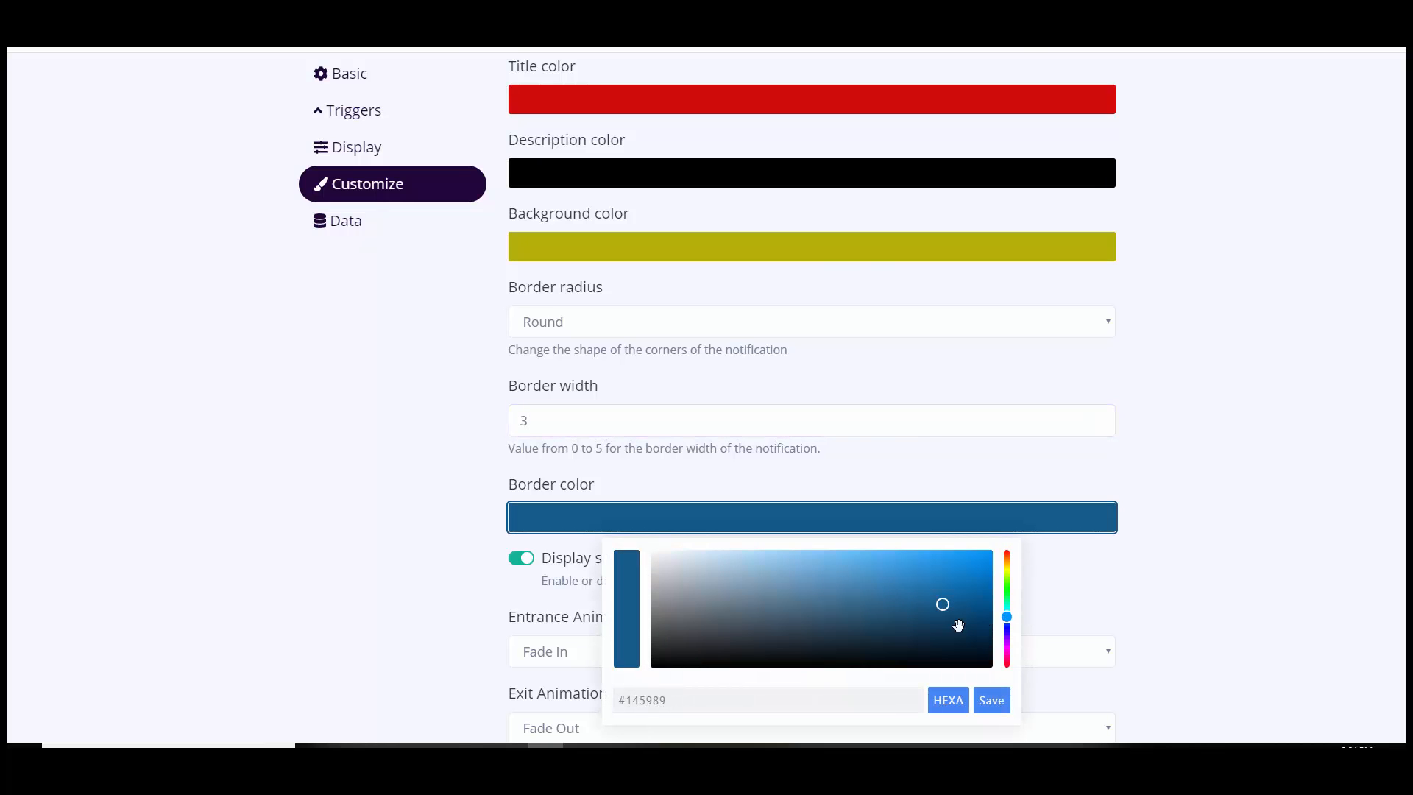
left_click(991, 701)
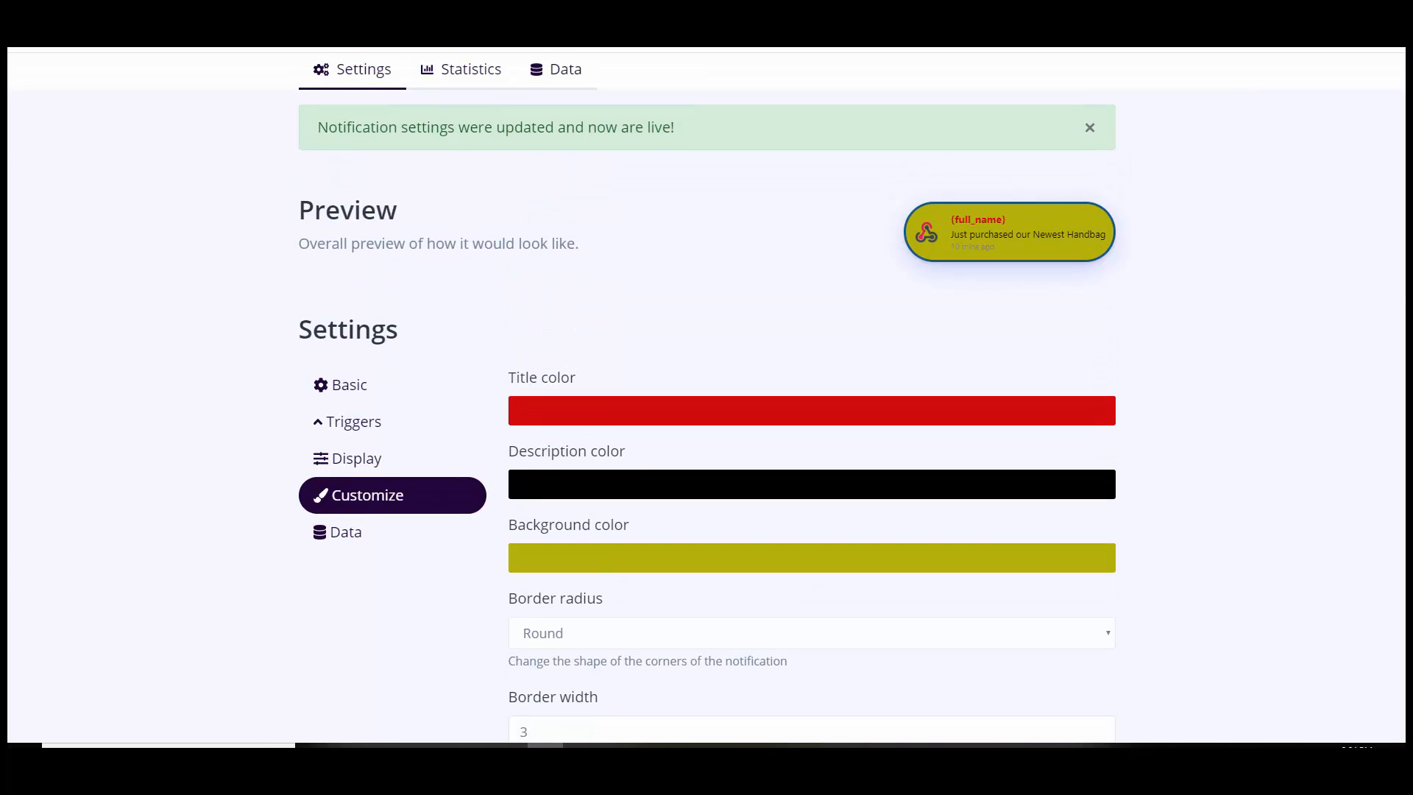
Step: Change the notification's border width to 5
scroll(996, 369, "down", 4)
left_click_drag(533, 463, 461, 479)
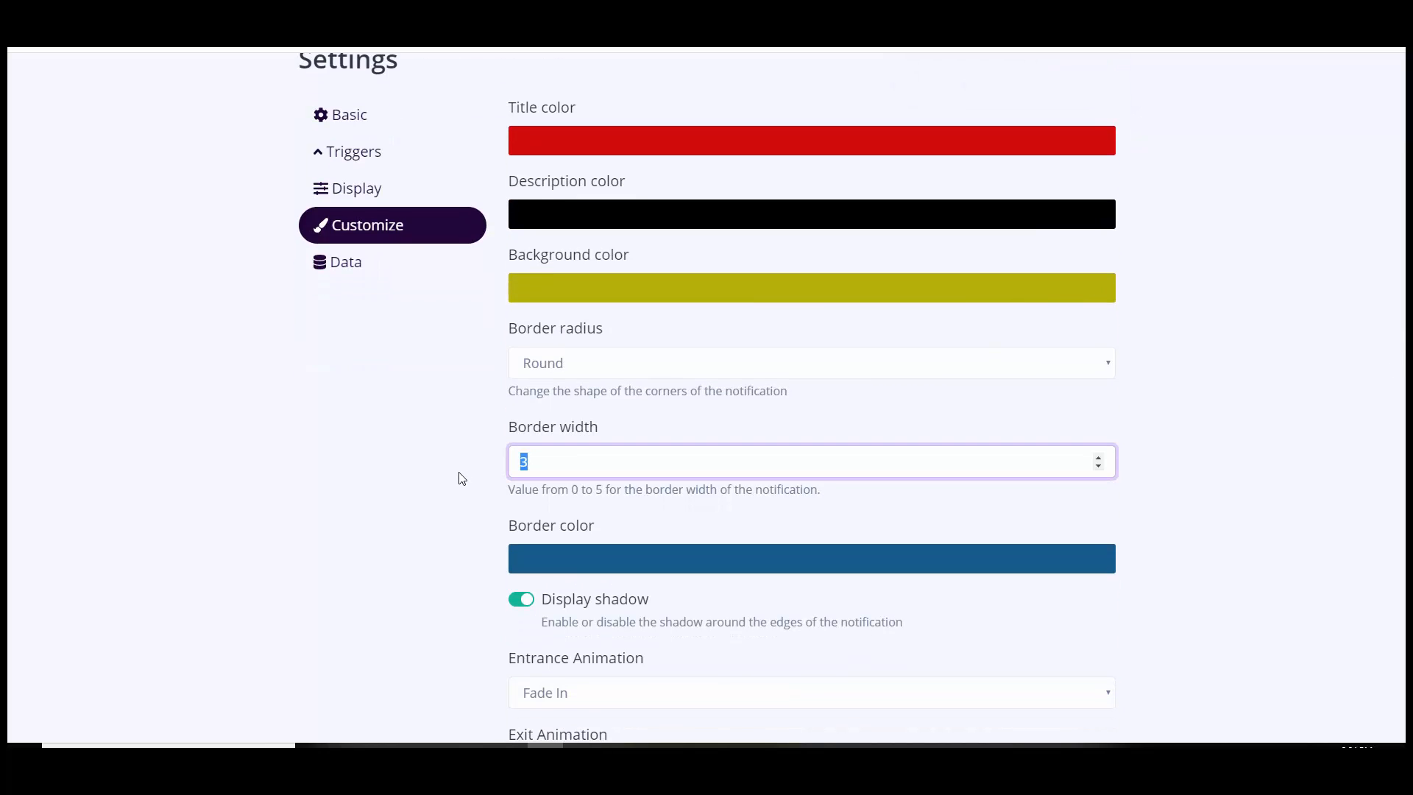
type("5")
key("Return")
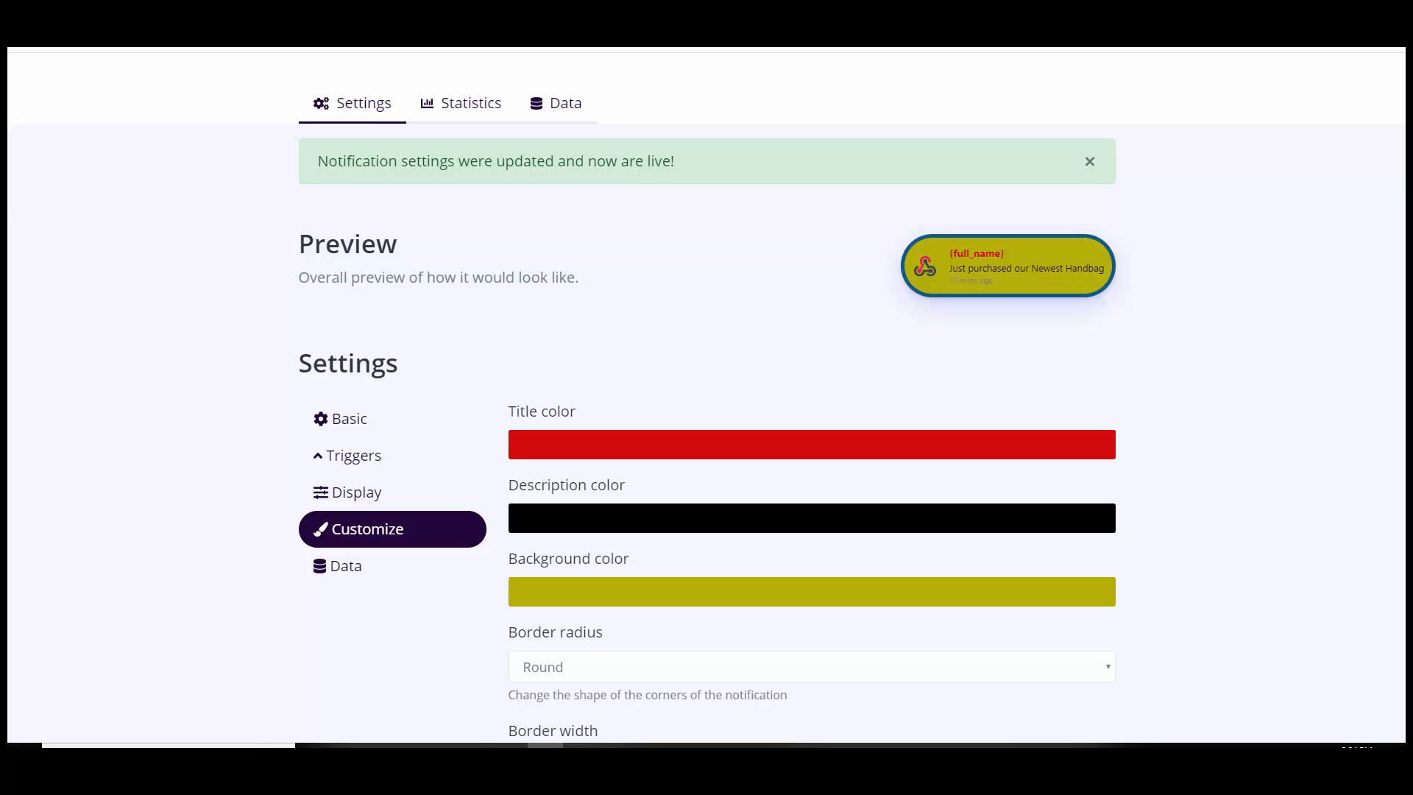
Step: Check the notification preview with the new border and turn off Display shadow
scroll(1400, 594, "down", 6)
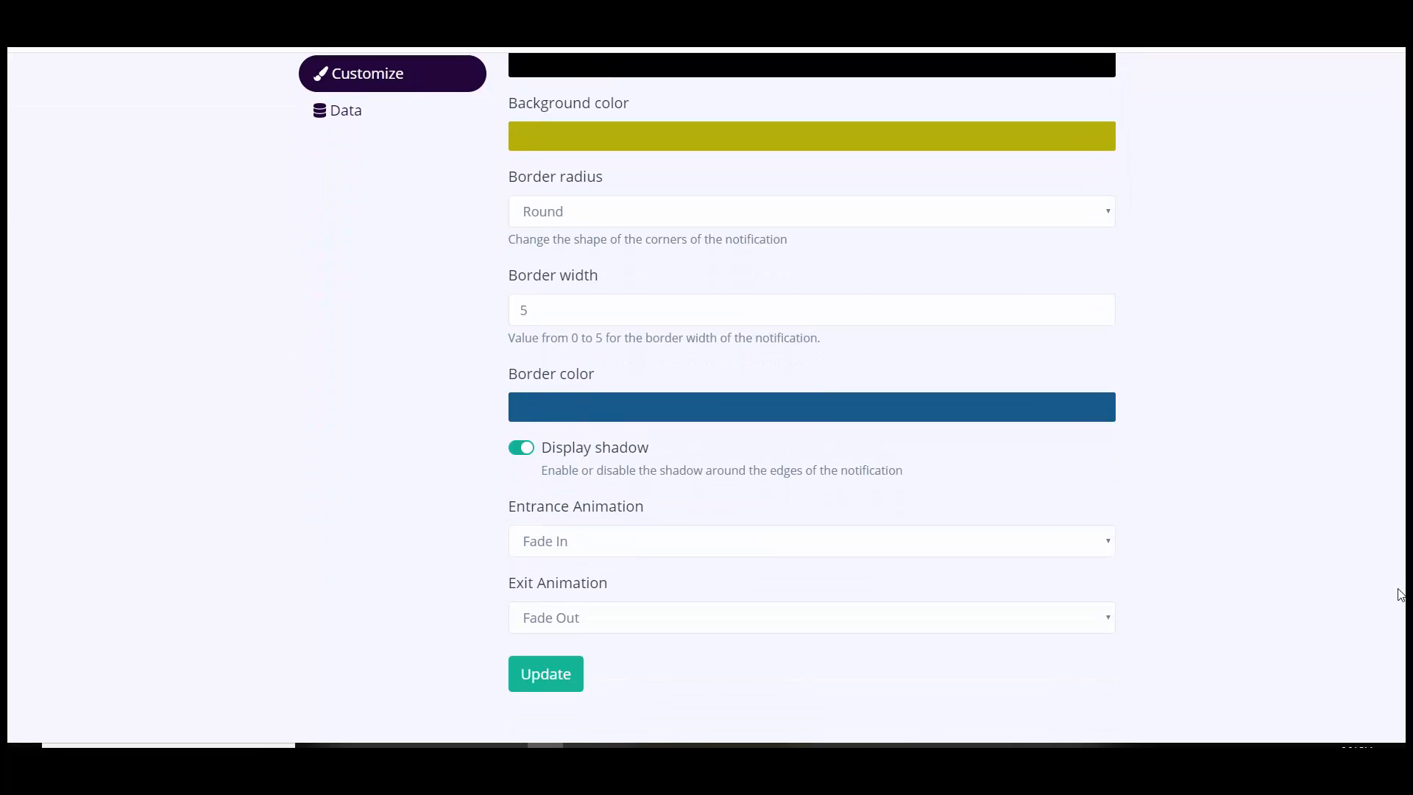
scroll(1400, 595, "up", 7)
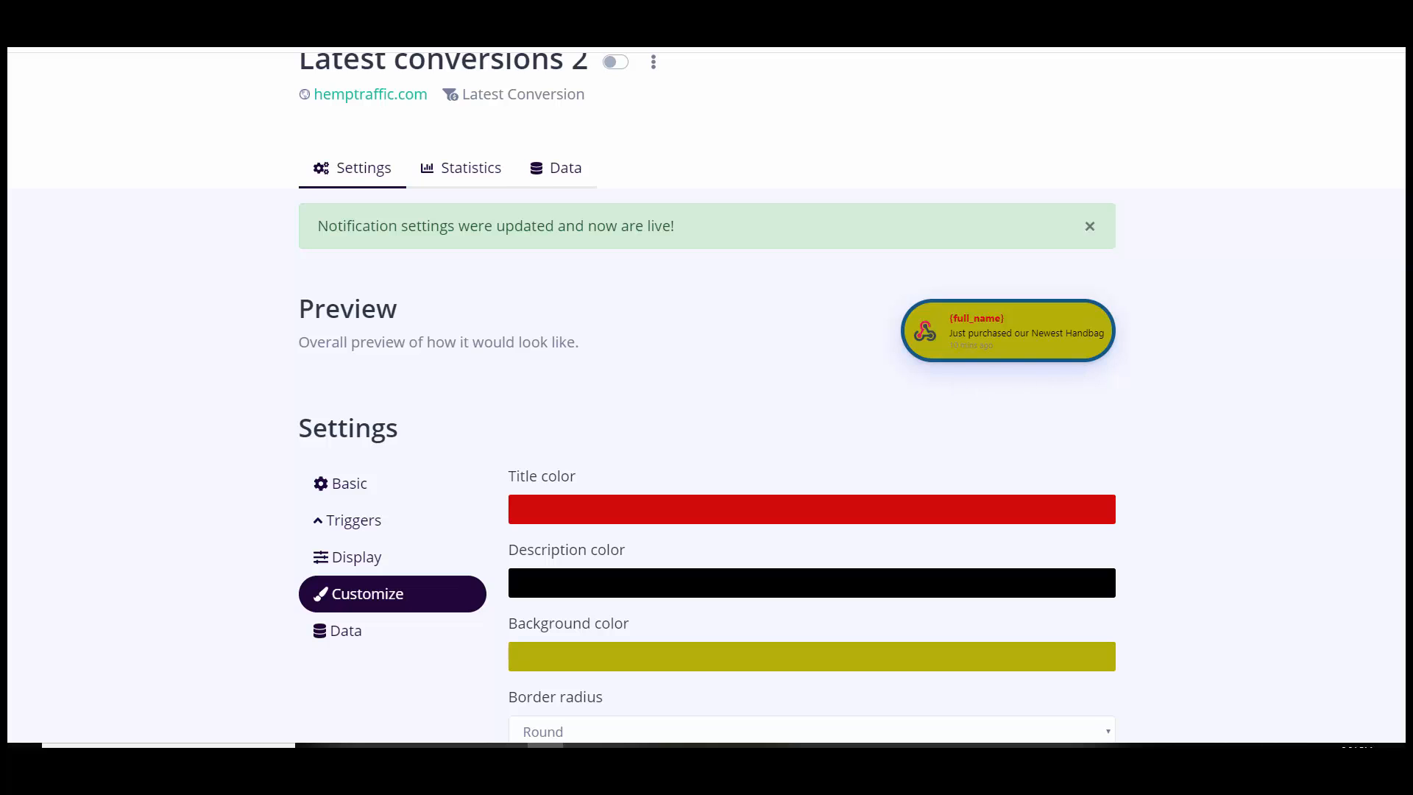
scroll(1325, 570, "down", 5)
left_click(520, 554)
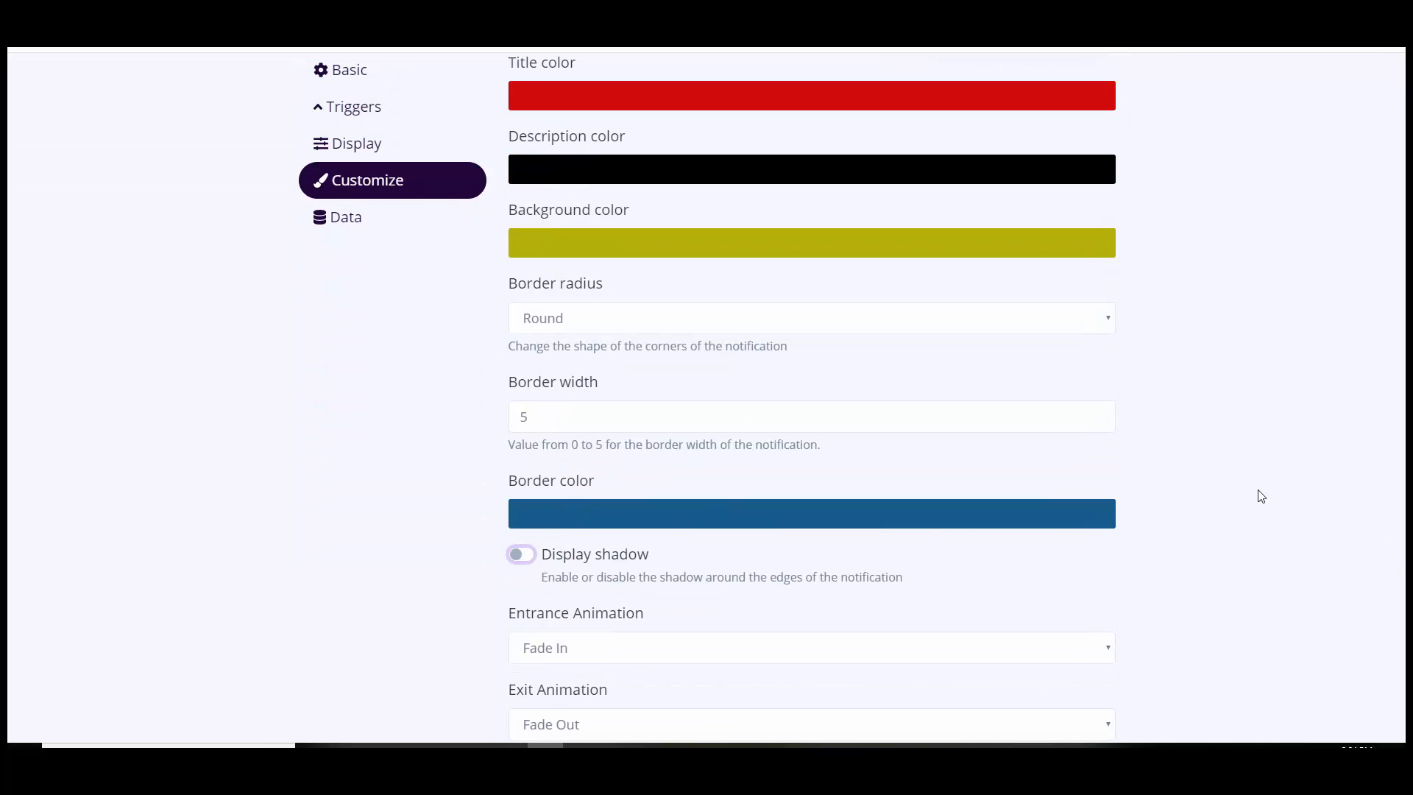
Step: Set the notification's Entrance Animation to Slide In Down
scroll(1391, 574, "down", 2)
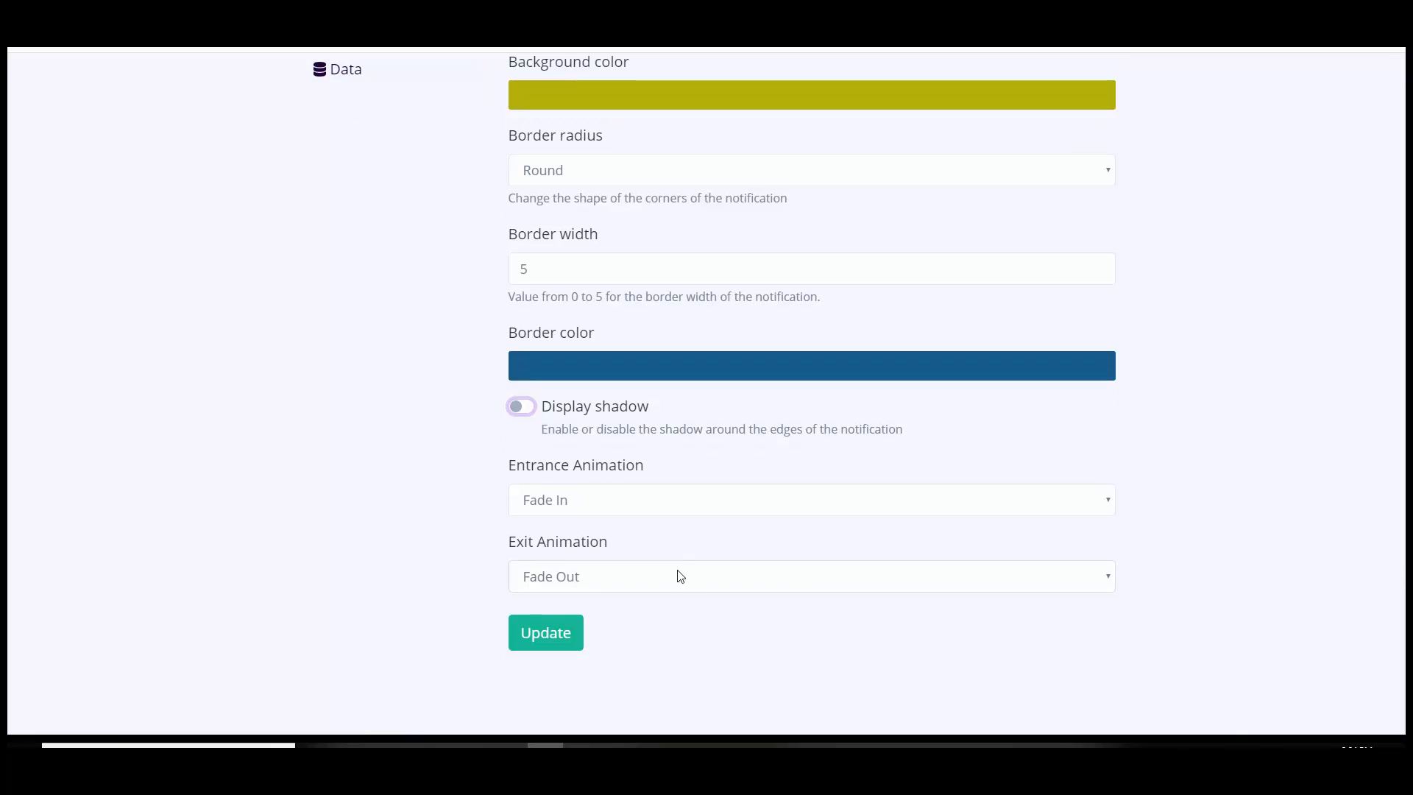
left_click(587, 508)
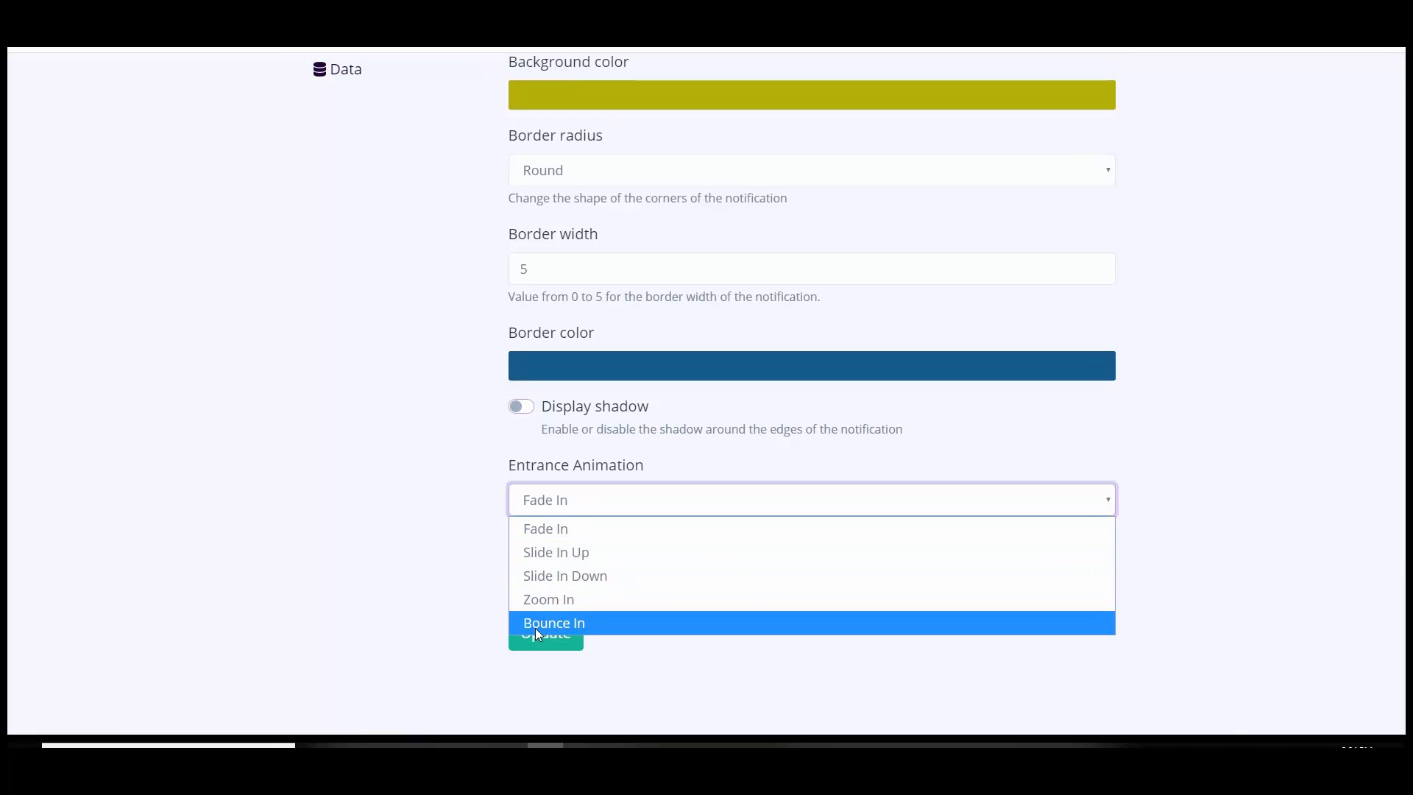
left_click(536, 582)
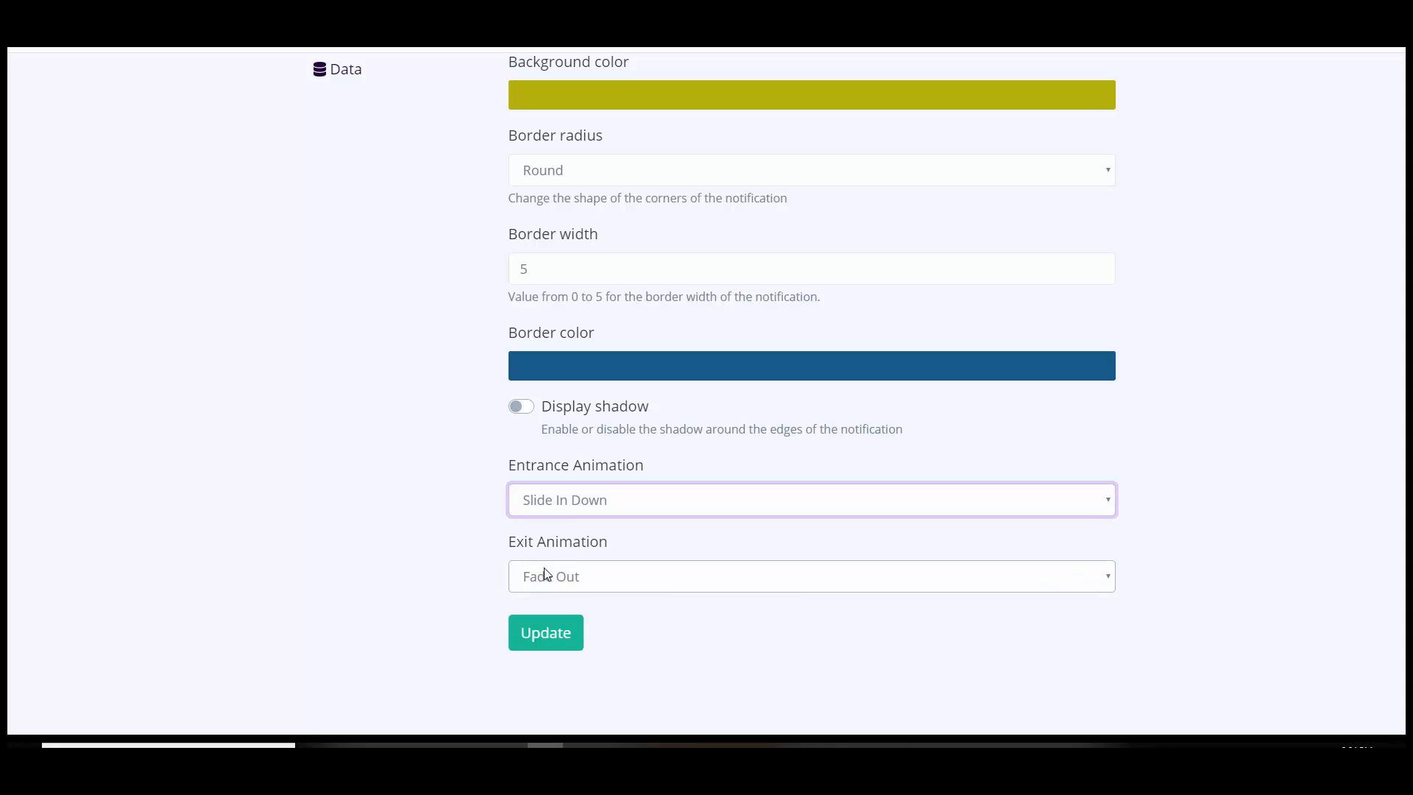
left_click(562, 511)
left_click(557, 513)
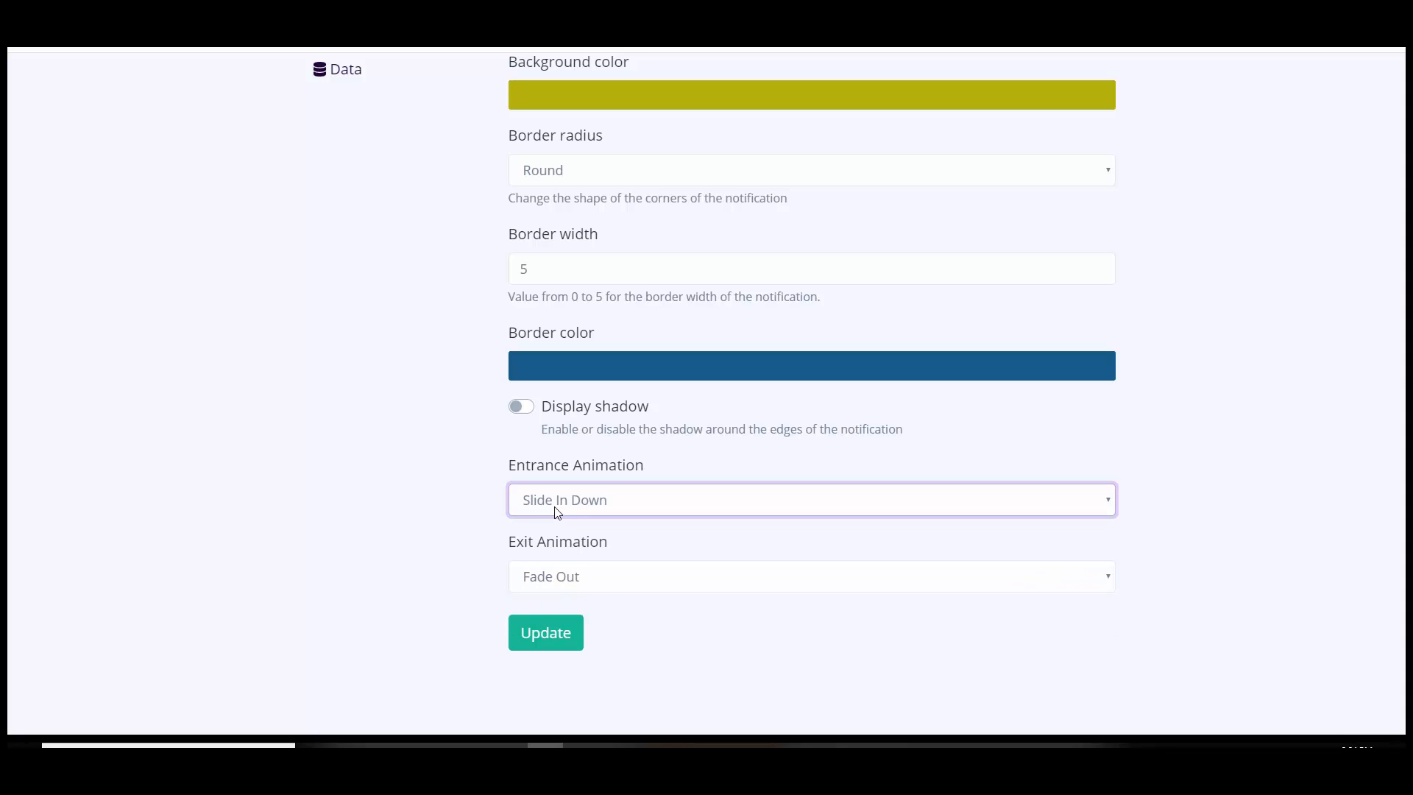
Step: Set the Exit Animation to Slide Out Up and save the notification's customization
left_click(557, 577)
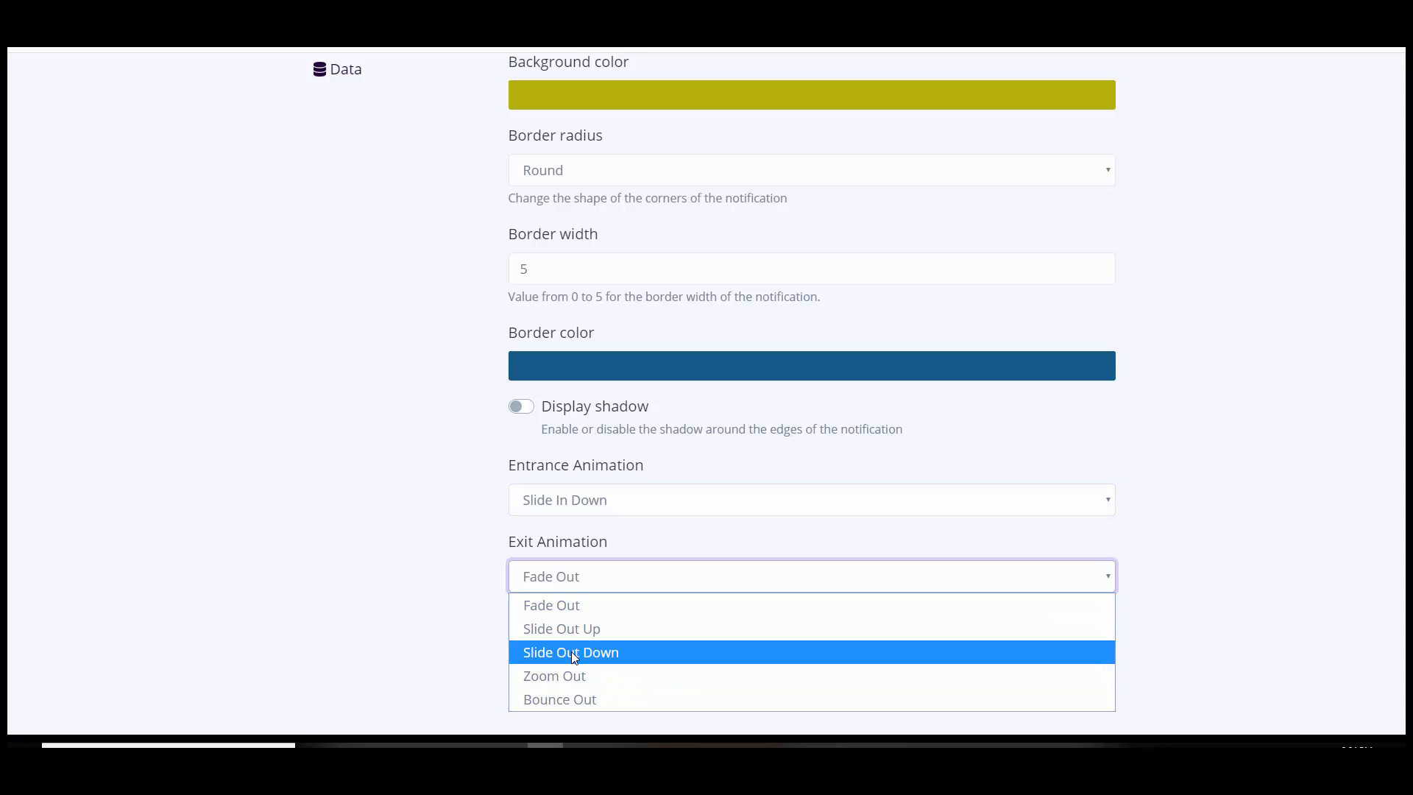
left_click(570, 629)
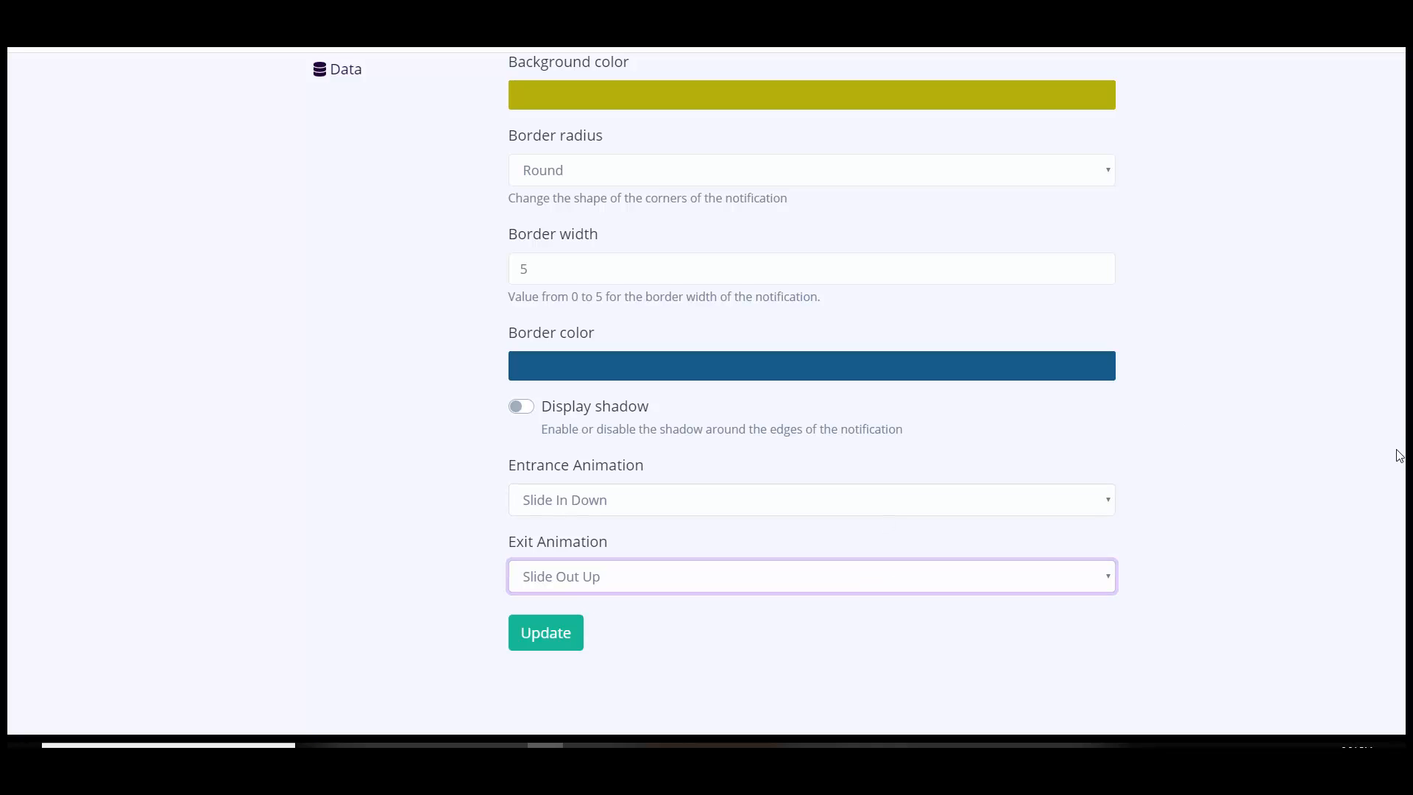
scroll(707, 398, "up", 3)
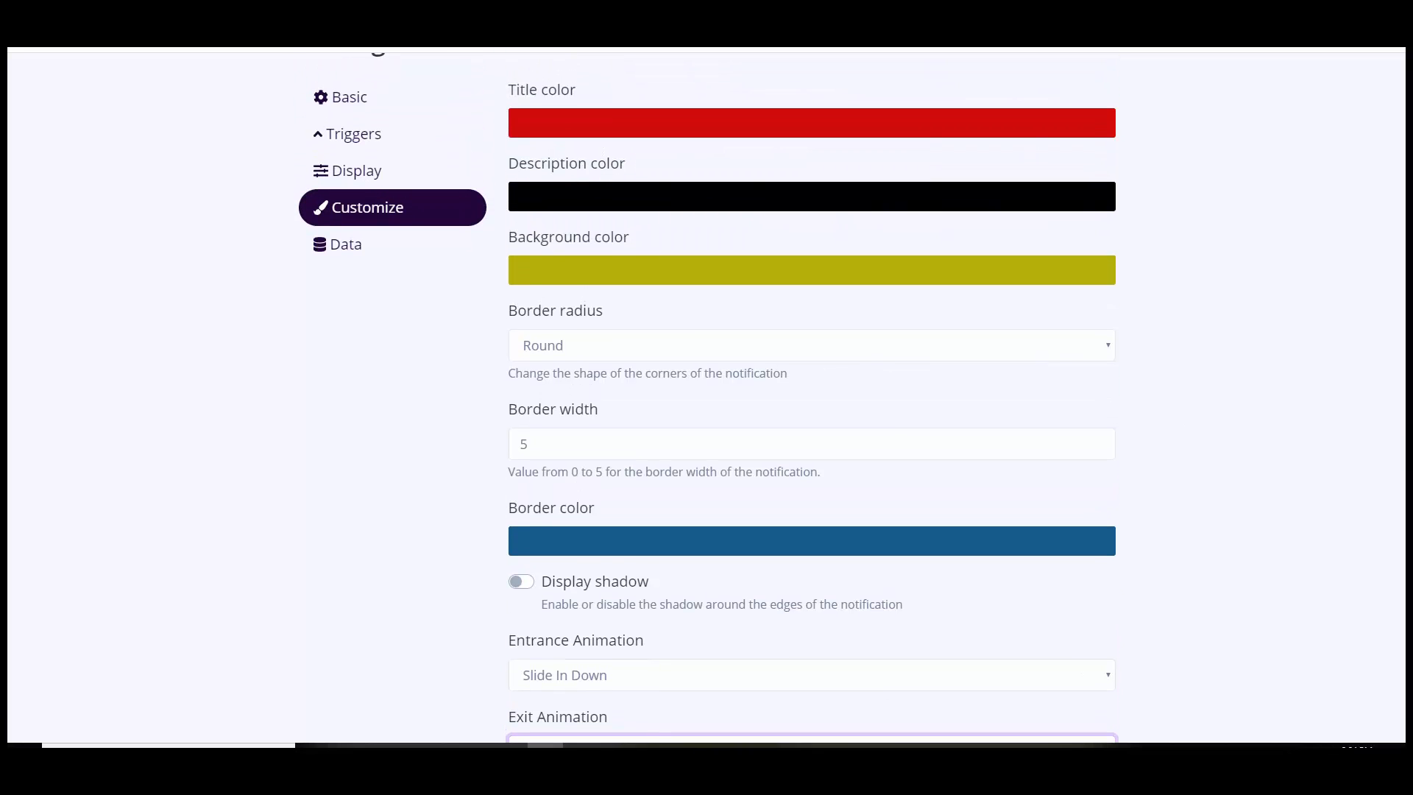
scroll(707, 397, "up", 3)
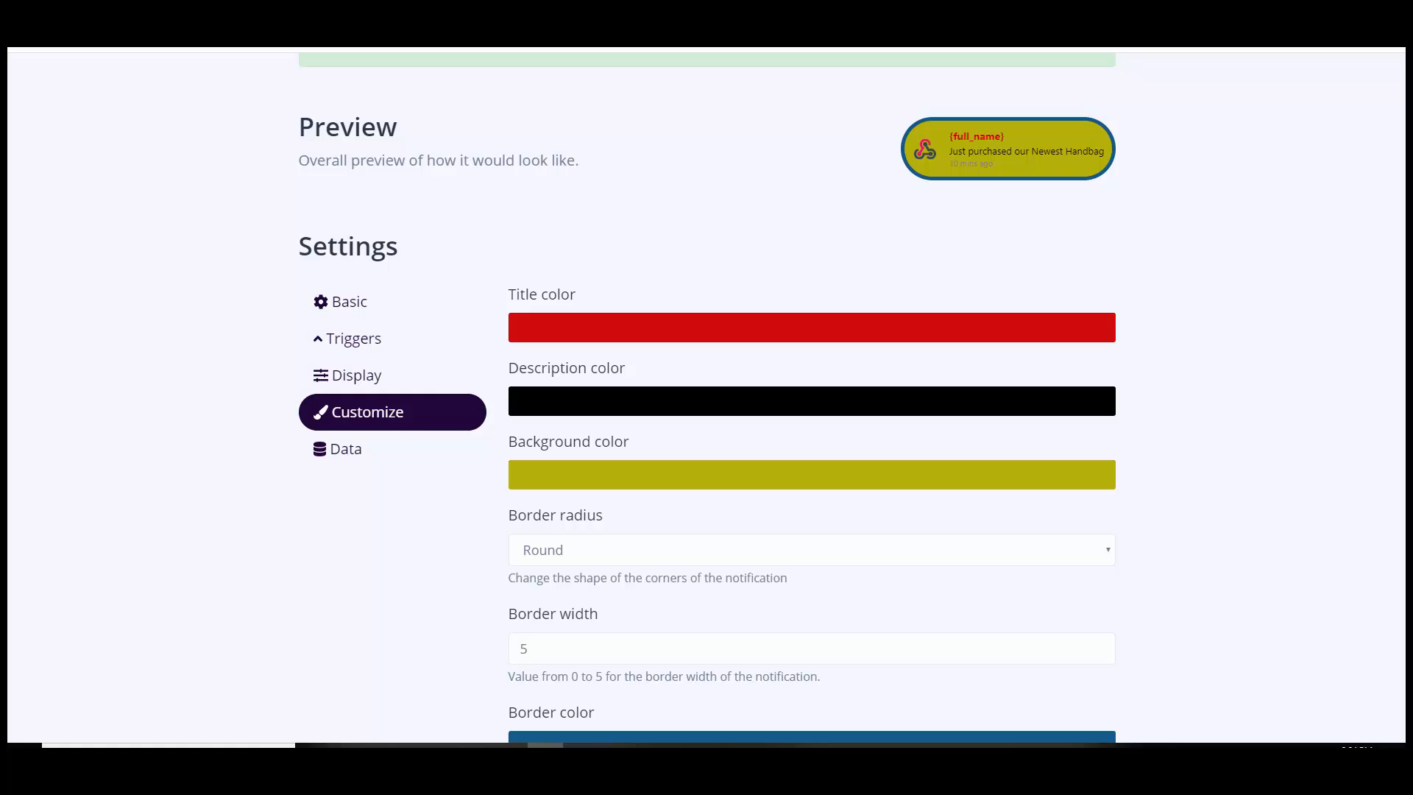
scroll(1237, 572, "down", 7)
left_click(568, 487)
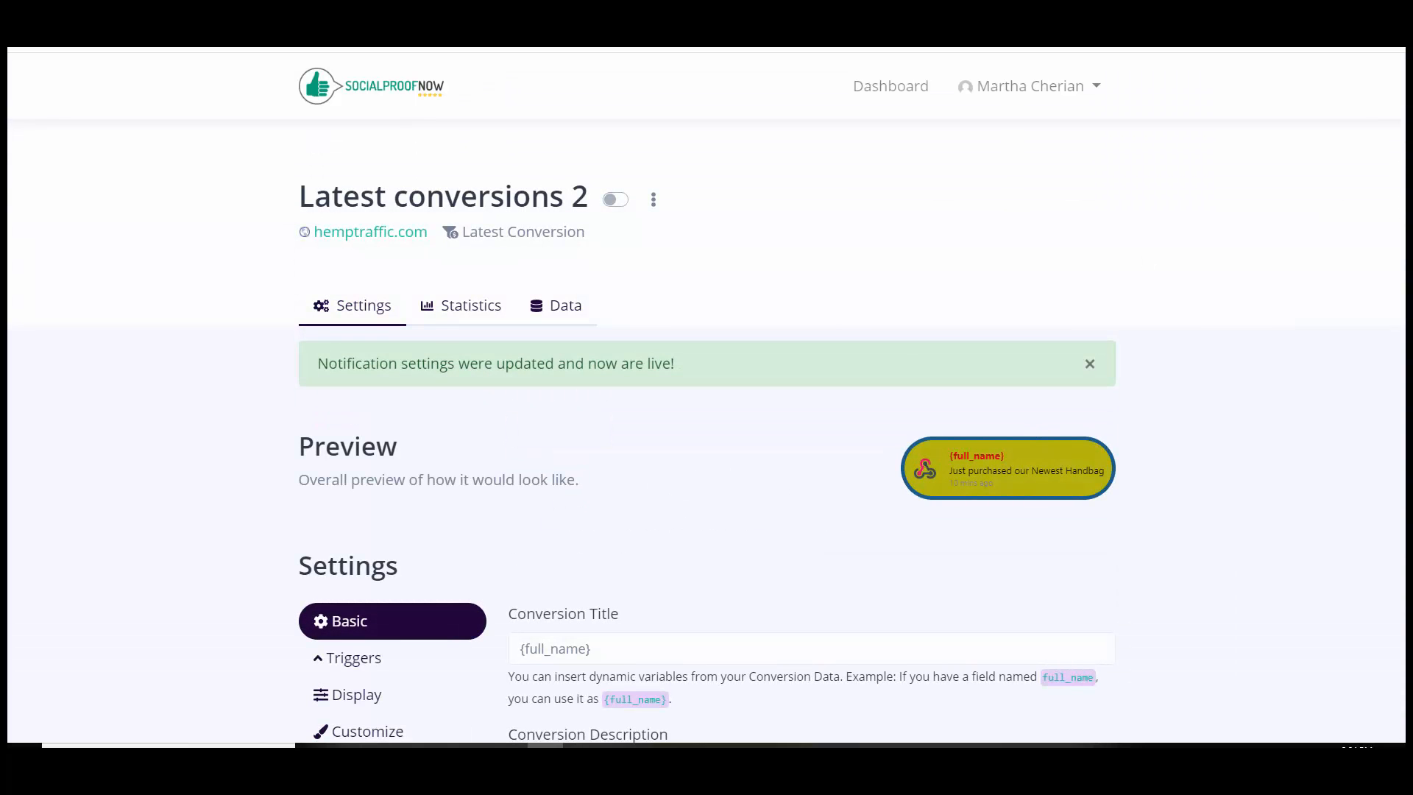
scroll(1401, 561, "down", 5)
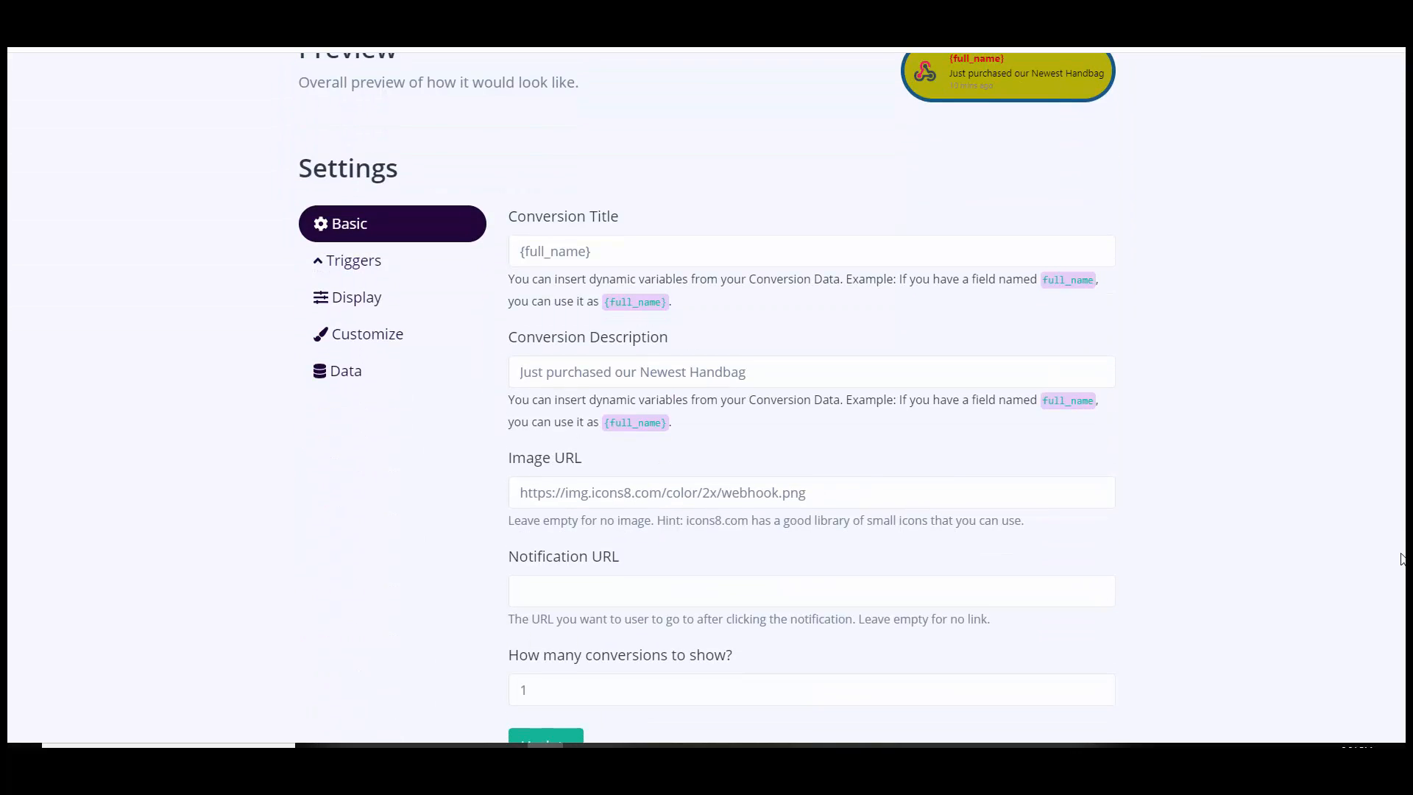
Step: Review the notification's data capture settings, its statistics page and its collected conversion data
left_click(345, 375)
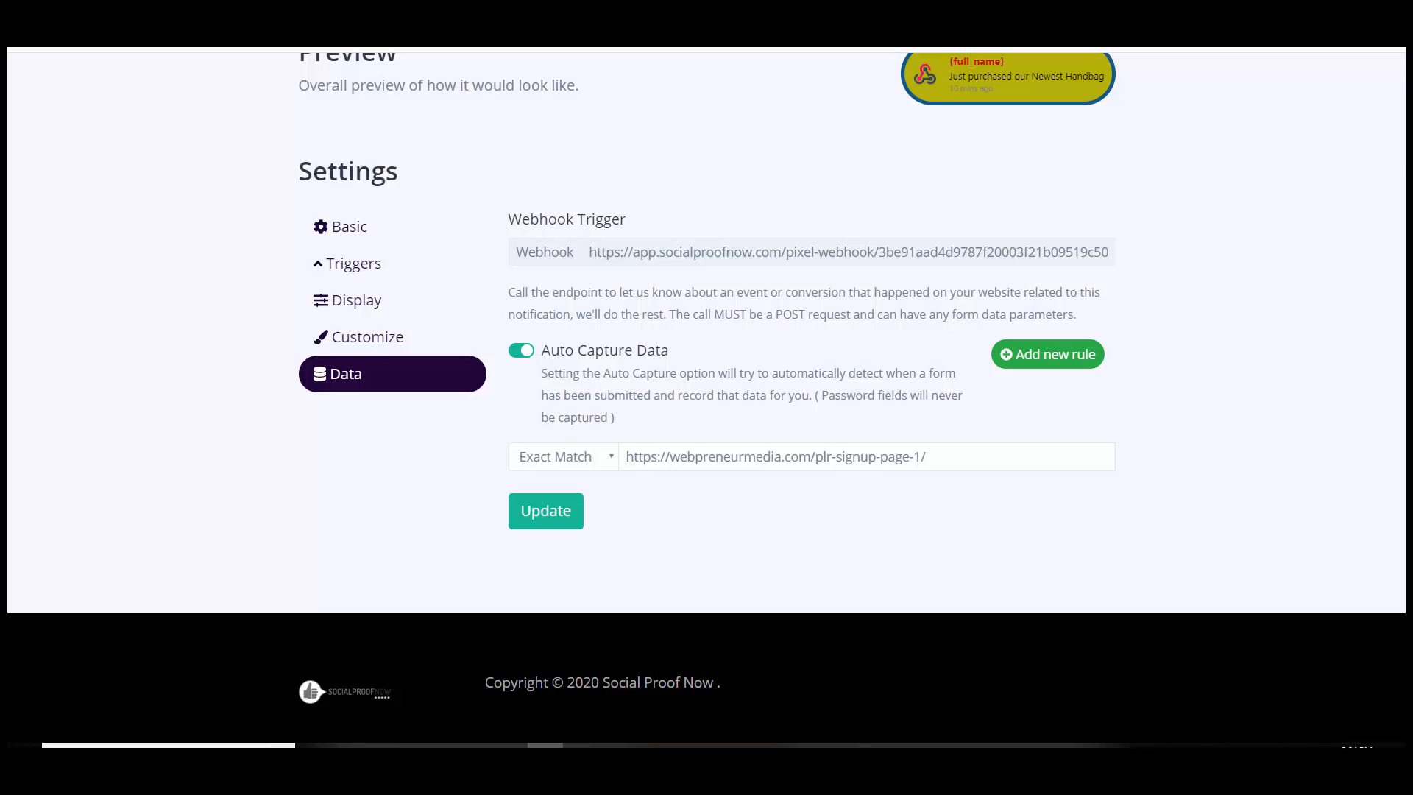
scroll(707, 398, "up", 4)
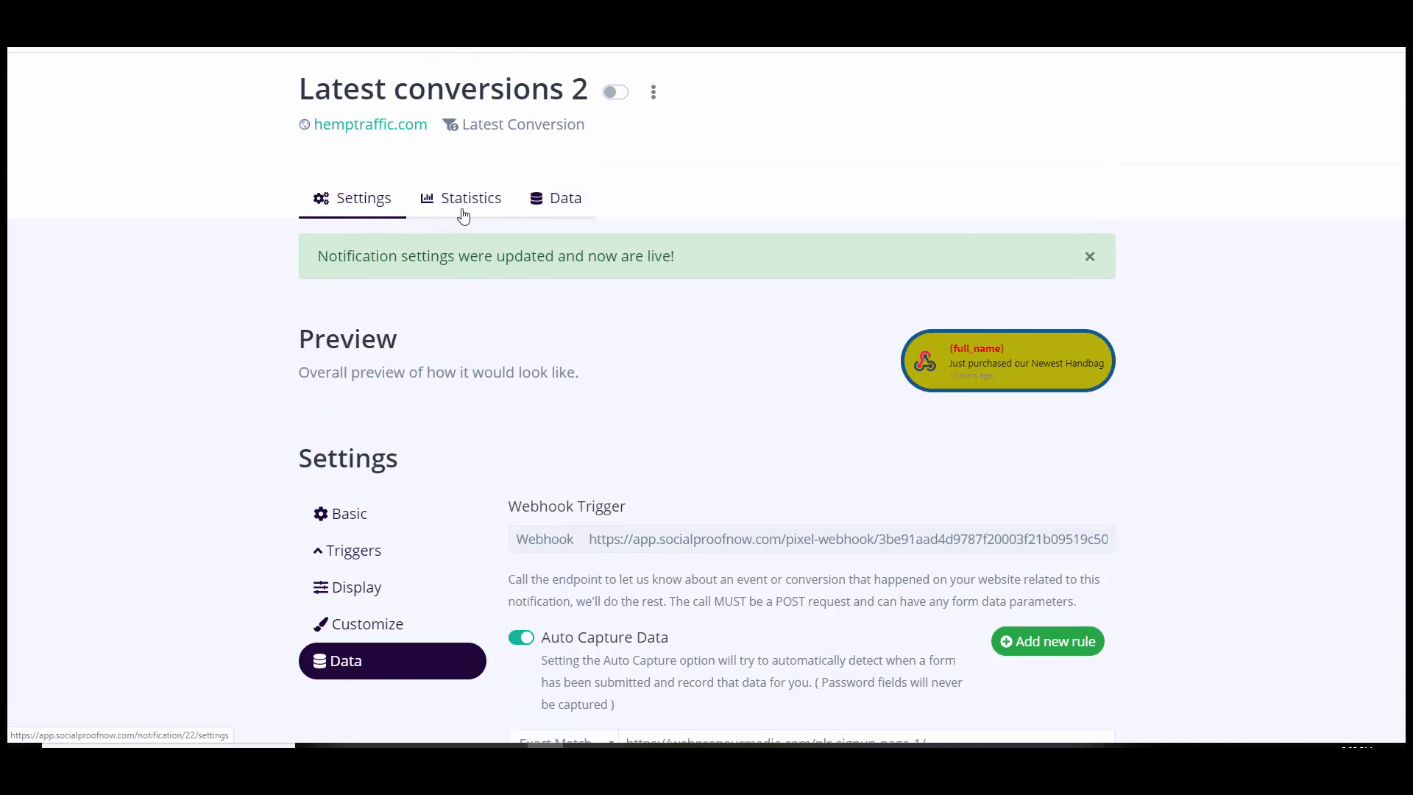
left_click(463, 213)
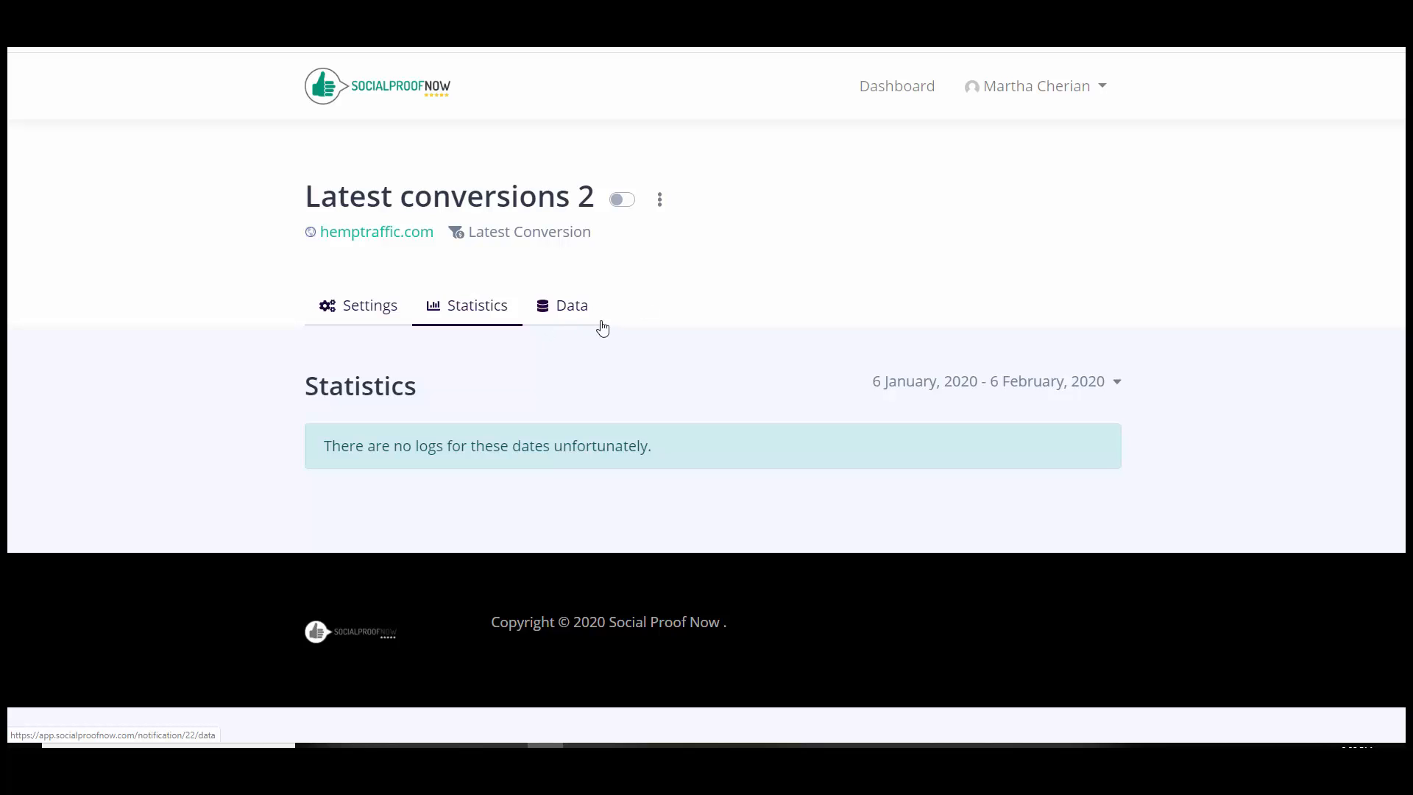
left_click(572, 307)
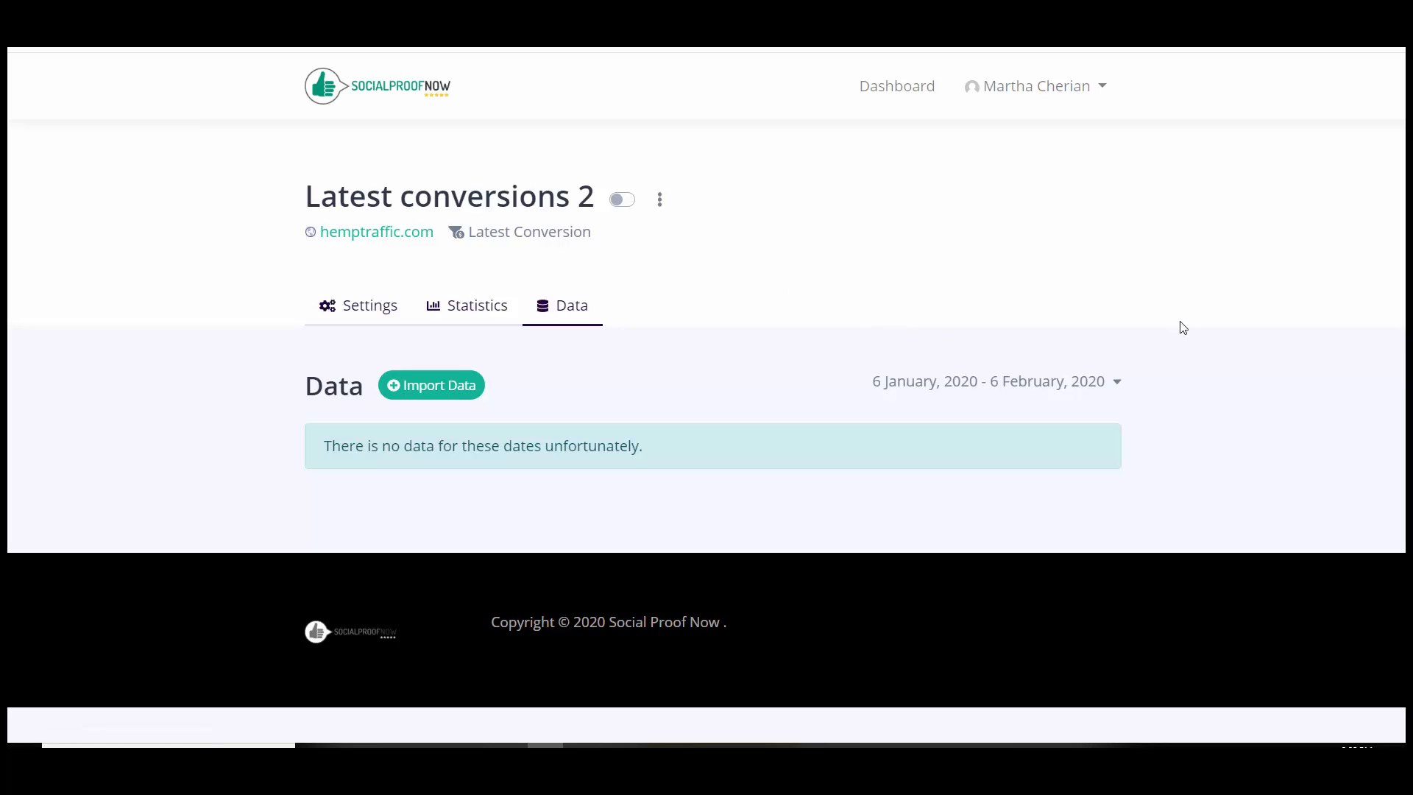
Step: Return to the Latest conversions 2 notification's settings and switch its status on
left_click(380, 319)
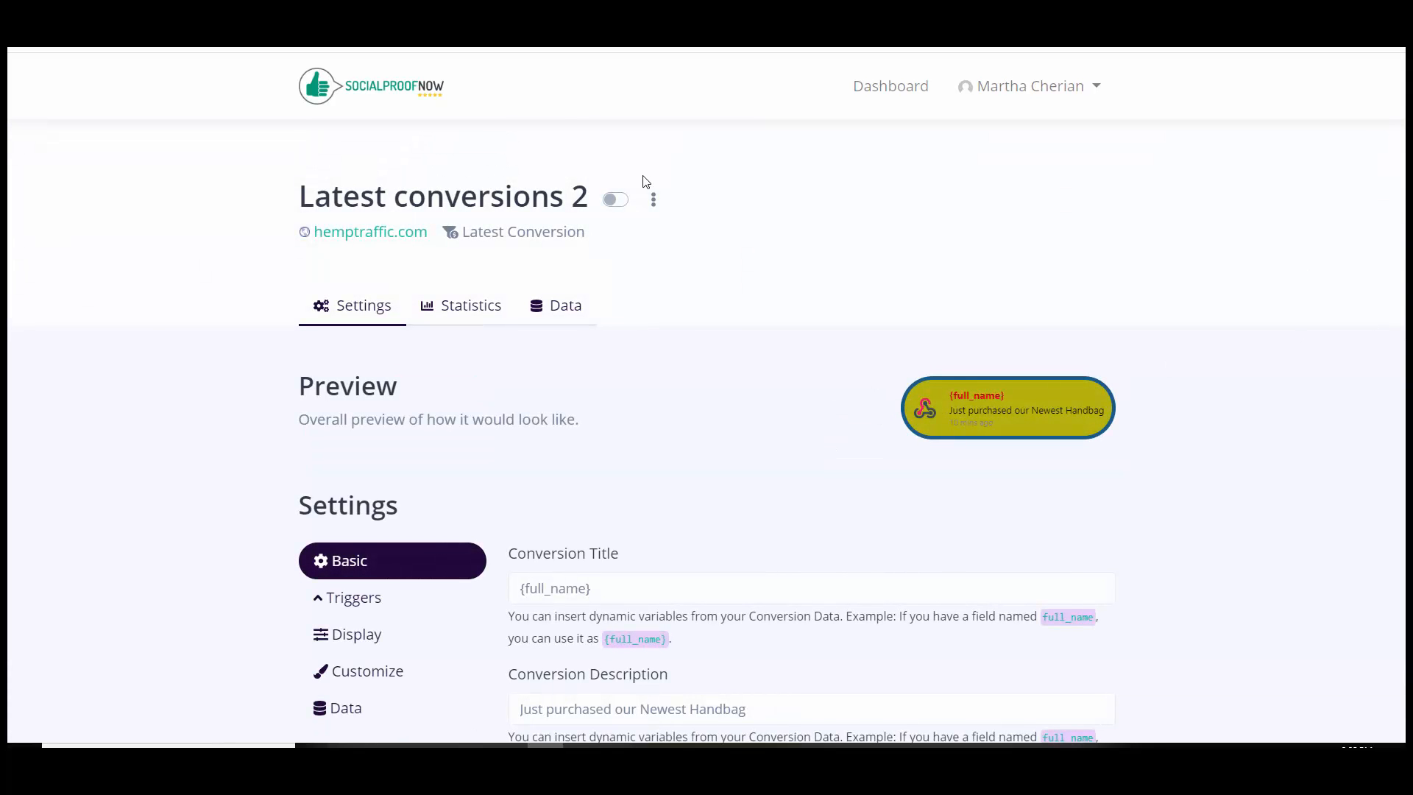
left_click(618, 204)
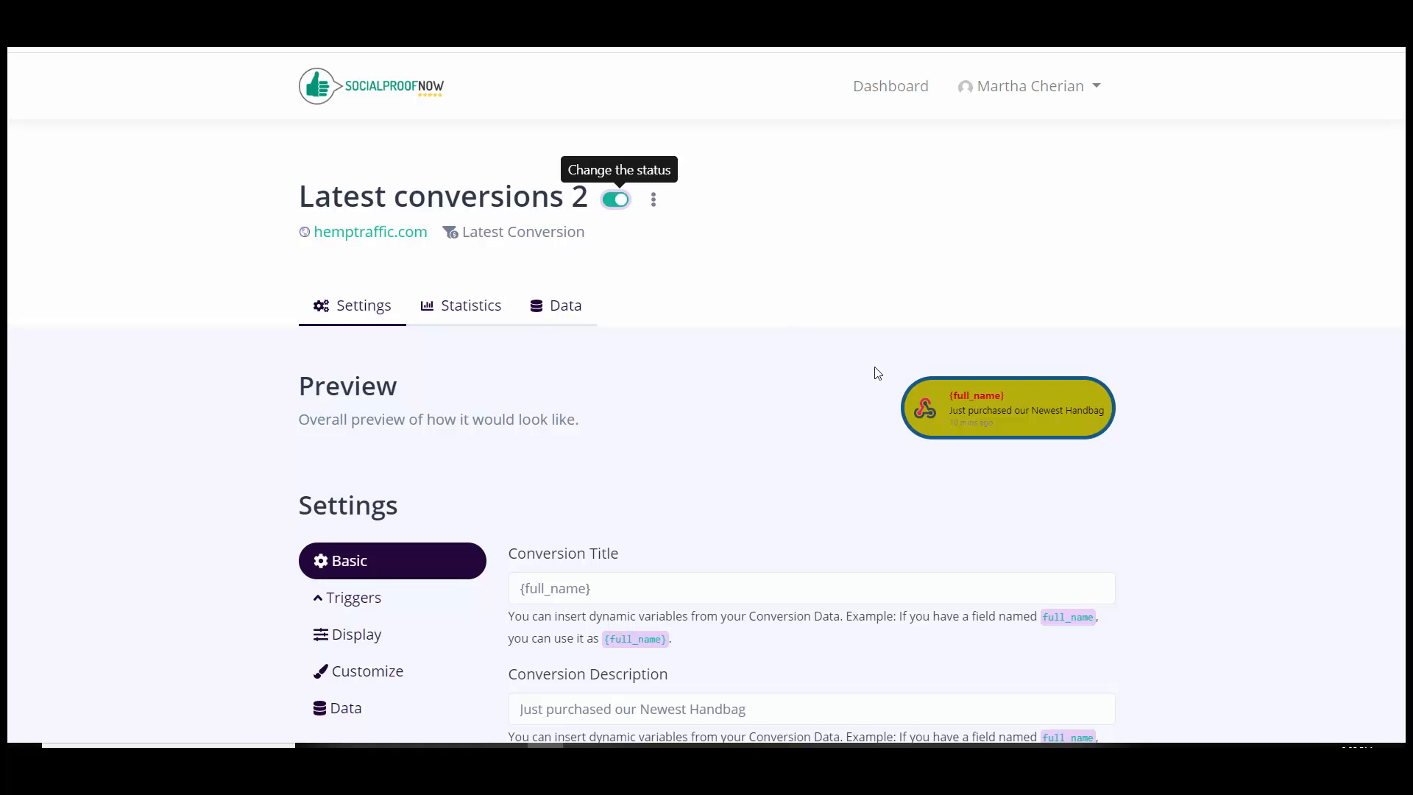
left_click(608, 204)
left_click(617, 204)
Step: Try twice to set the number of conversions to show to 0 and save the notification's basic settings
scroll(555, 552, "down", 8)
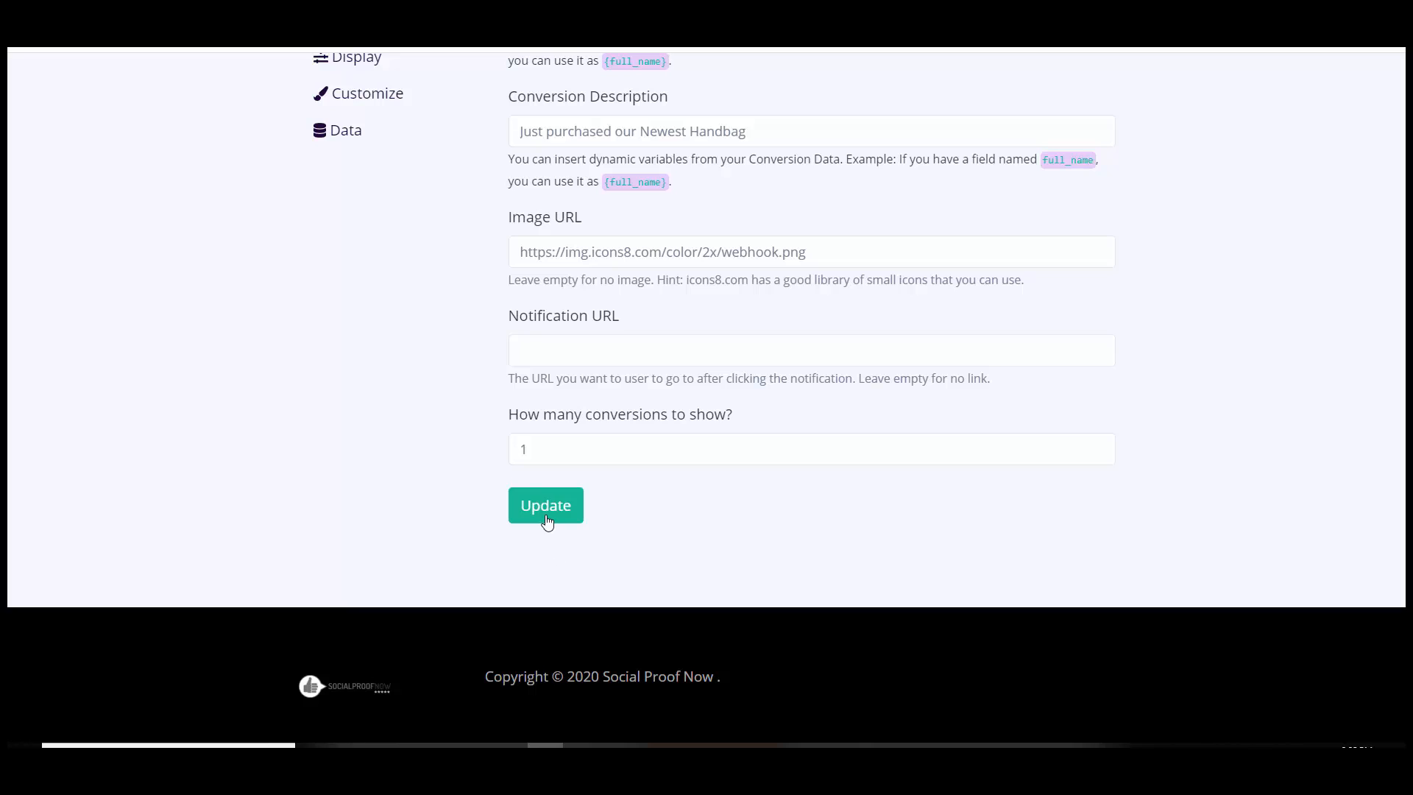
left_click_drag(537, 448, 427, 449)
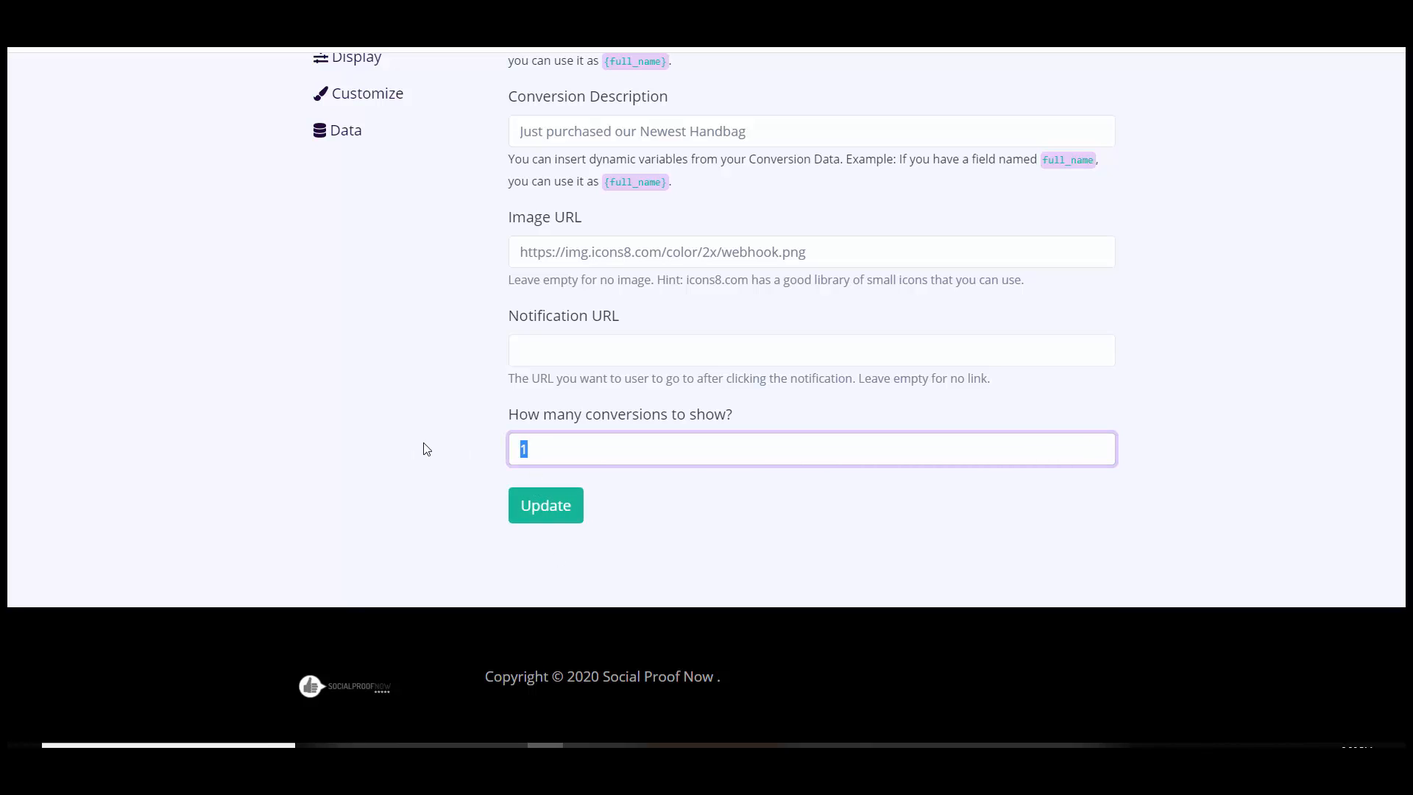
type("0")
left_click(551, 505)
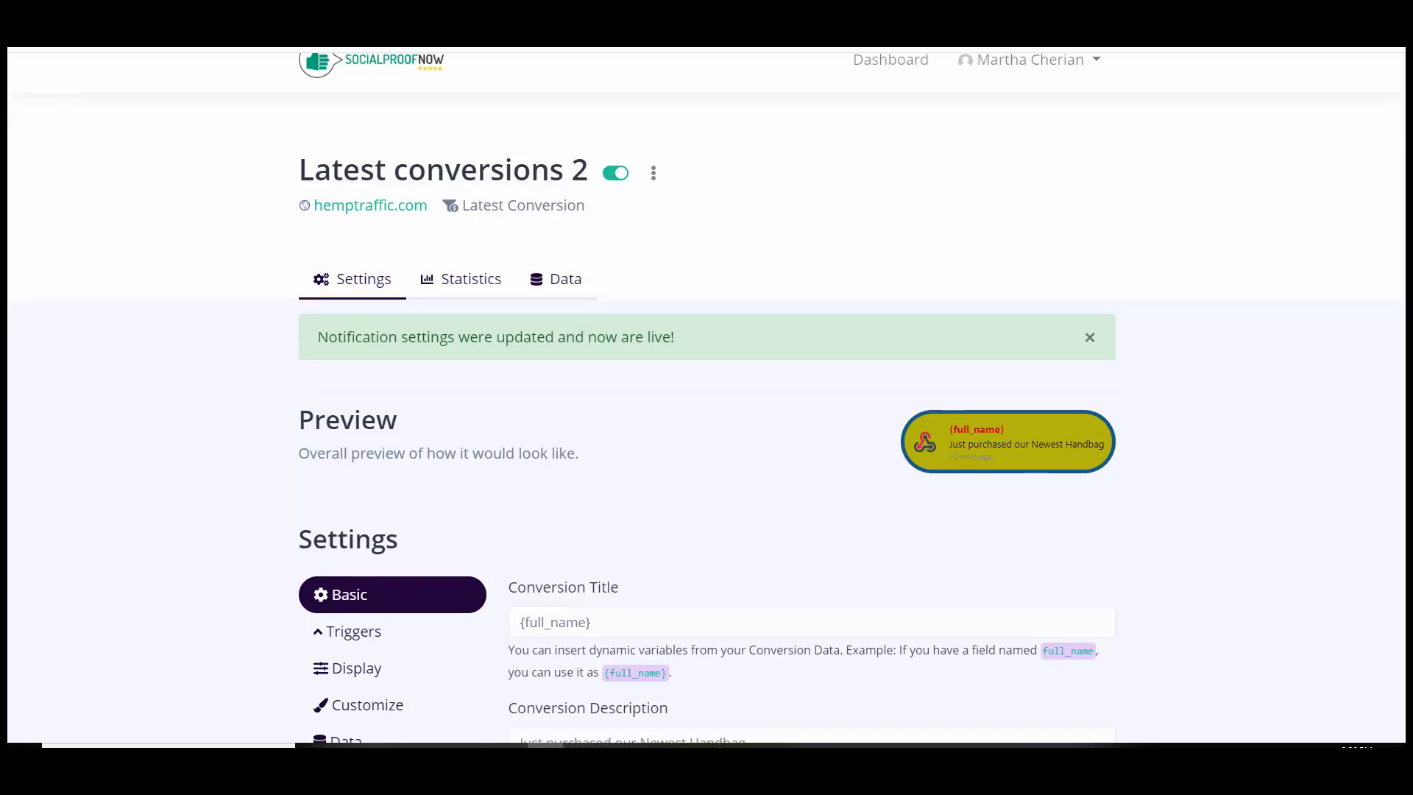
scroll(1391, 656, "down", 7)
scroll(1398, 589, "up", 3)
scroll(1390, 569, "down", 4)
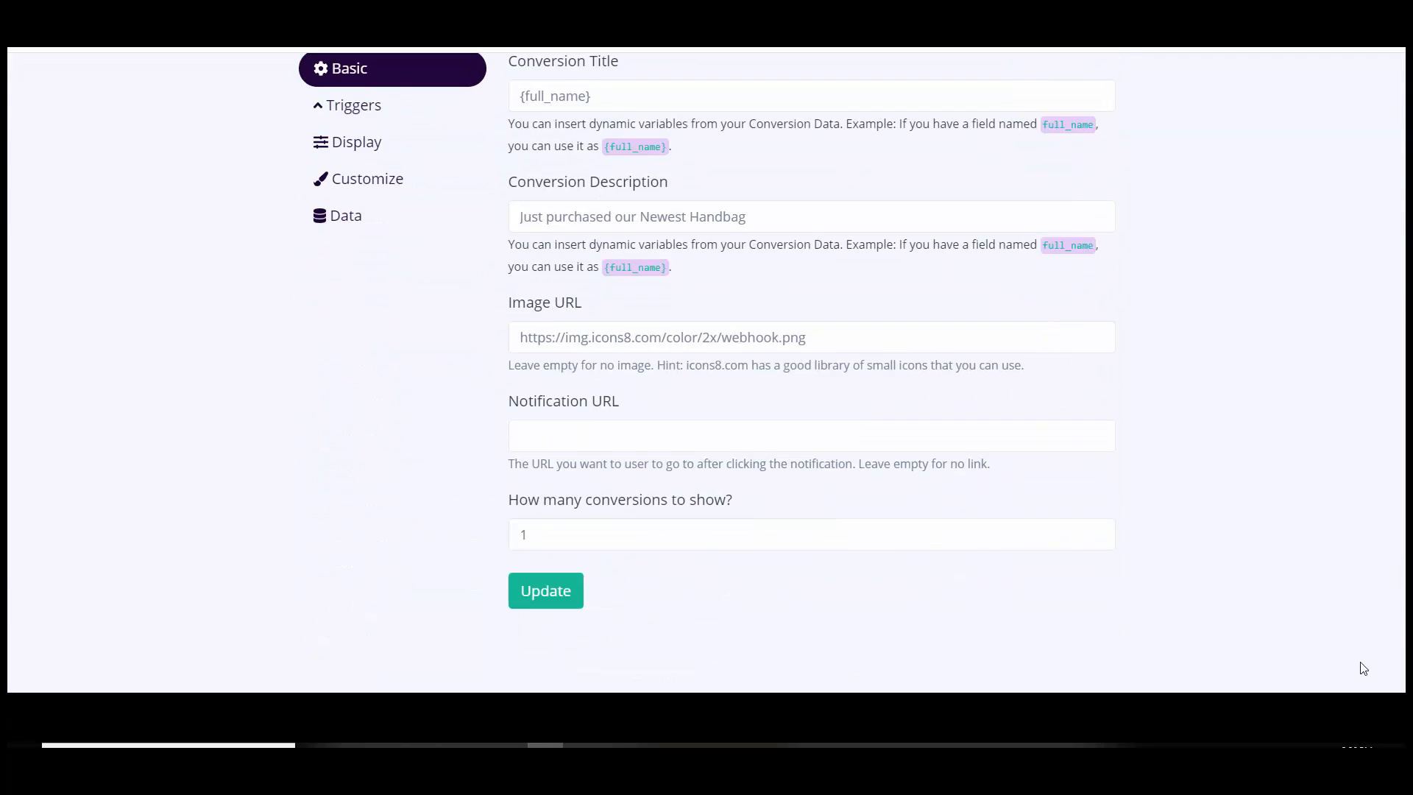
left_click_drag(538, 536, 476, 538)
type("5")
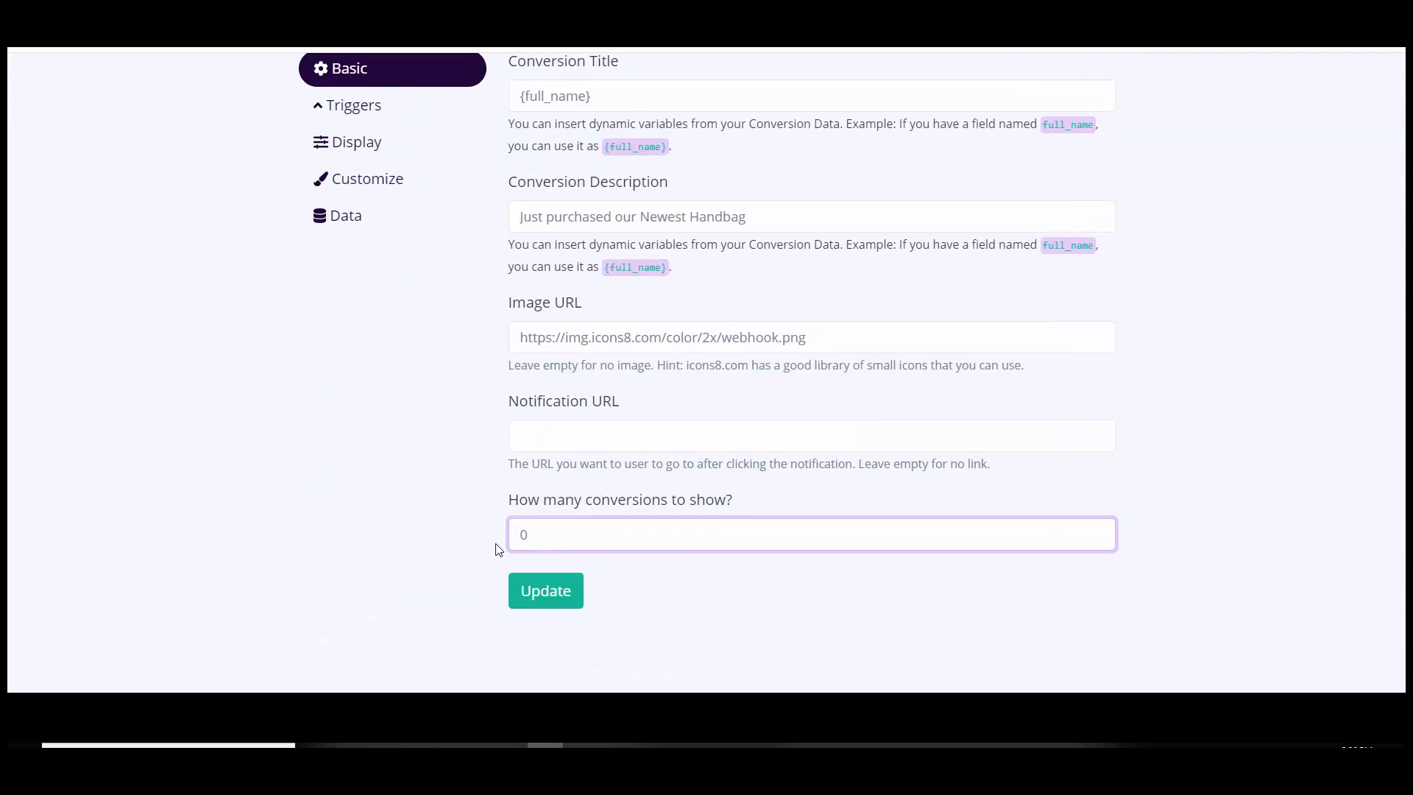
left_click(530, 592)
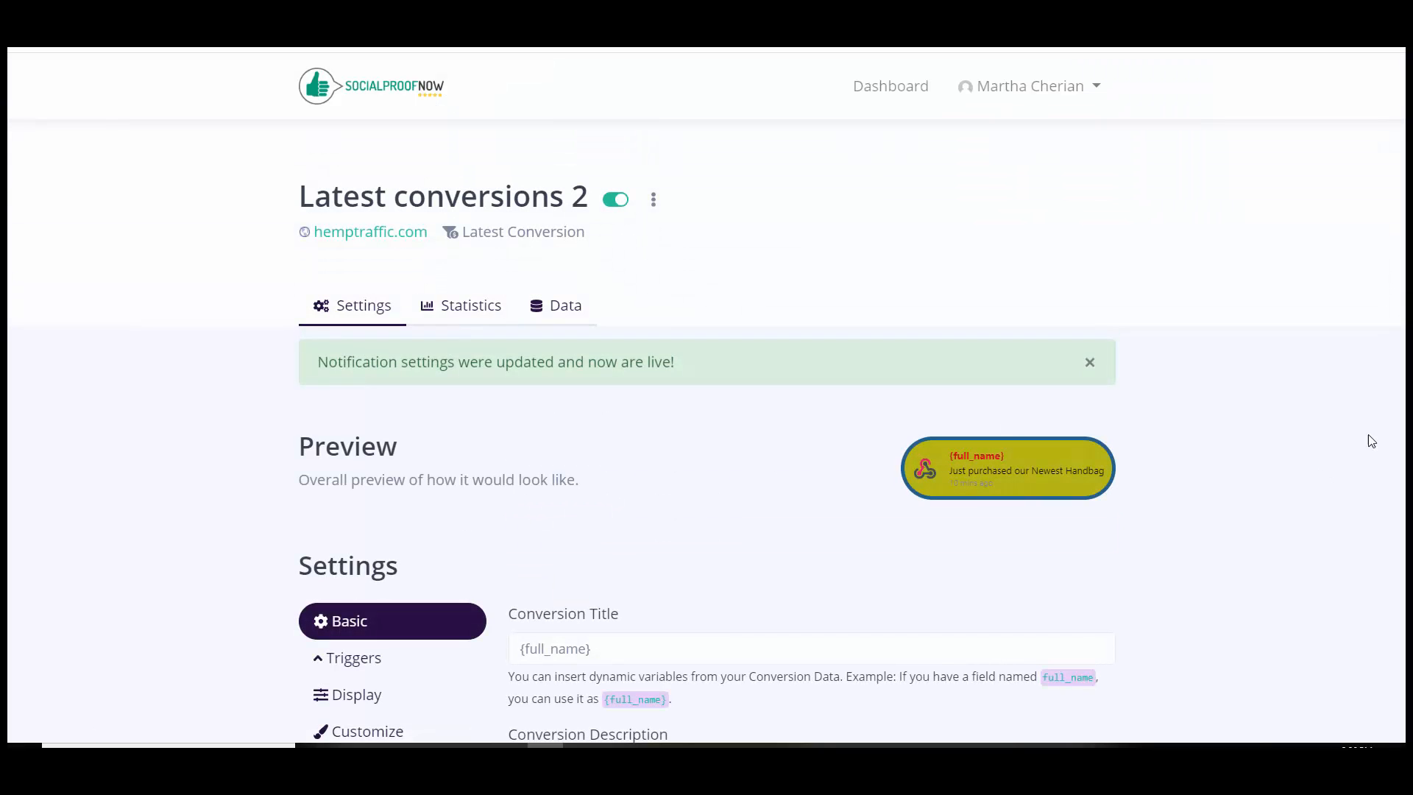
Step: Review the notification's basic settings and save them again
scroll(1401, 626, "down", 6)
scroll(1405, 634, "up", 4)
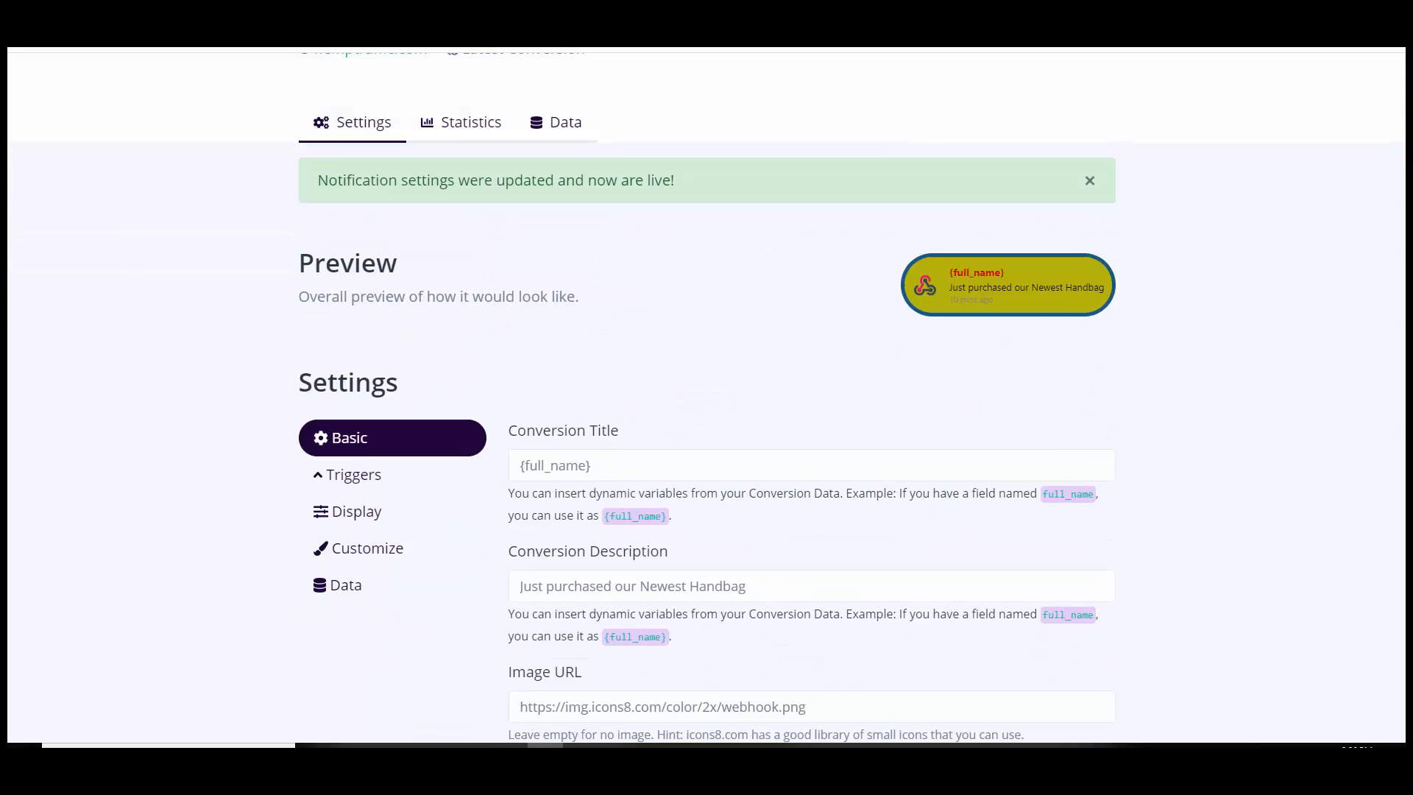
scroll(1404, 635, "down", 5)
left_click(560, 620)
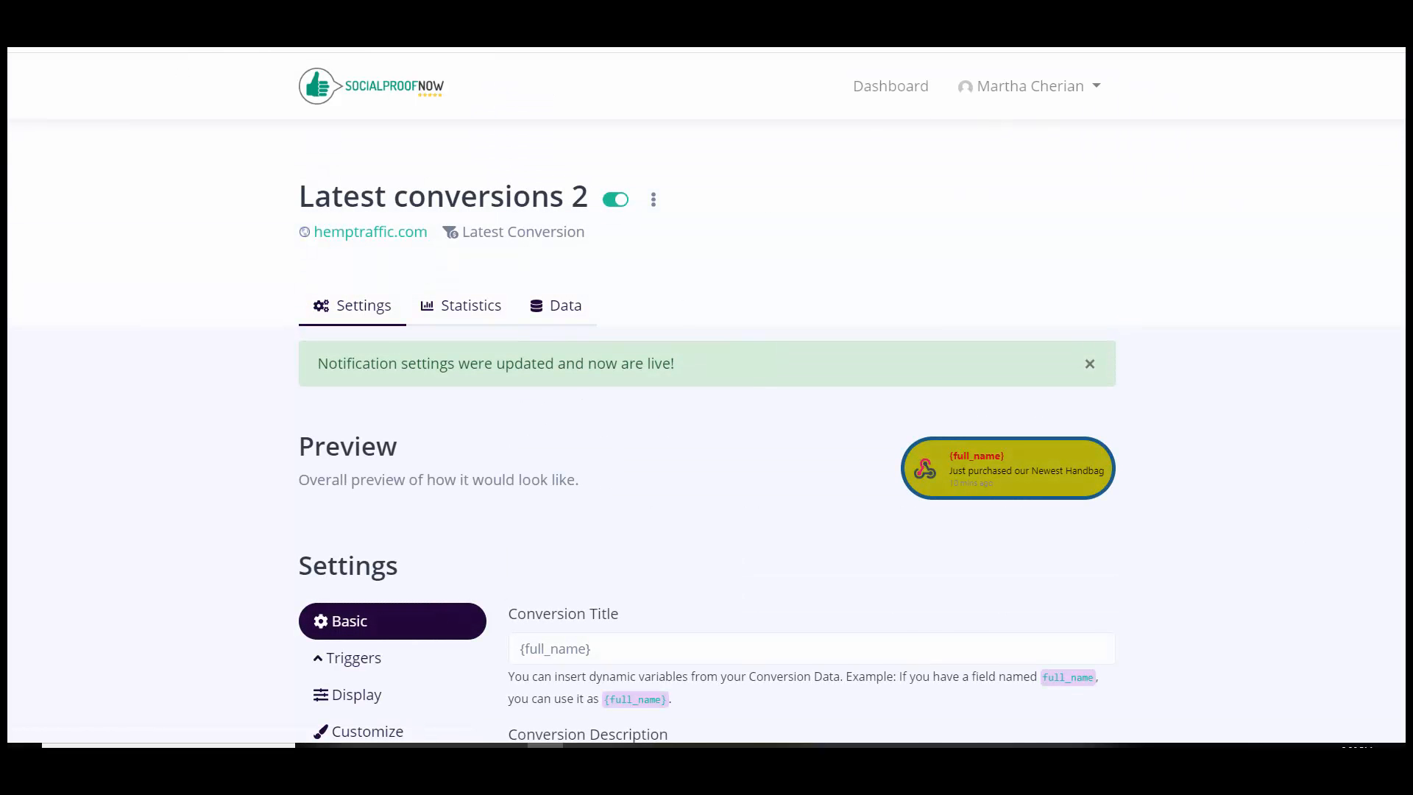
Step: Switch to the HempTraffic blog page to check the notification on the live site
left_click(236, 15)
right_click(75, 220)
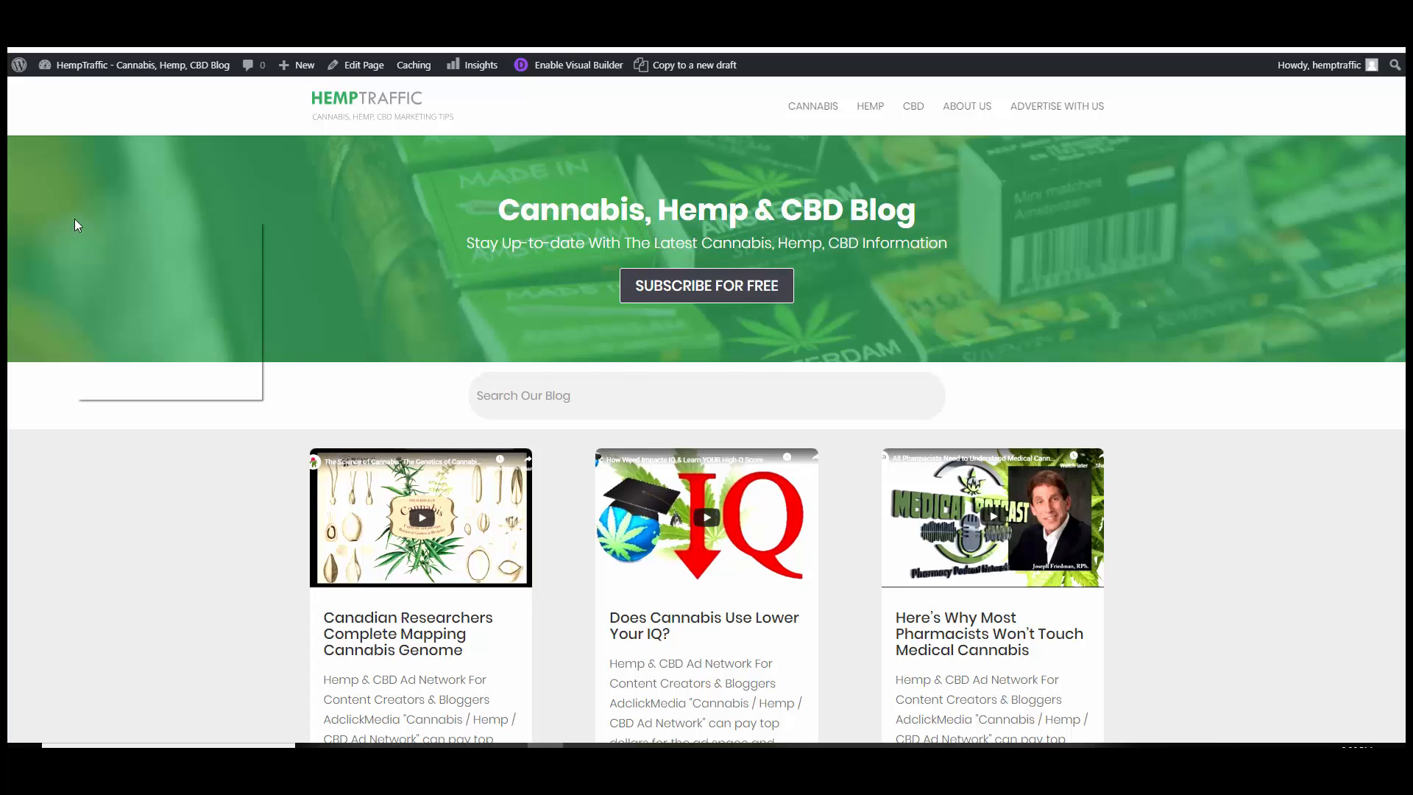
left_click(106, 266)
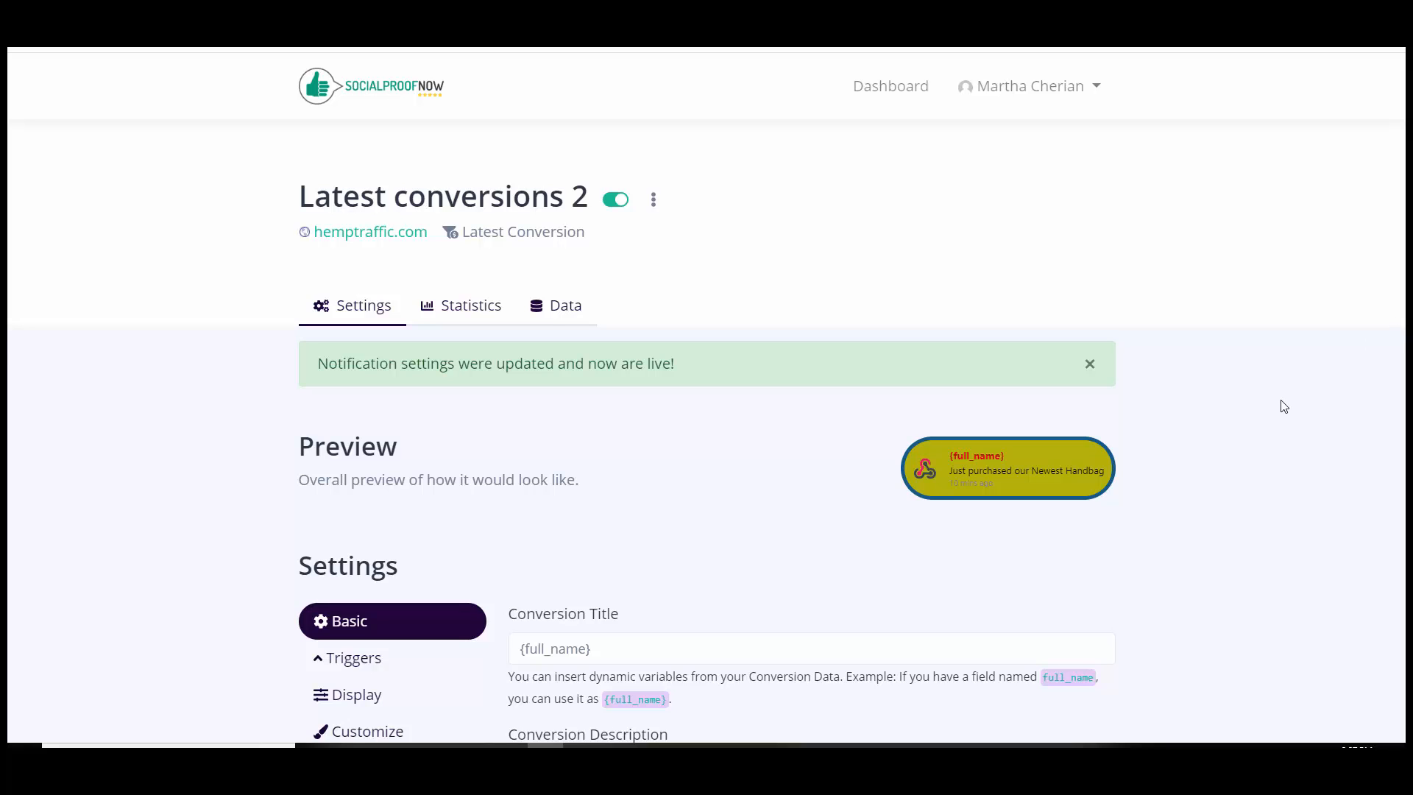
left_click(1122, 745)
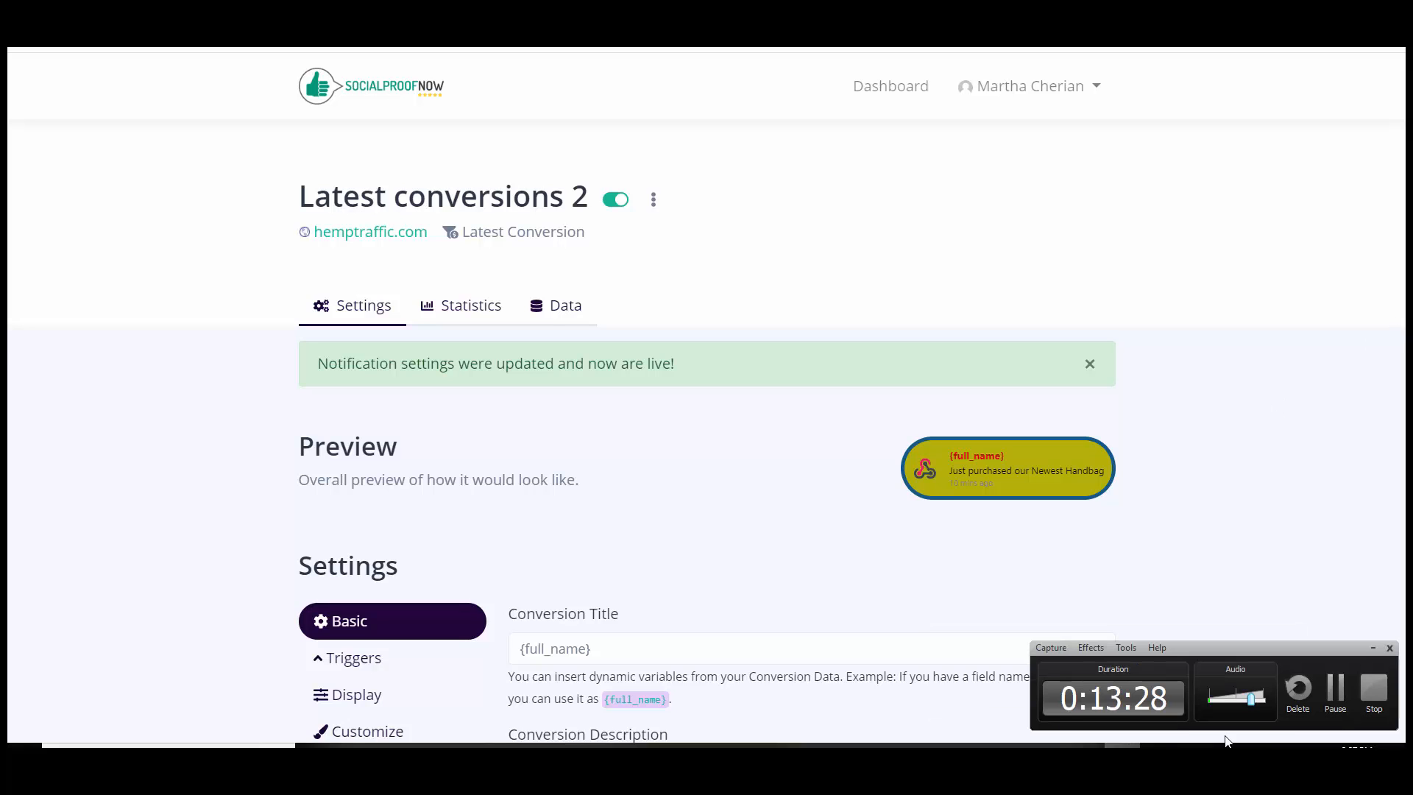